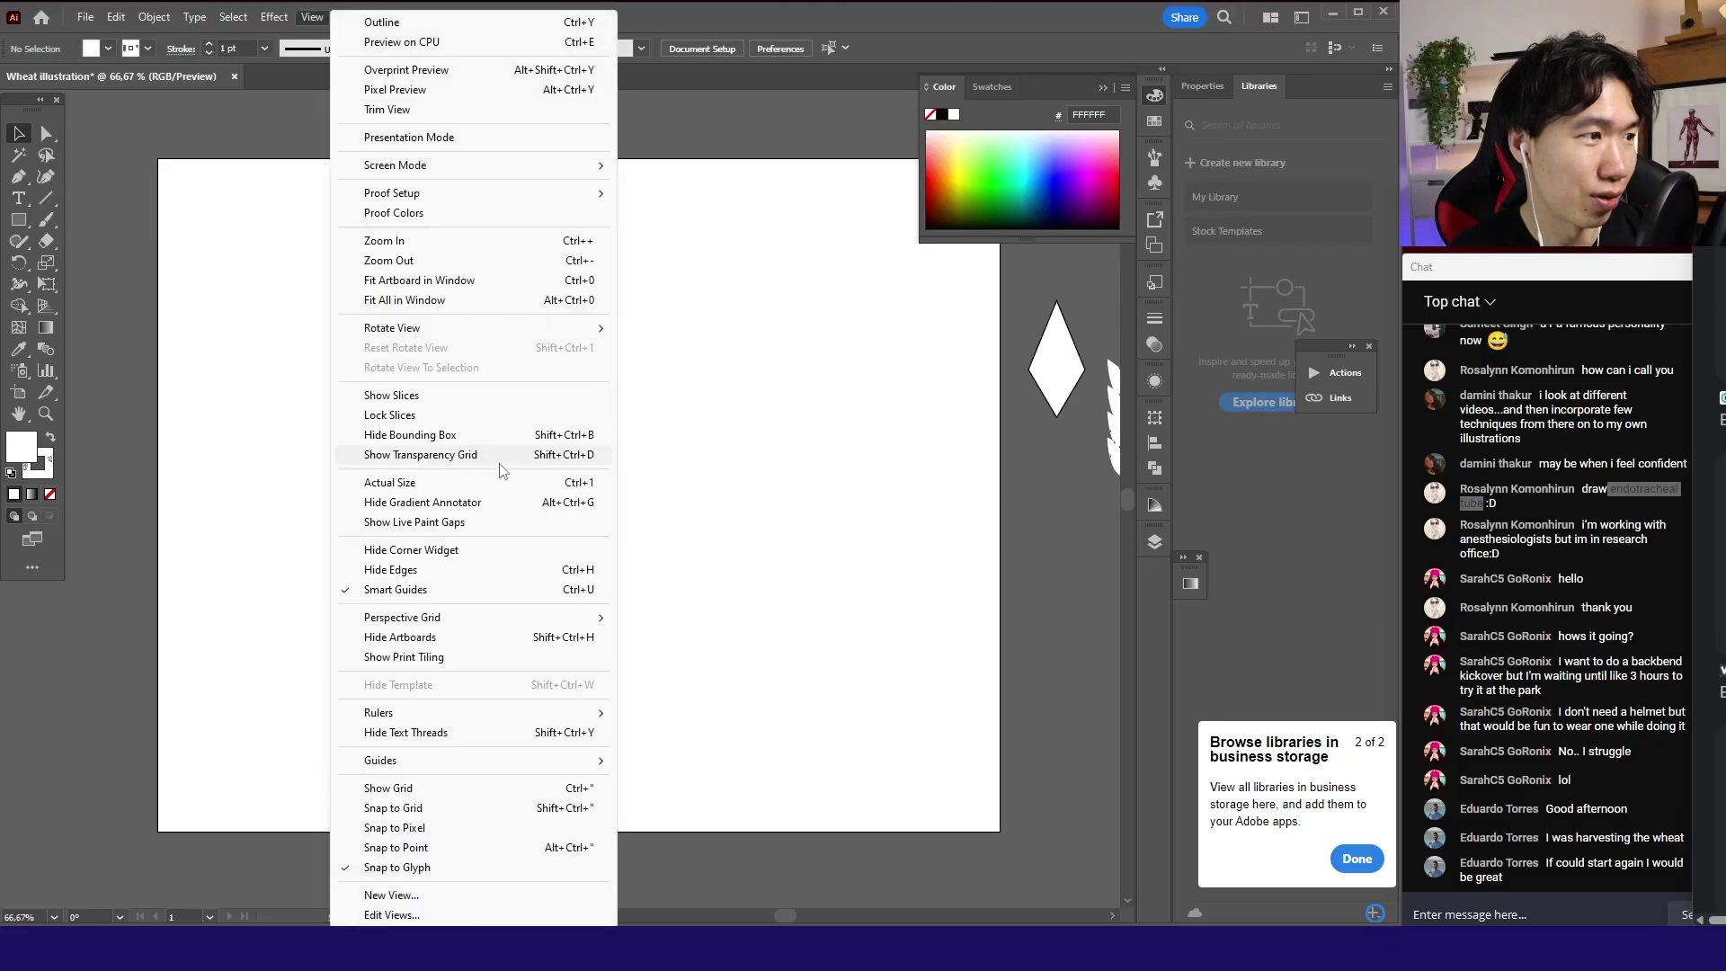
# - Show the grid with Snap to Grid turned on, and draw a closed four-point diamond with the Pen tool
pyautogui.click(436, 788)
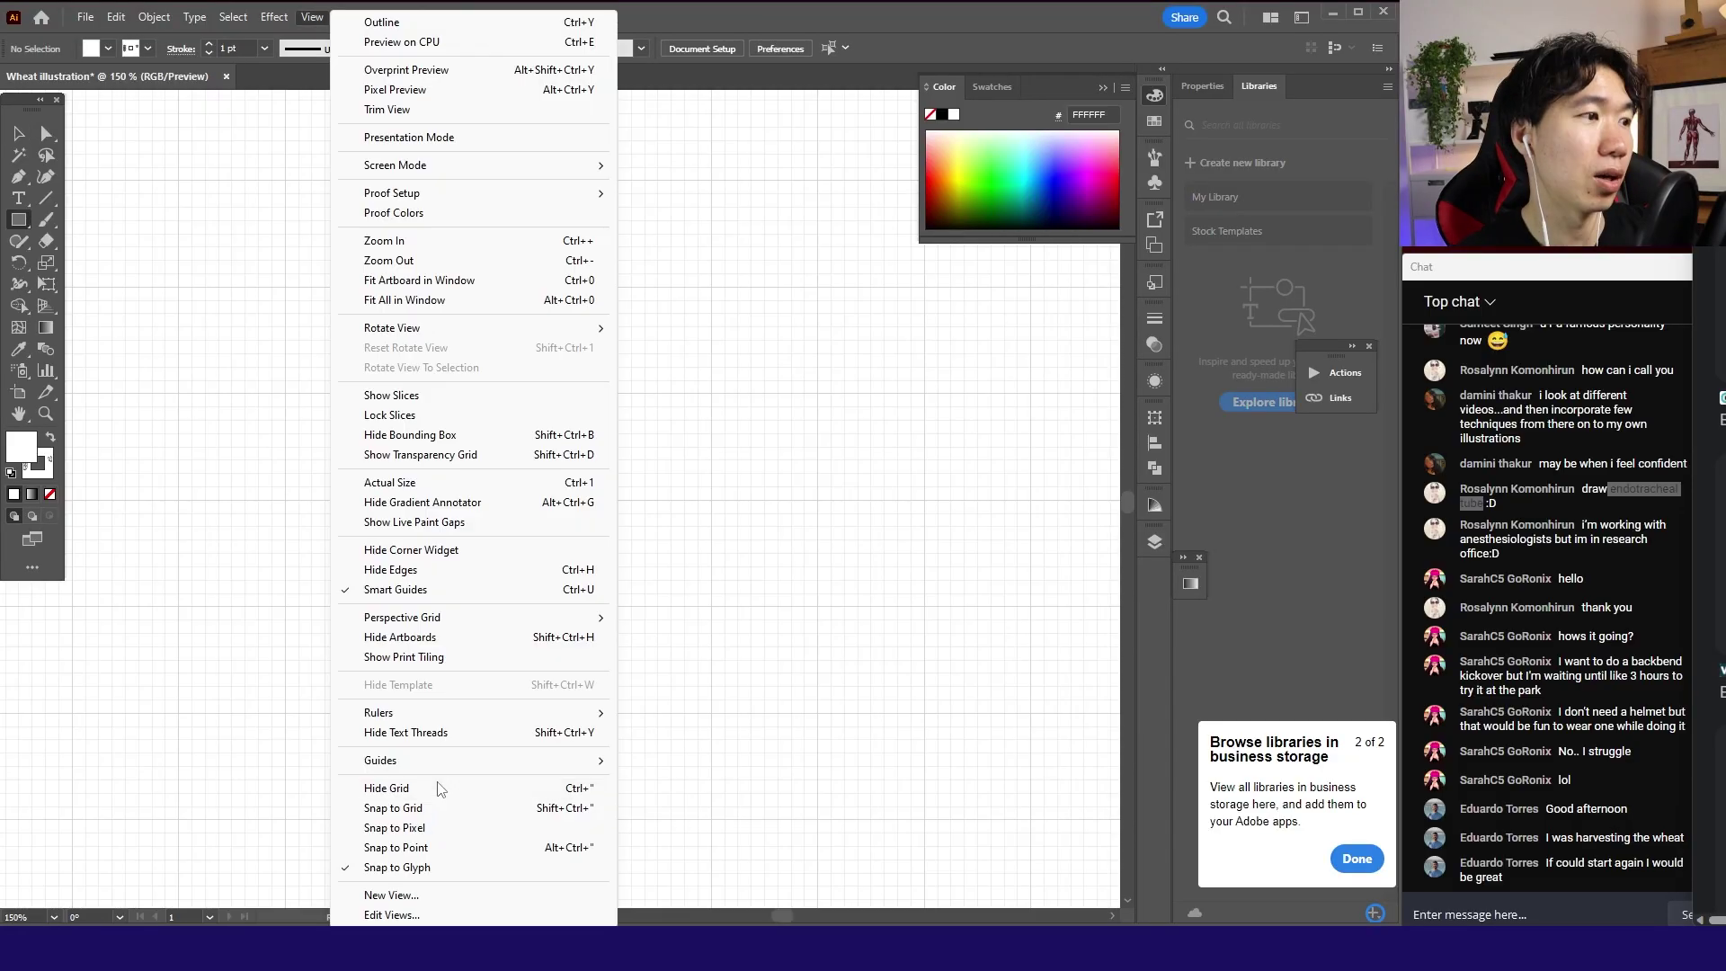
pyautogui.click(423, 807)
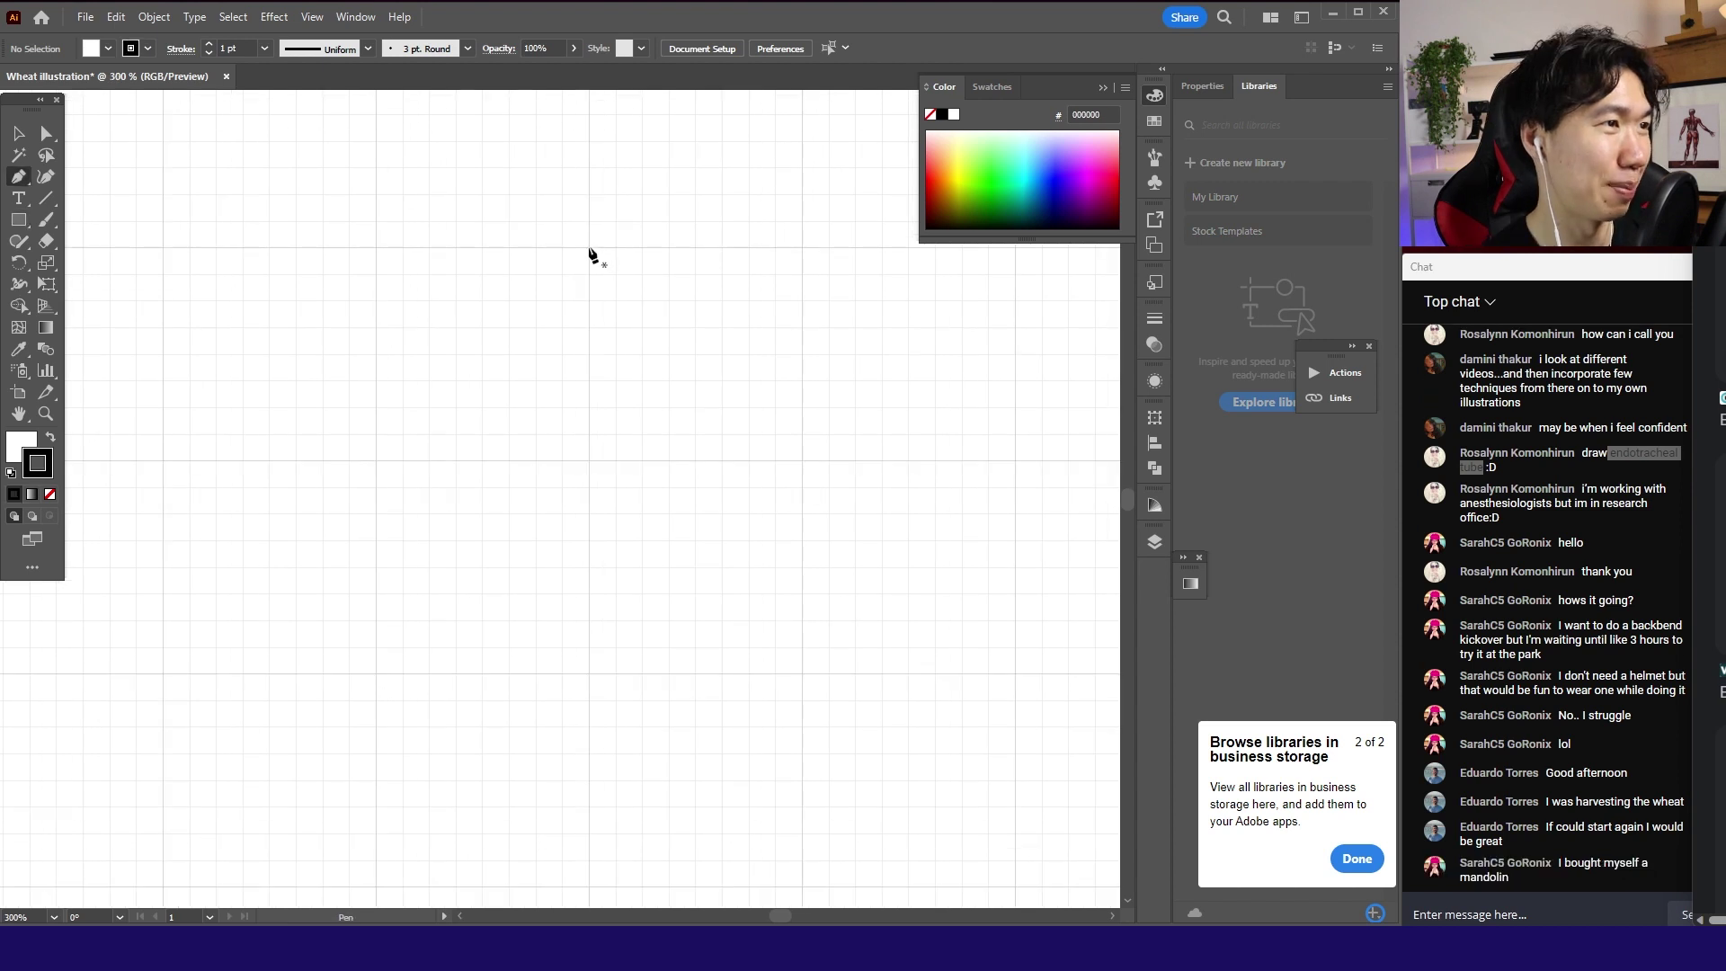
pyautogui.click(589, 248)
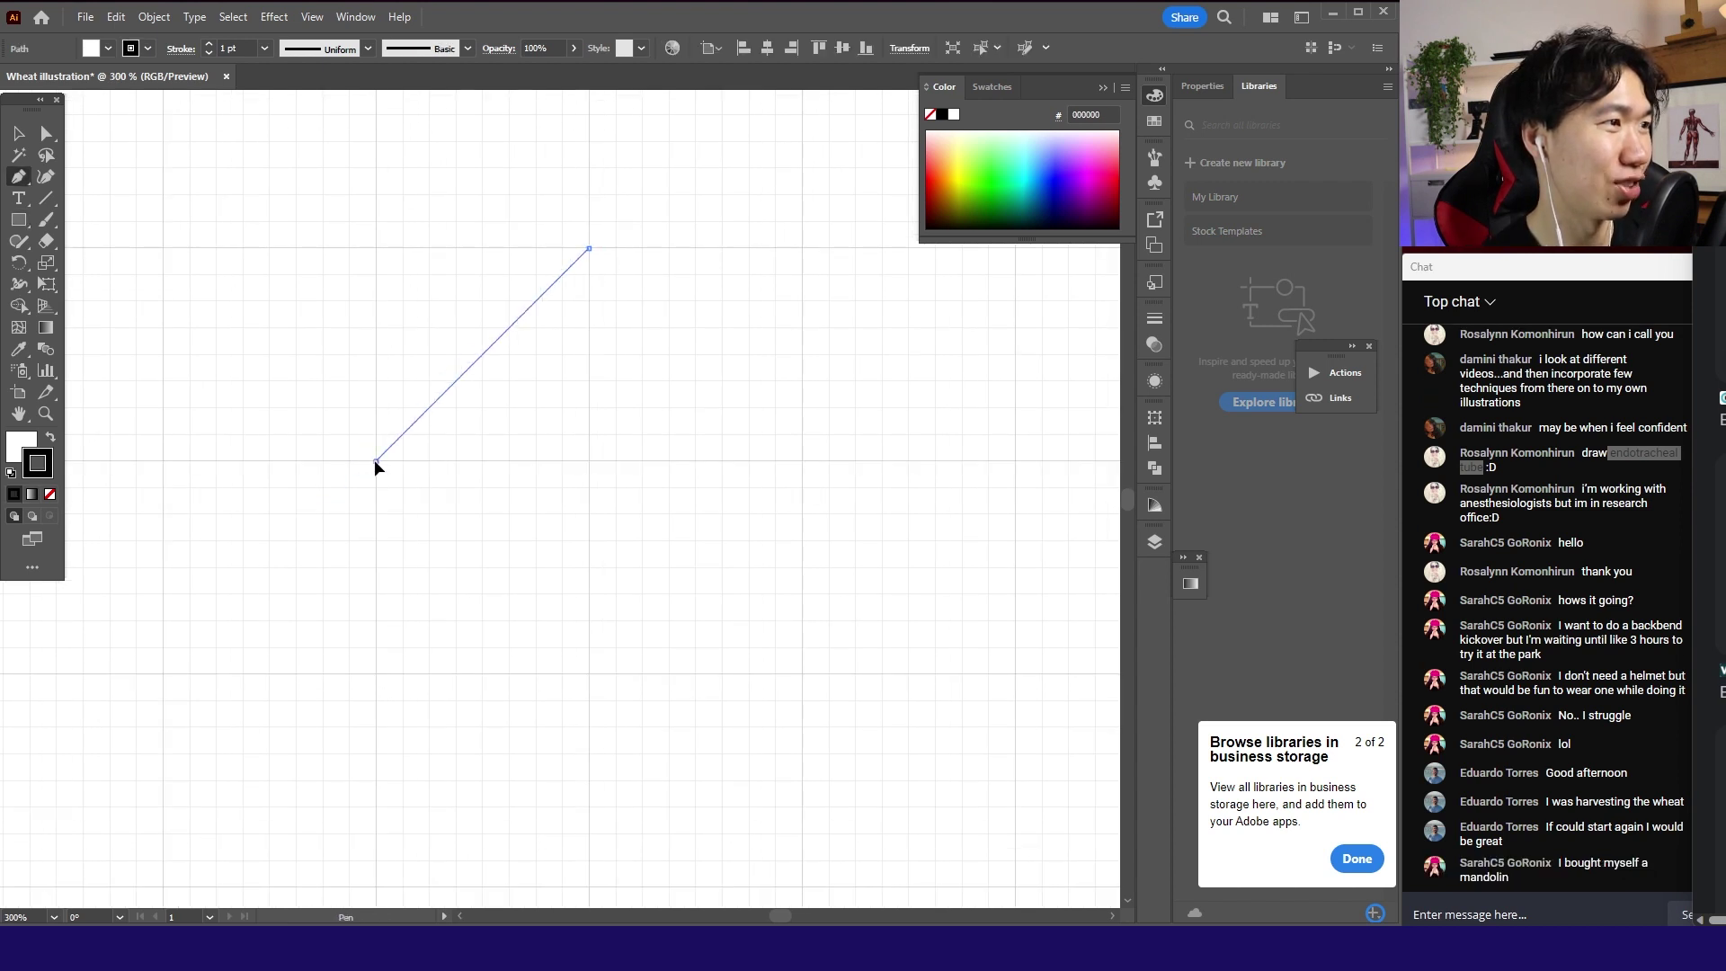
pyautogui.click(376, 460)
pyautogui.click(588, 673)
pyautogui.click(803, 461)
pyautogui.click(589, 249)
# - Stretch the diamond vertically to 324 px tall by moving its top anchor up and its bottom anchor down
pyautogui.hotkey('ctrl', '-')
pyautogui.press('a')
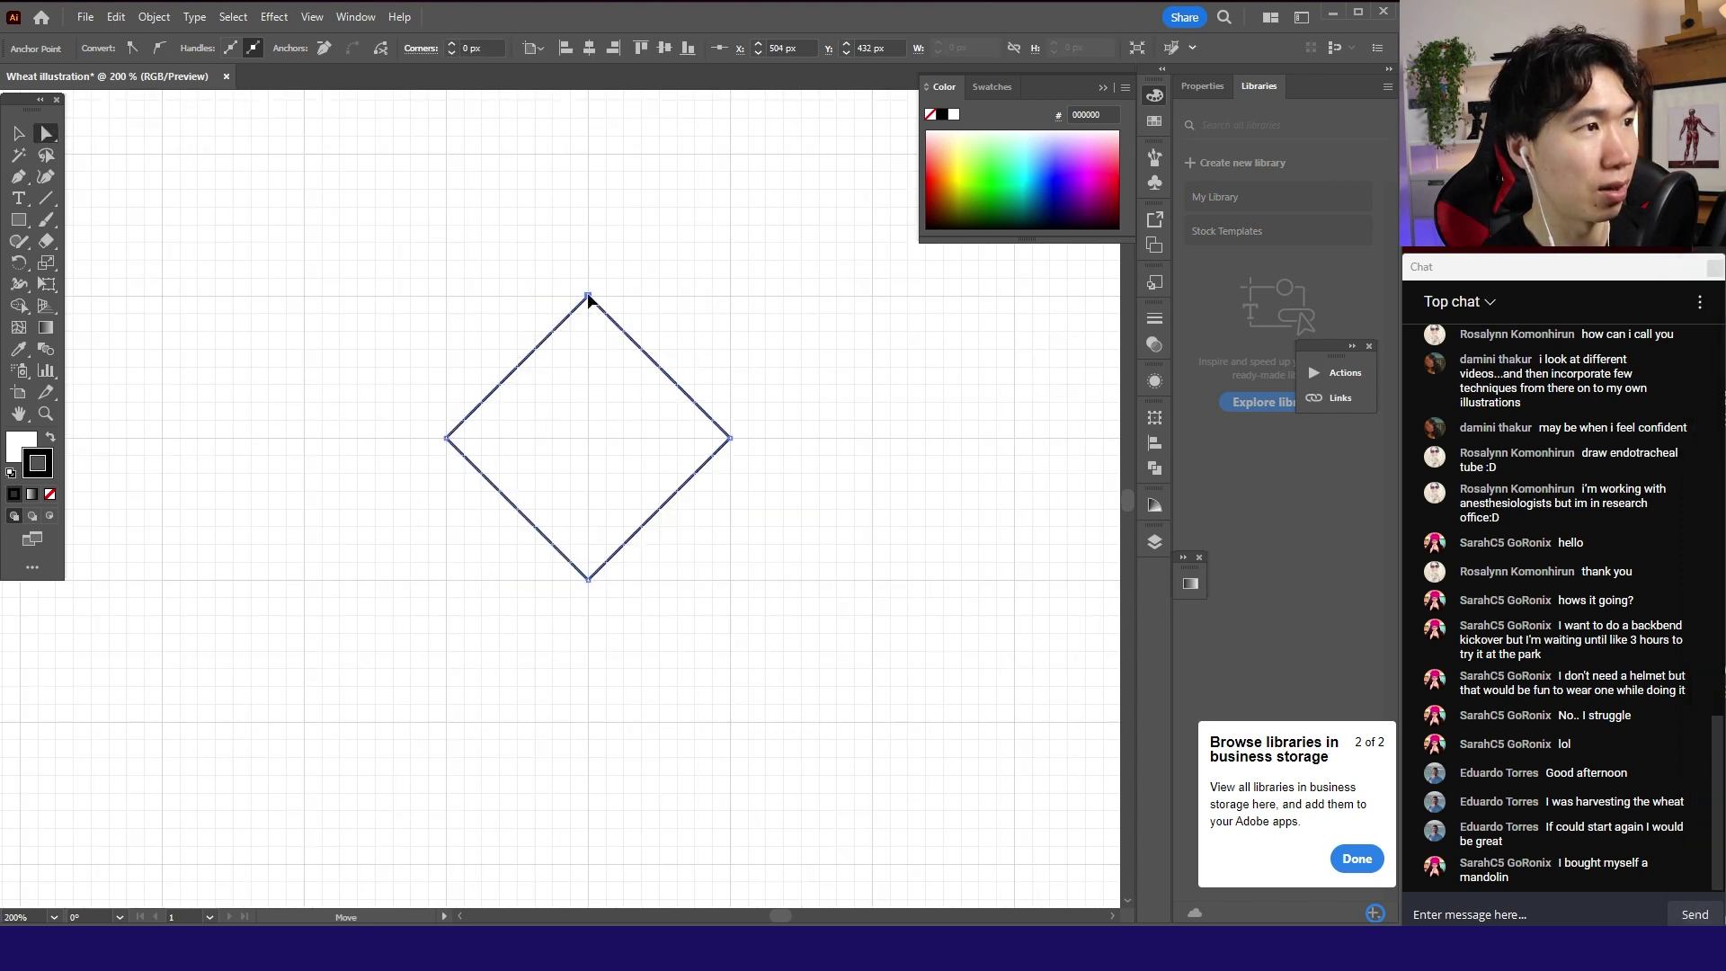
pyautogui.moveTo(586, 293); pyautogui.dragTo(600, 155)
pyautogui.hotkey('ctrl', '-')
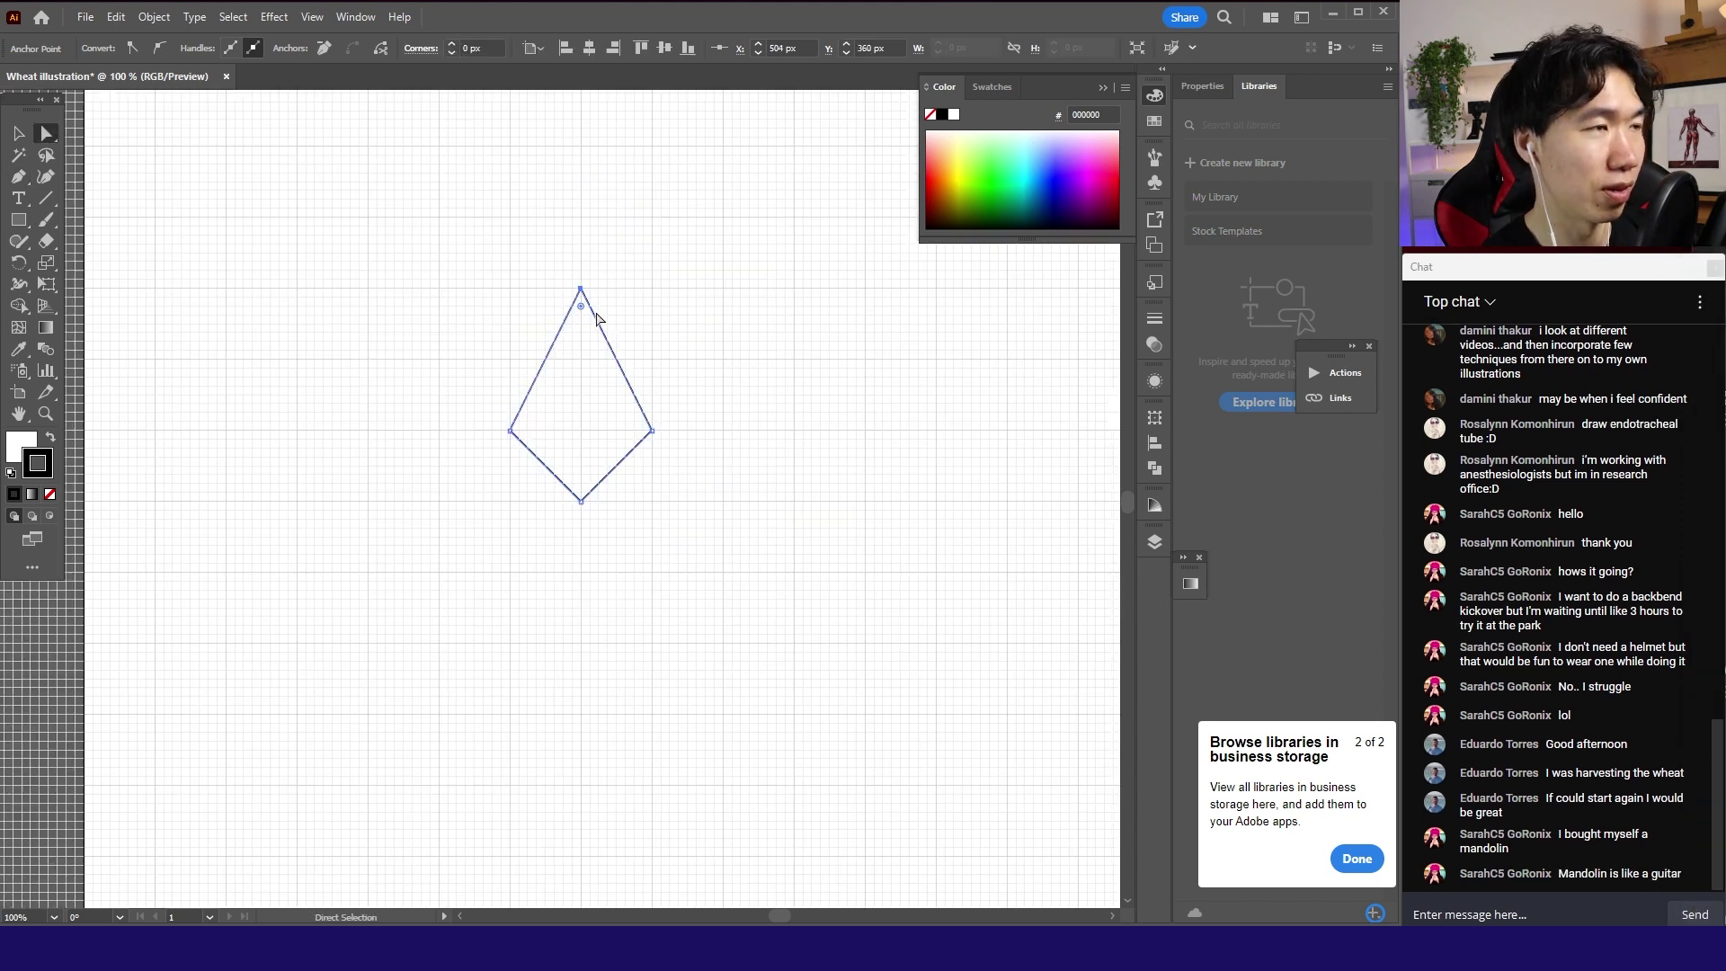
pyautogui.moveTo(581, 500); pyautogui.dragTo(579, 536)
pyautogui.click(611, 440)
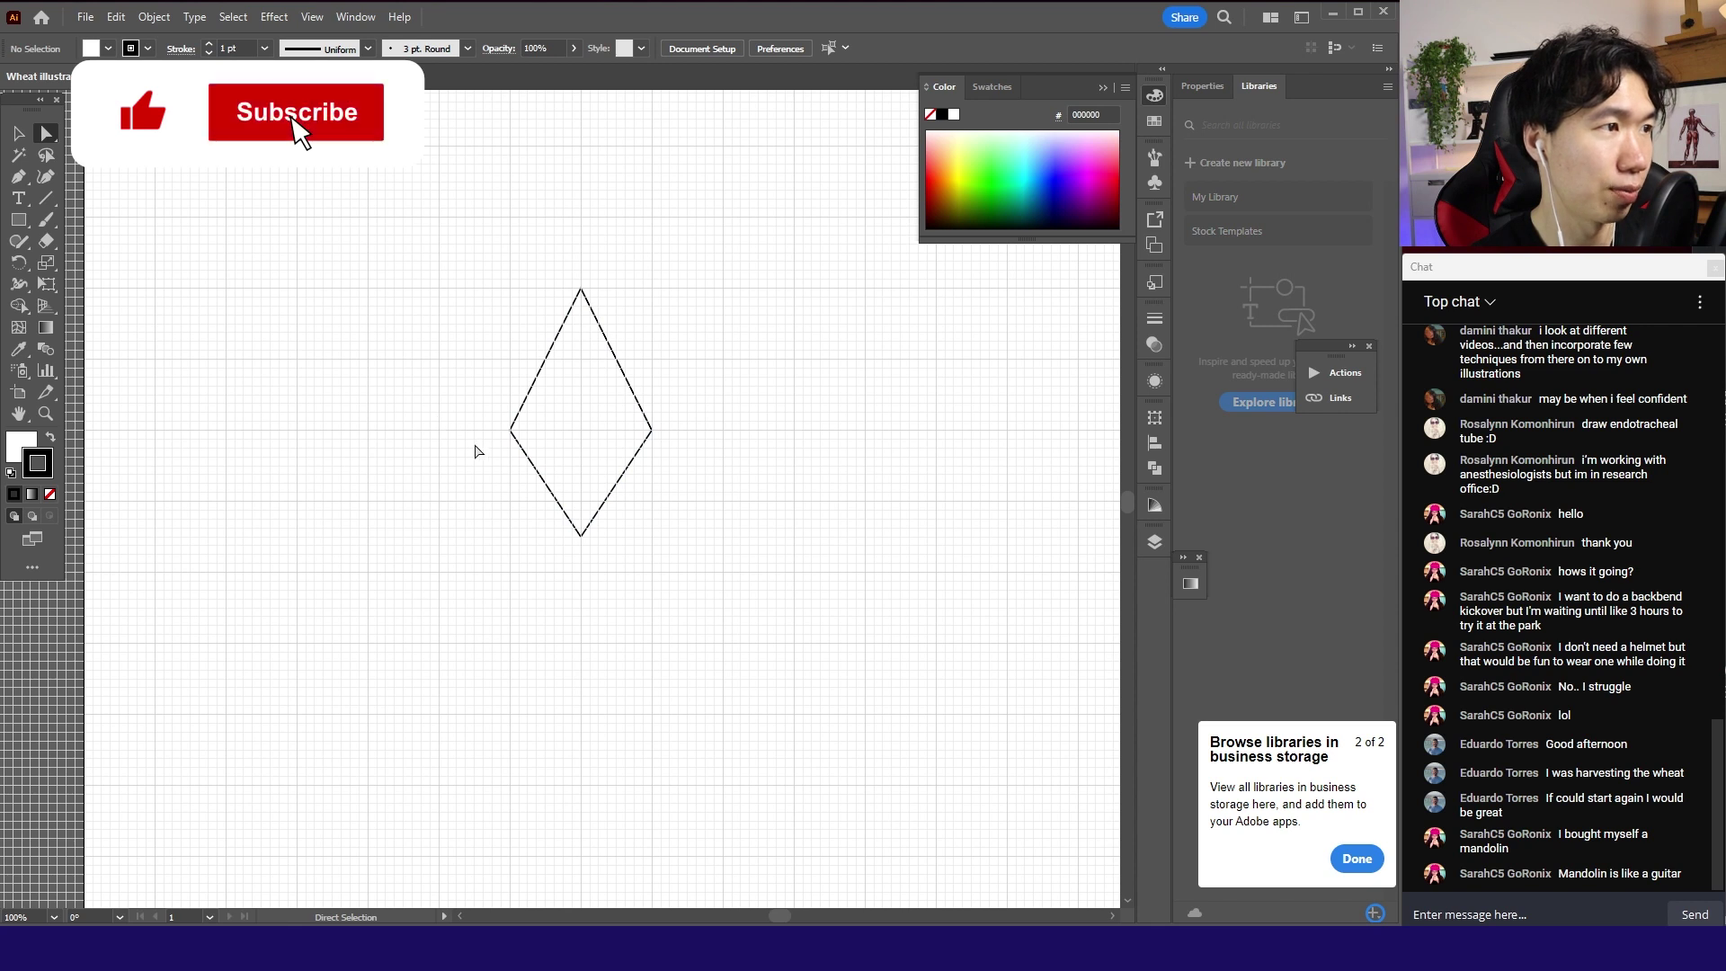
pyautogui.moveTo(581, 290); pyautogui.dragTo(582, 218)
# - Convert the diamond's left and right anchor points to smooth, leaving the top and bottom points sharp
pyautogui.click(684, 379)
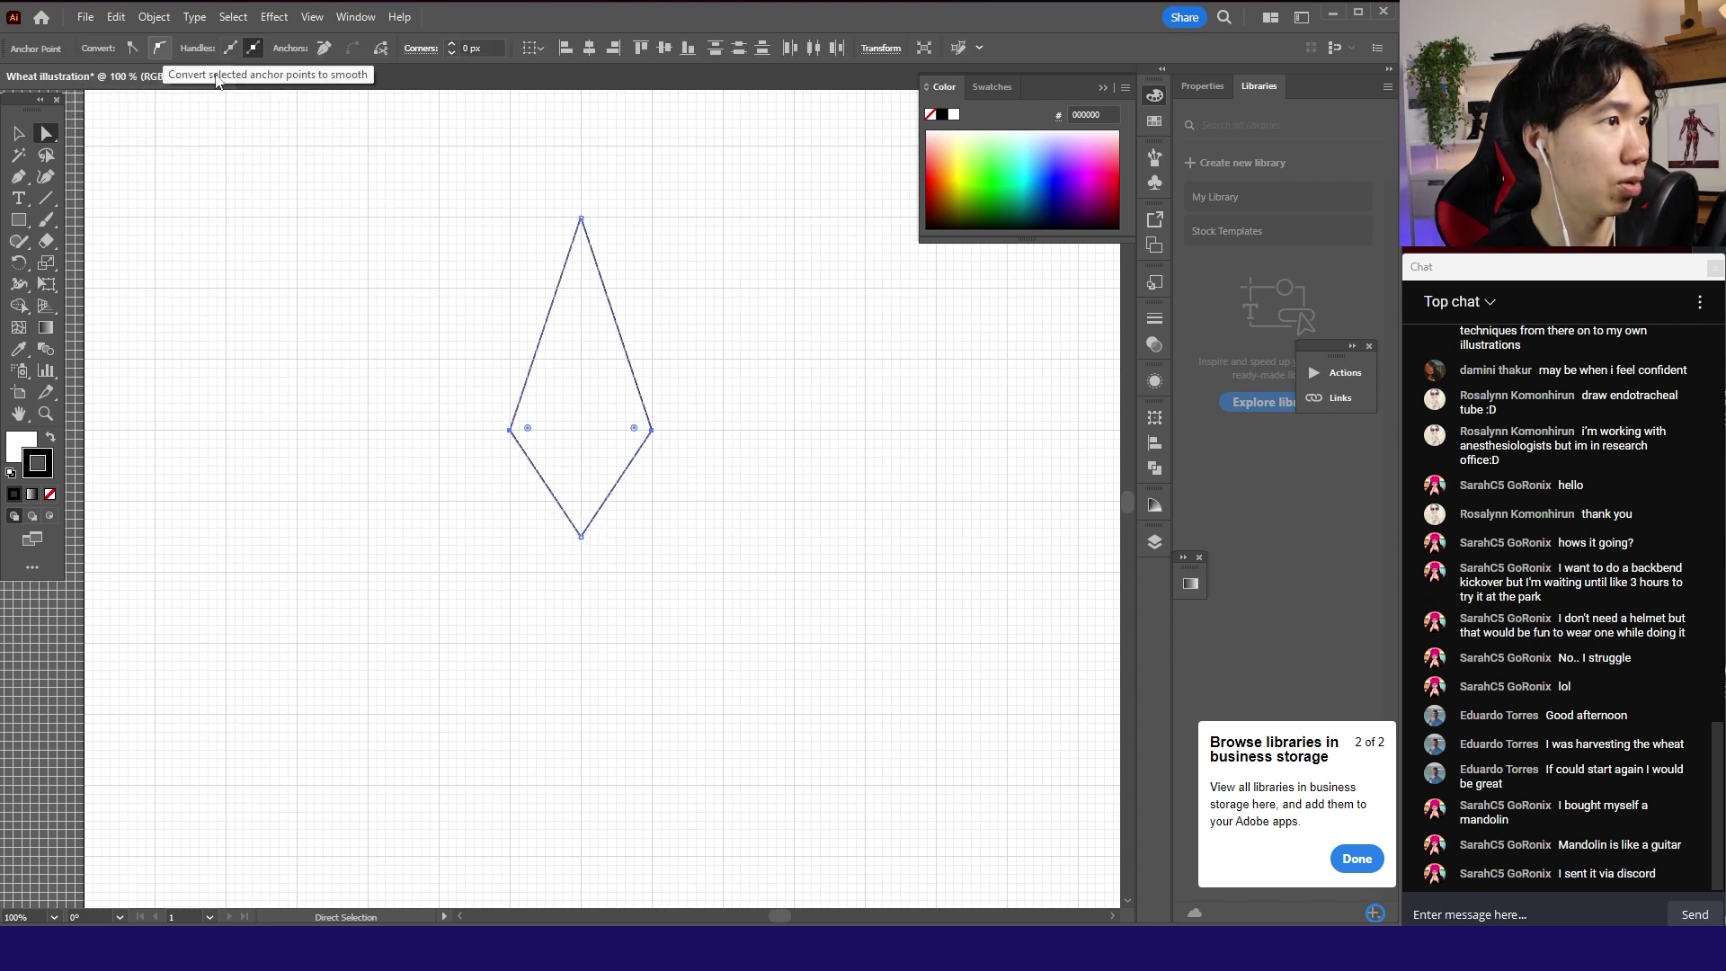
pyautogui.click(484, 466)
pyautogui.moveTo(484, 467); pyautogui.dragTo(726, 409)
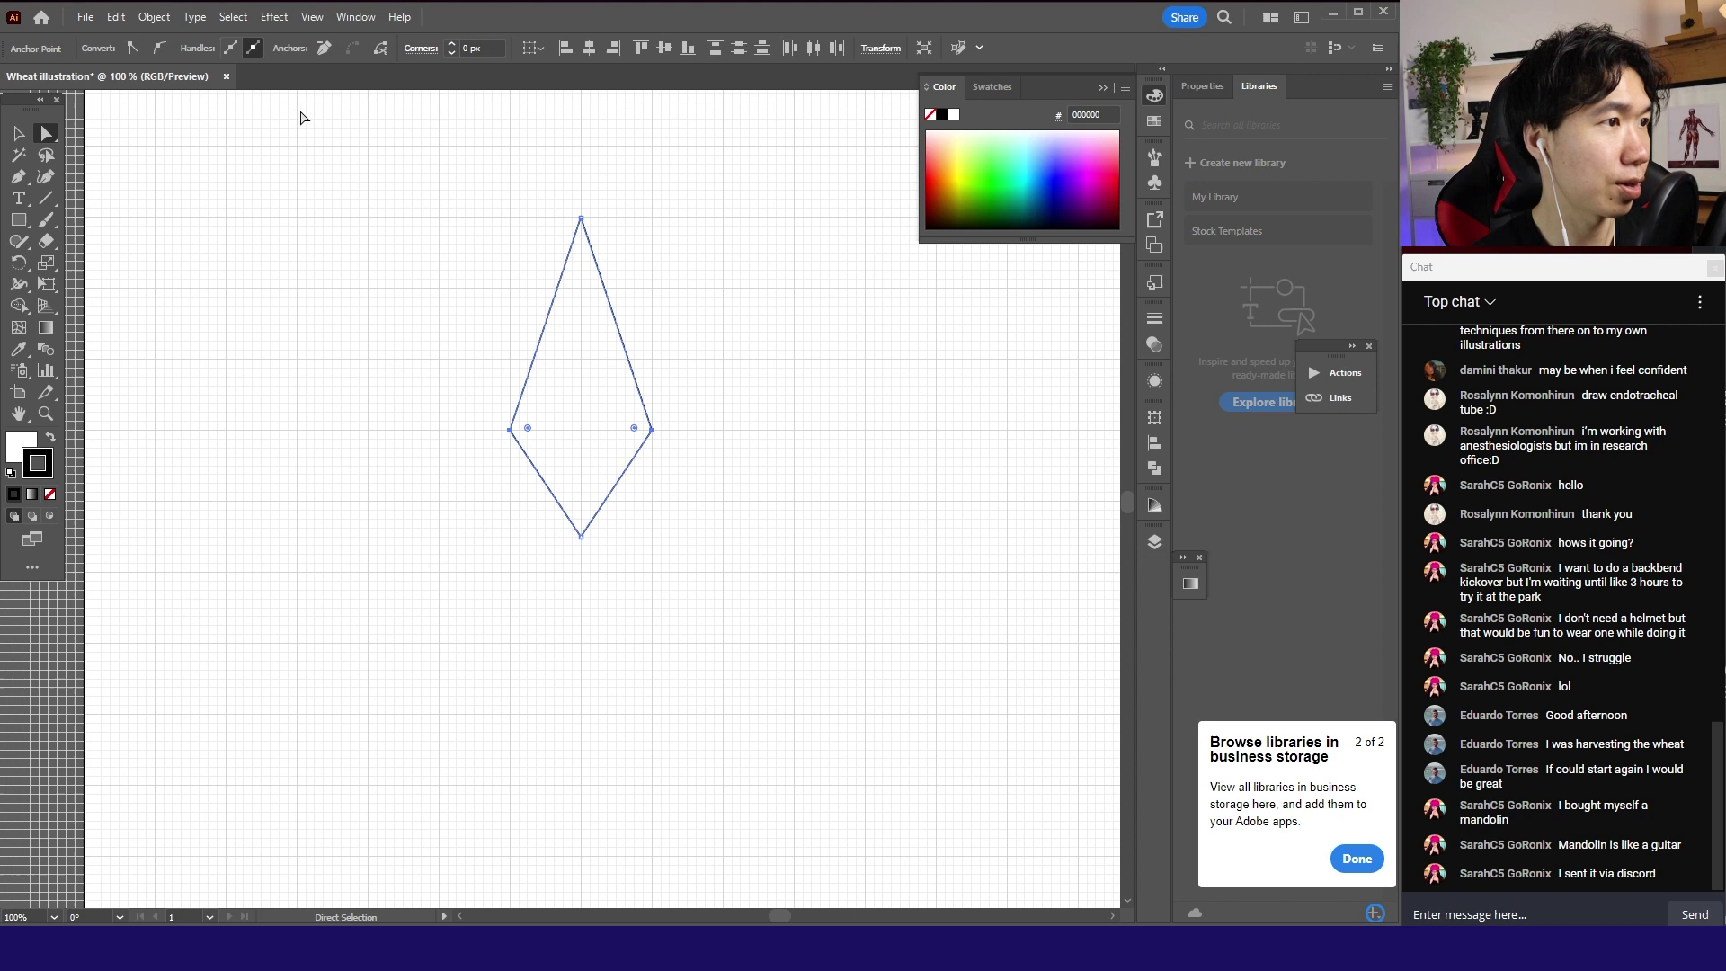
pyautogui.click(158, 50)
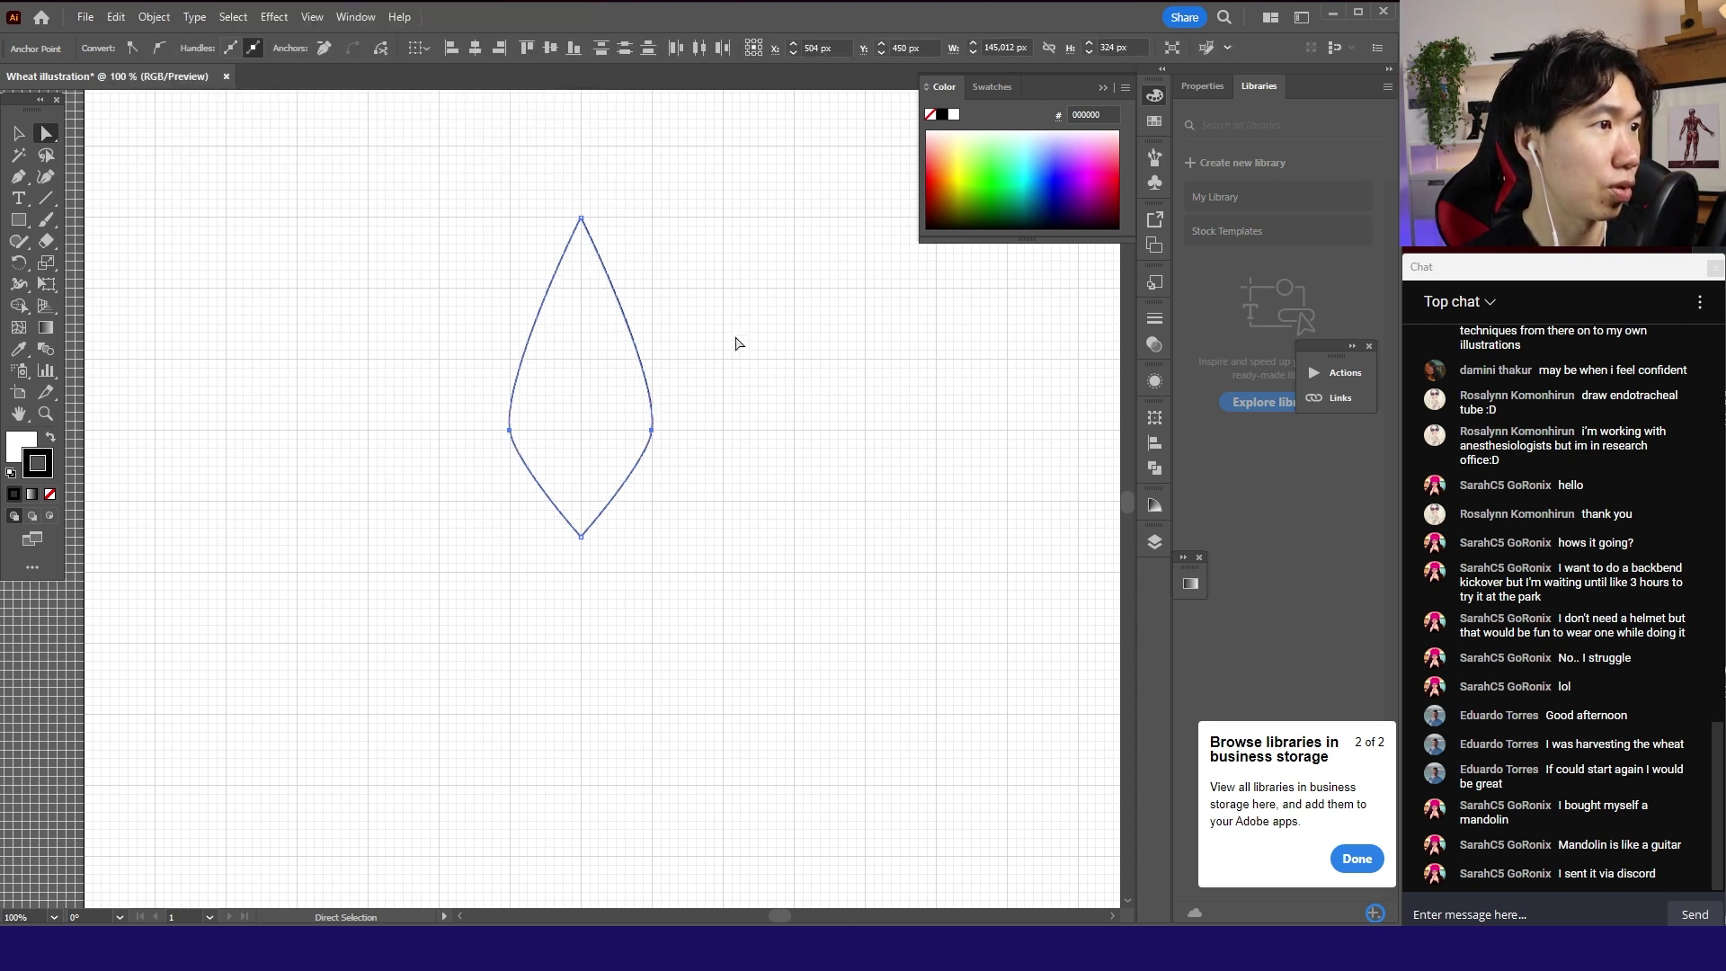
# - Align both side anchors' handles vertically and lengthen the lower handles so the grain shape has a symmetrical rounded base
pyautogui.click(692, 398)
pyautogui.click(653, 433)
pyautogui.moveTo(656, 373); pyautogui.dragTo(651, 361)
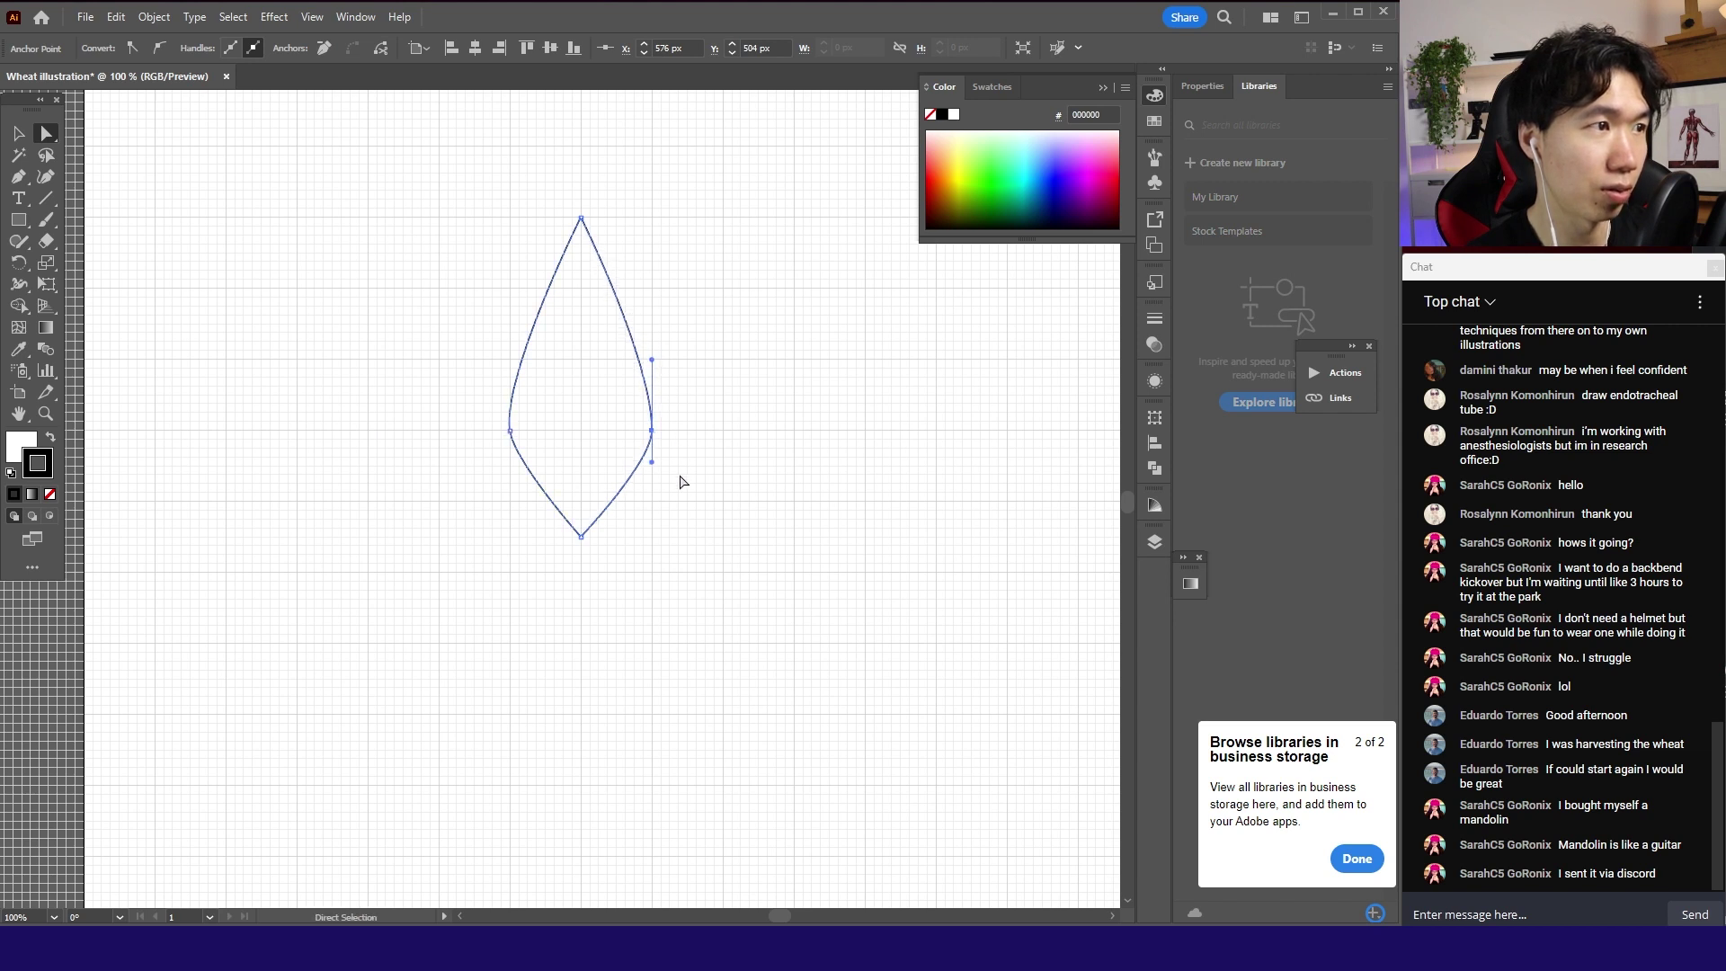
pyautogui.moveTo(652, 462); pyautogui.dragTo(652, 483)
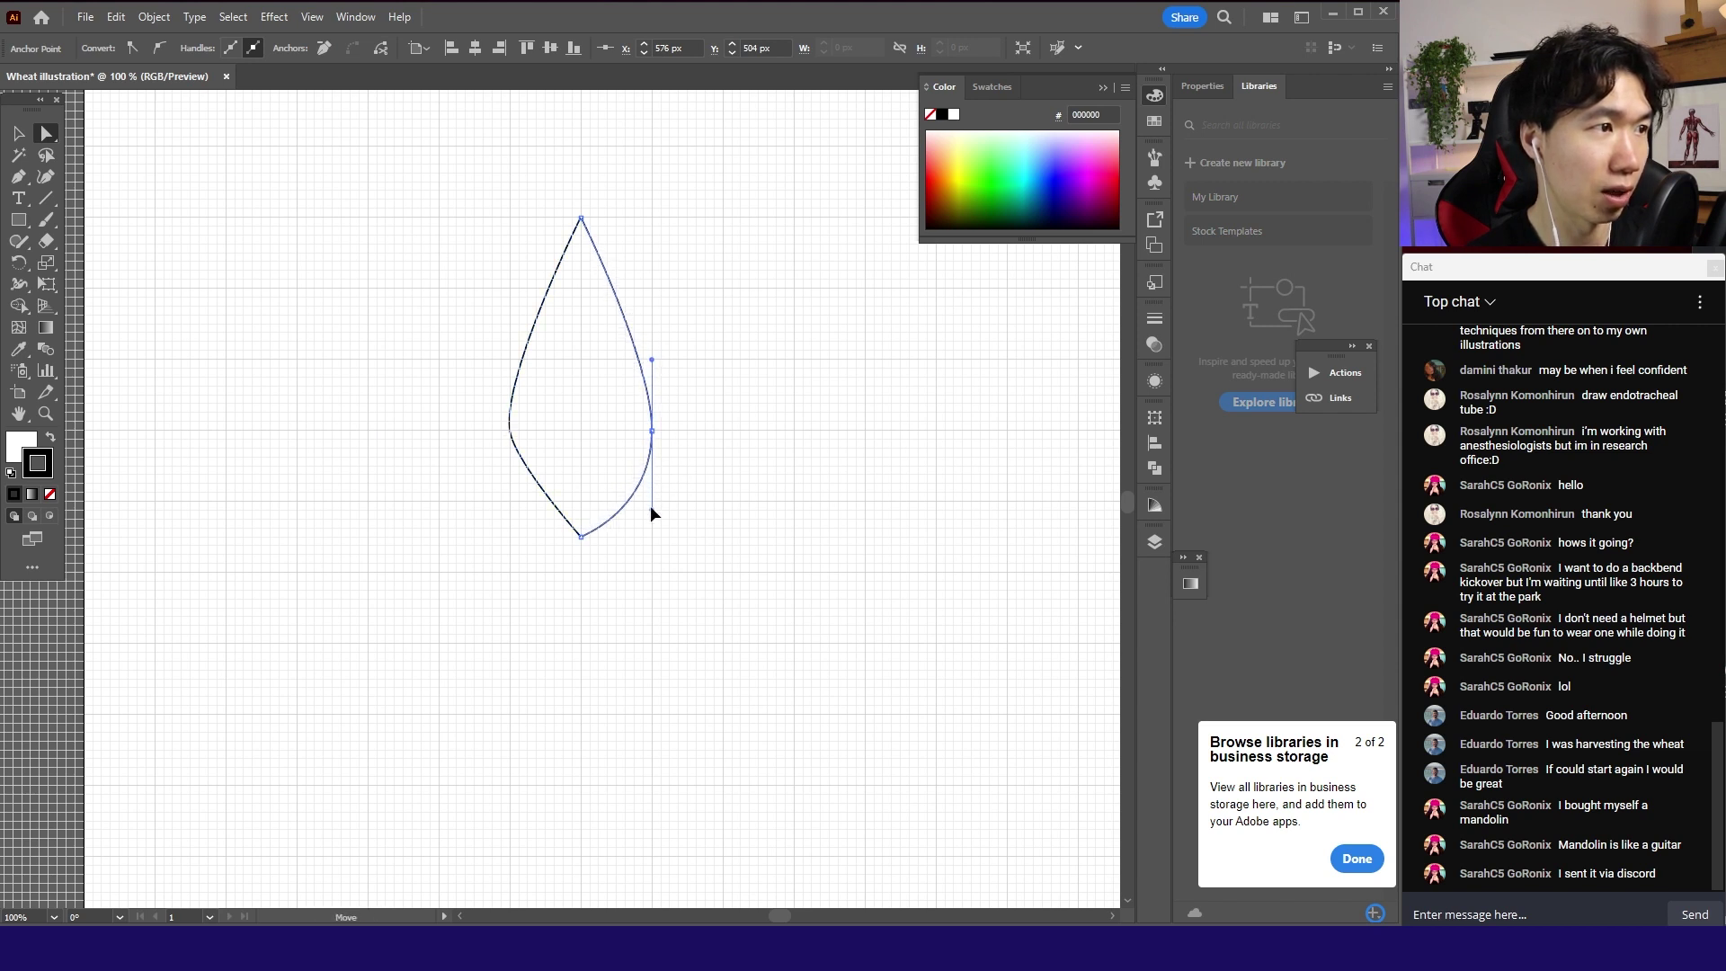
pyautogui.moveTo(650, 501); pyautogui.dragTo(652, 501)
pyautogui.click(510, 430)
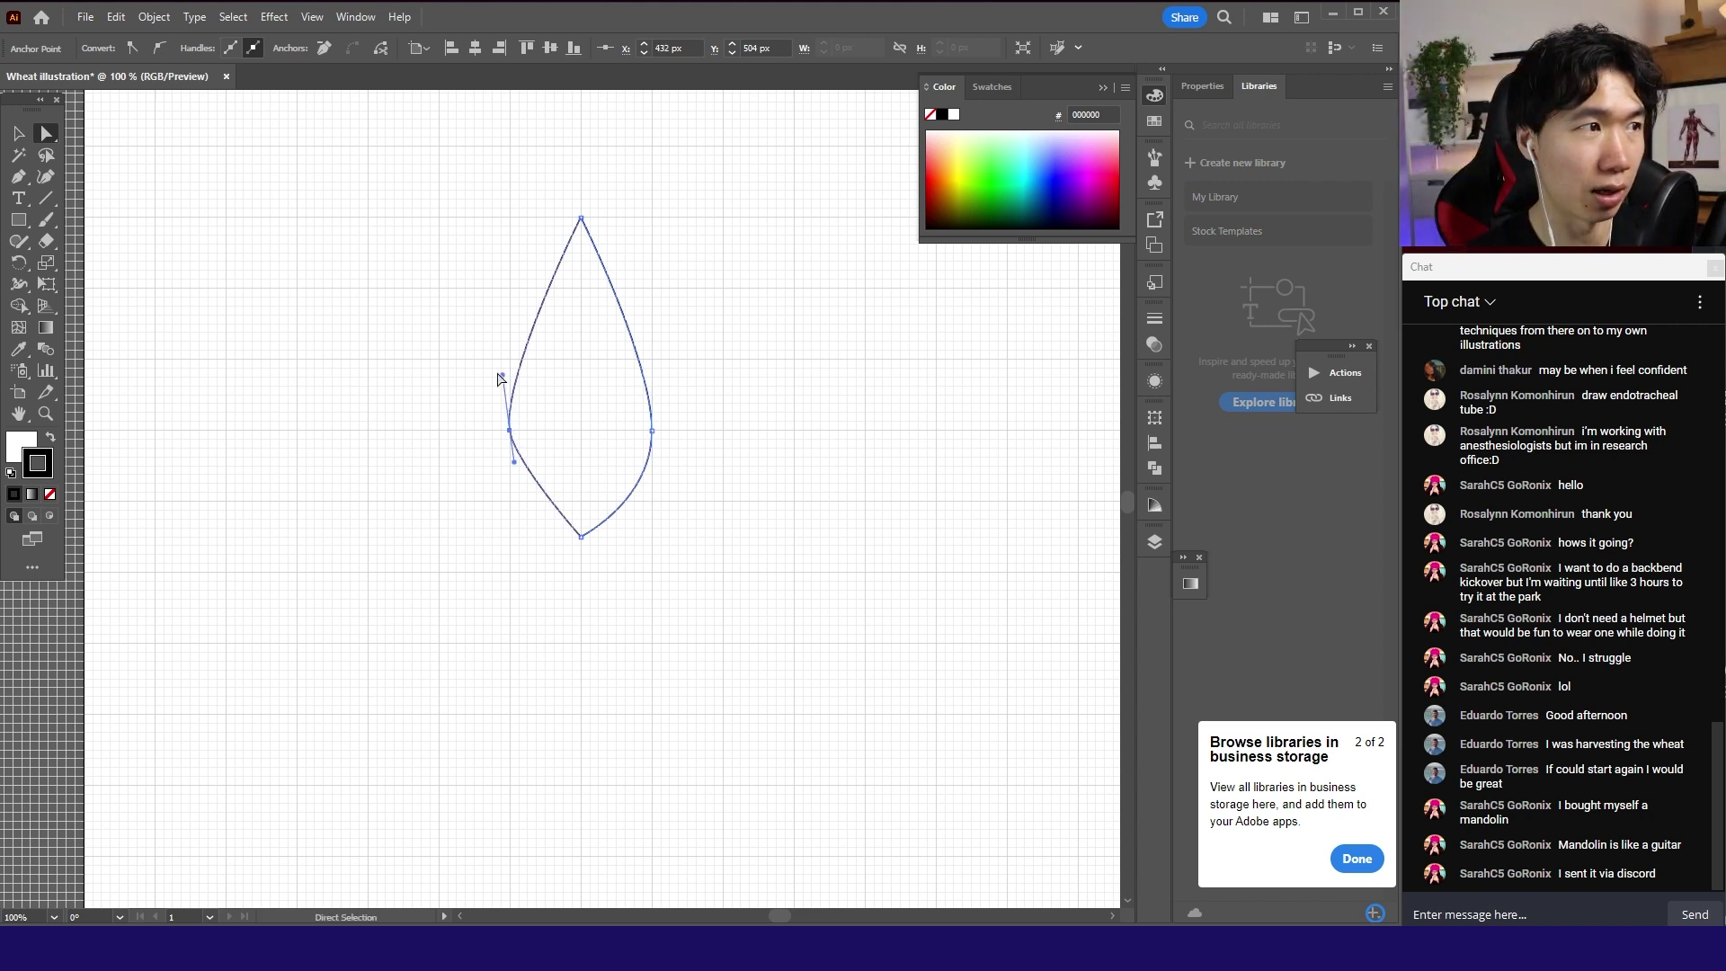
pyautogui.moveTo(502, 375); pyautogui.dragTo(508, 359)
pyautogui.moveTo(509, 462); pyautogui.dragTo(509, 501)
pyautogui.press('v')
pyautogui.click(703, 391)
# - Turn off Snap to Grid and hide the grid
pyautogui.scroll(-3, 703, 391)
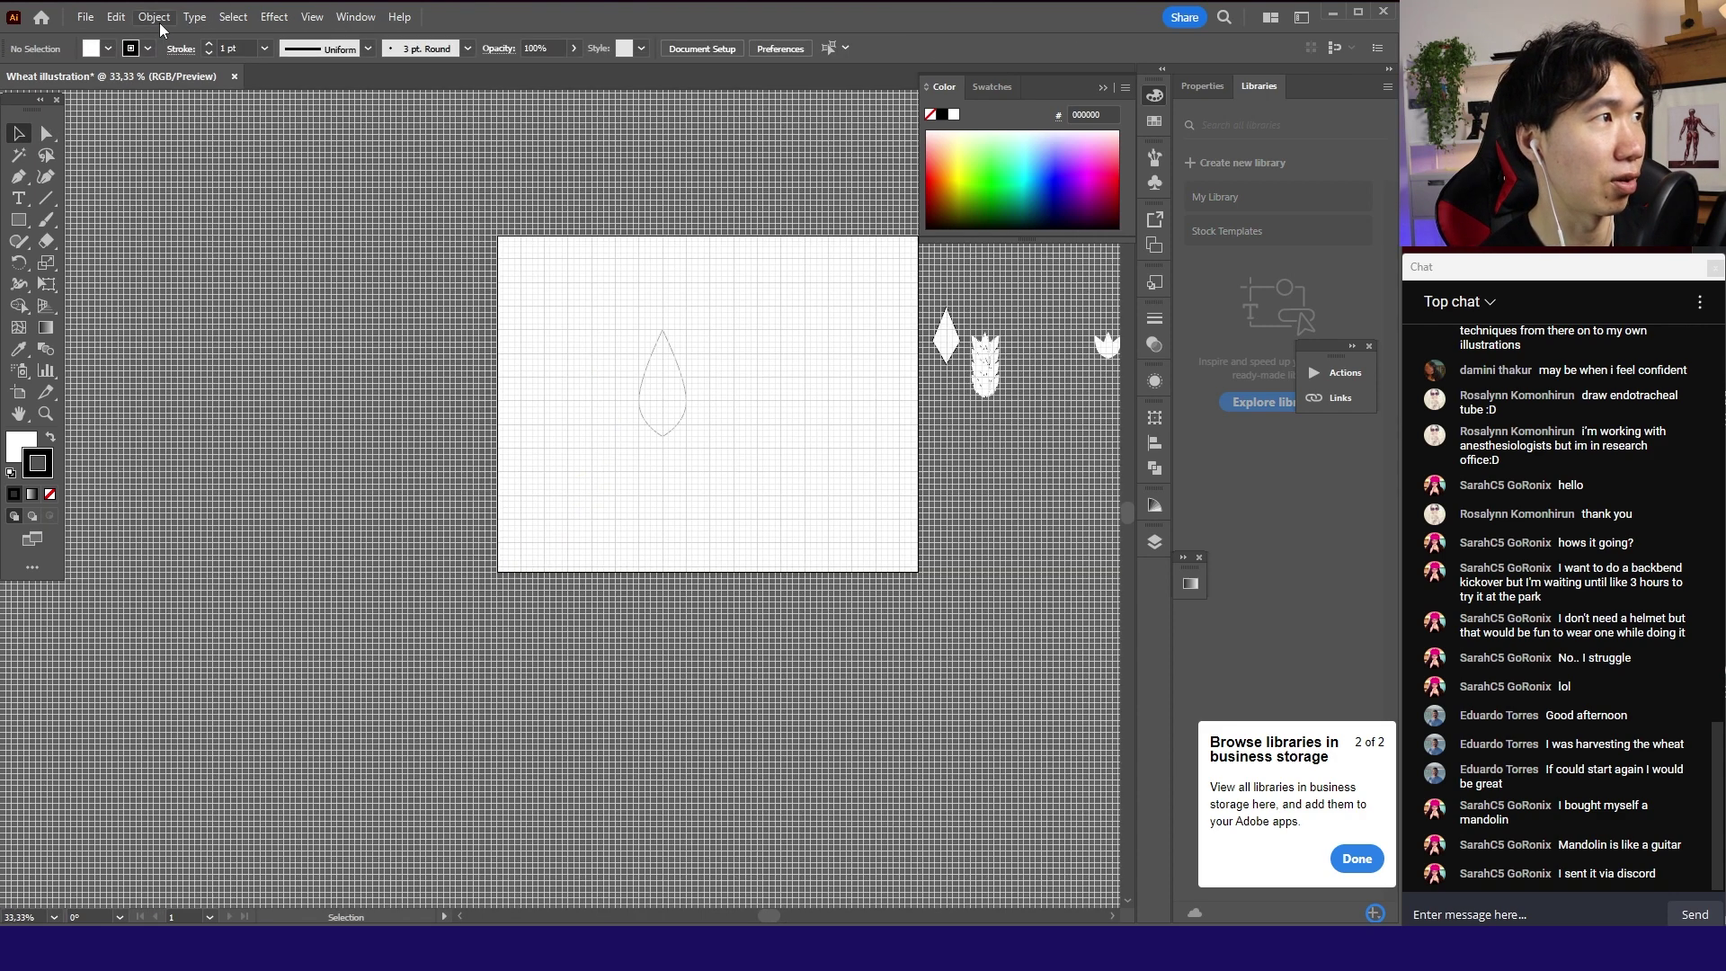
pyautogui.click(157, 16)
pyautogui.moveTo(311, 16)
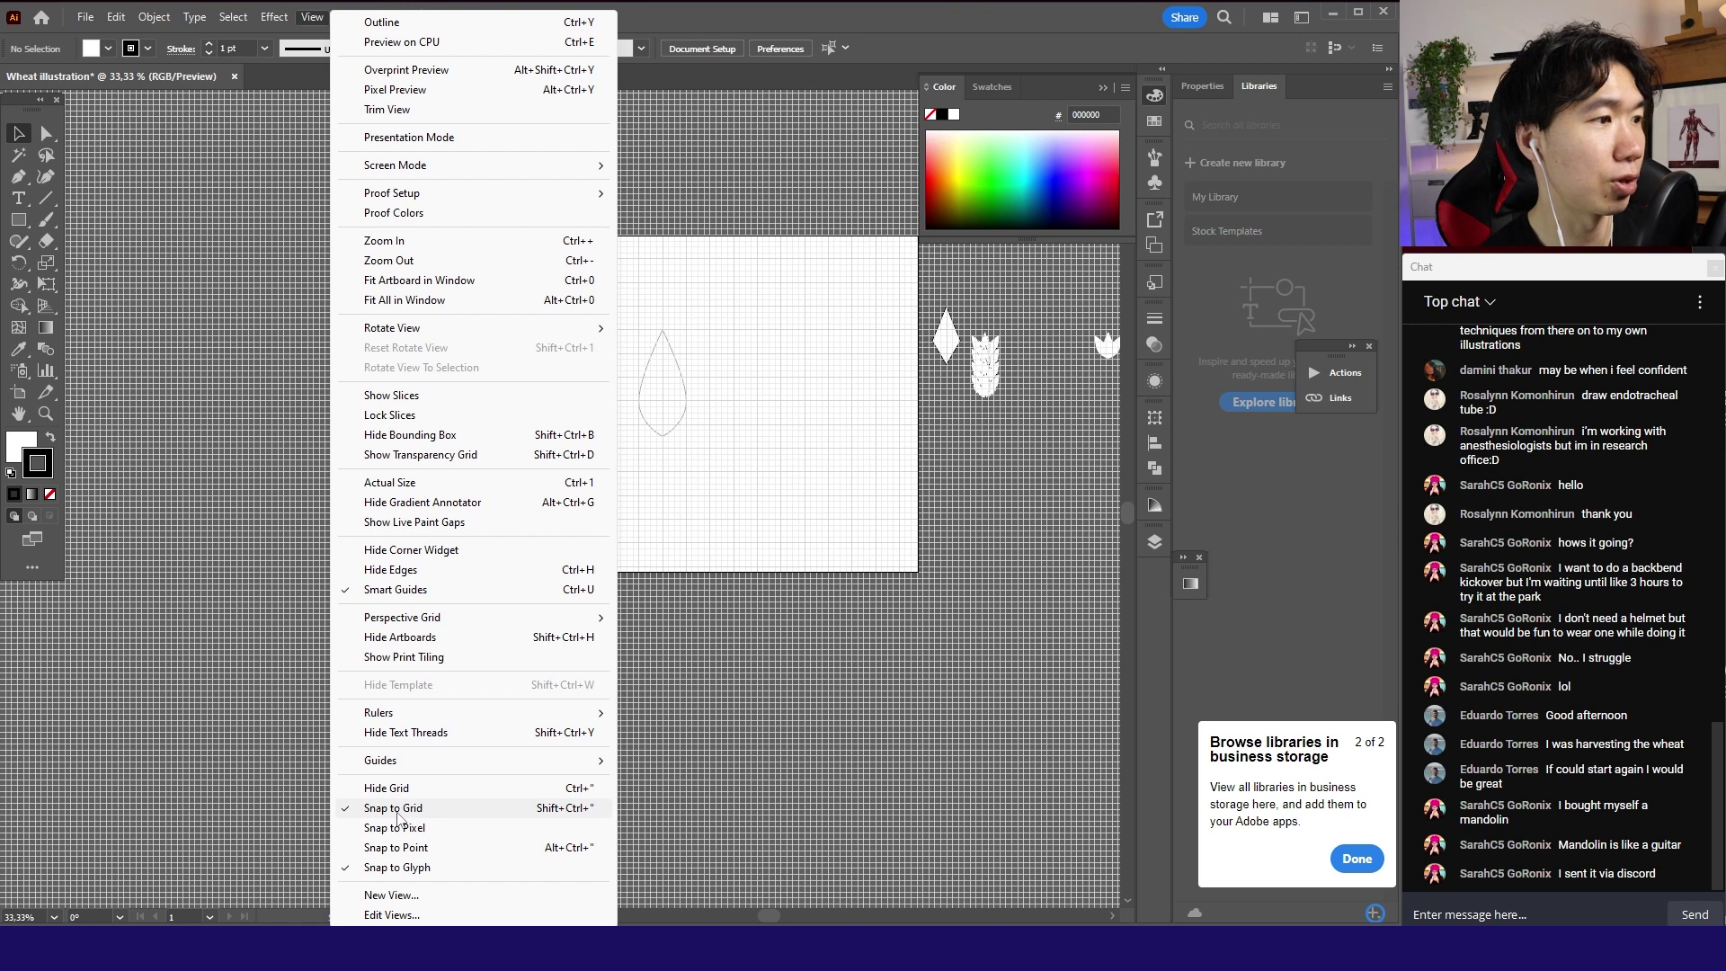
pyautogui.click(397, 809)
pyautogui.click(274, 17)
pyautogui.moveTo(311, 18)
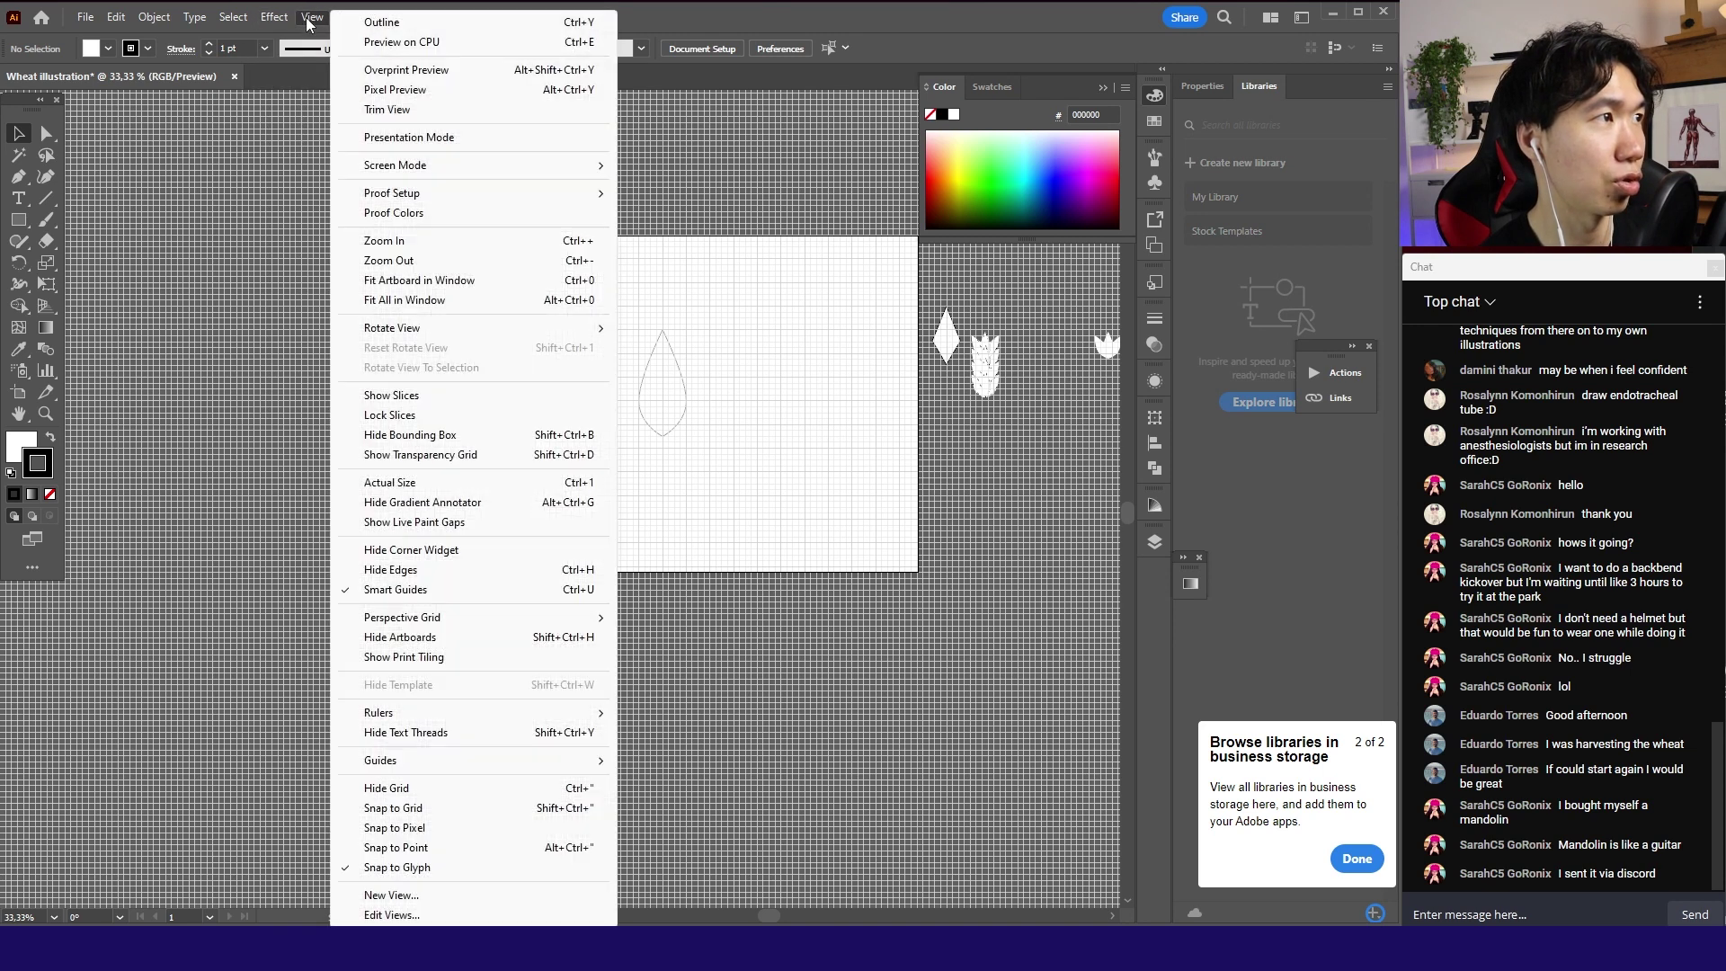
pyautogui.click(396, 788)
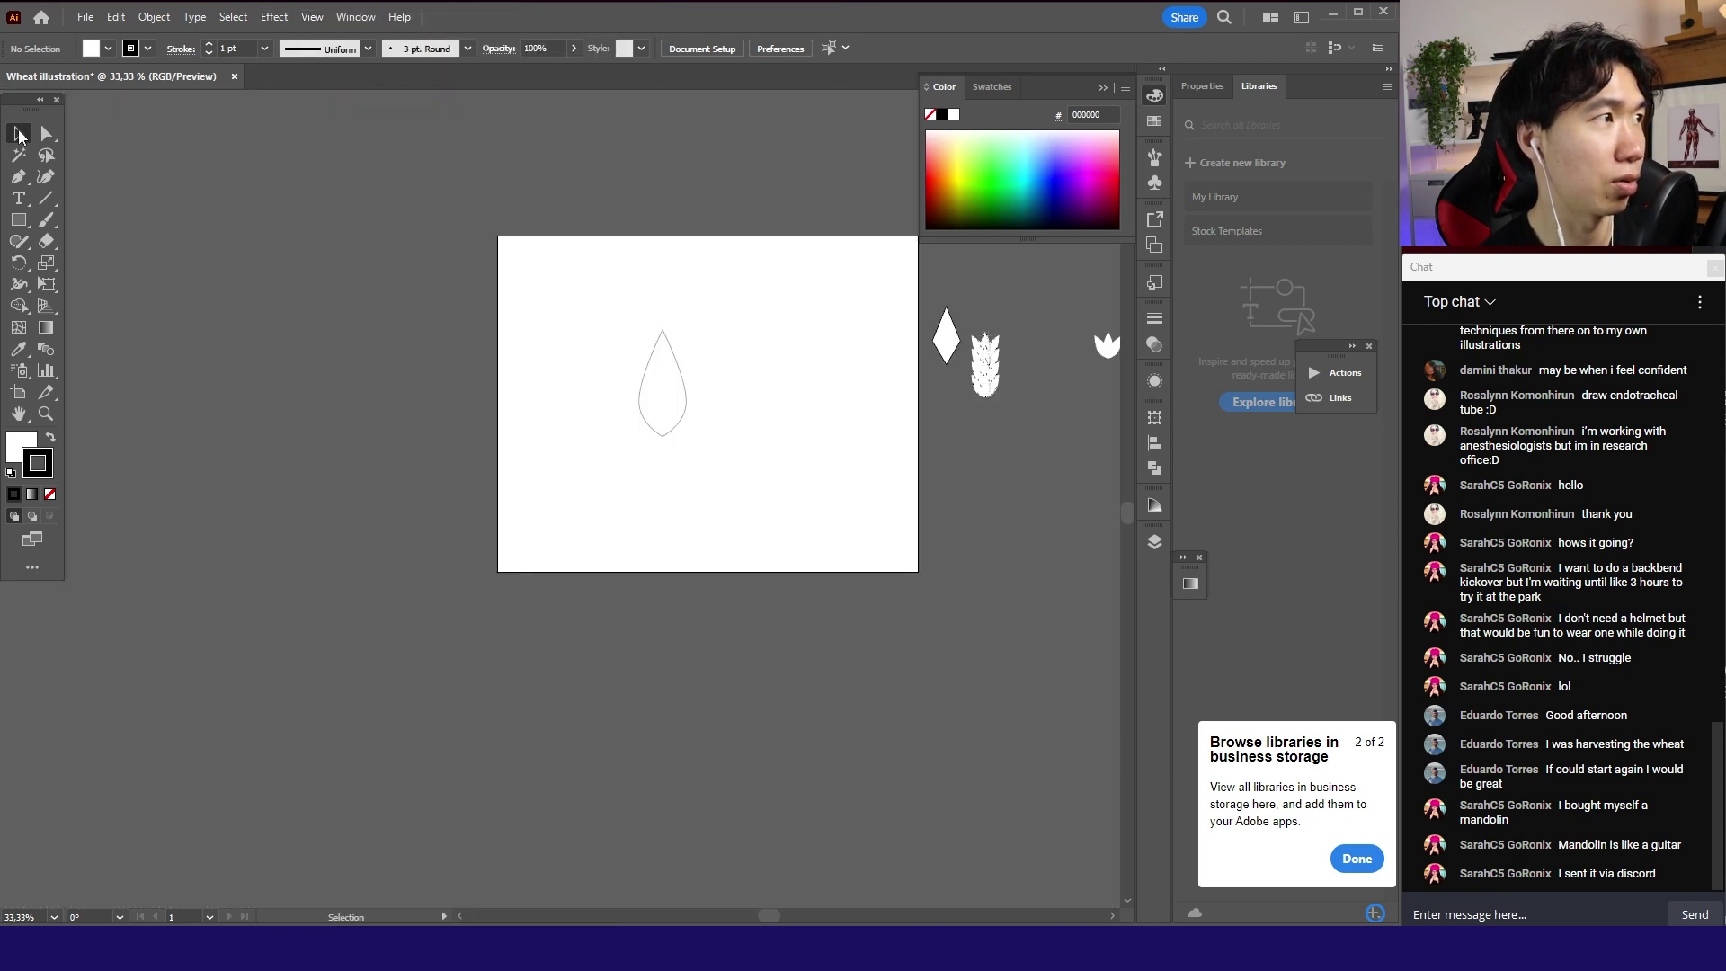
# - Scale the whole grain shape down to about one sixth of its size
pyautogui.scroll(3, 672, 318)
pyautogui.click(651, 384)
pyautogui.moveTo(718, 351); pyautogui.dragTo(660, 482)
pyautogui.hotkey('ctrl', '=')
pyautogui.hotkey('ctrl', '=')
pyautogui.hotkey('ctrl', '=')
pyautogui.hotkey('ctrl', '=')
# - Fill the grain with the yellow swatch R=252 G=238 B=33, and change it to a lighter tint from the Color Guide
pyautogui.click(18, 446)
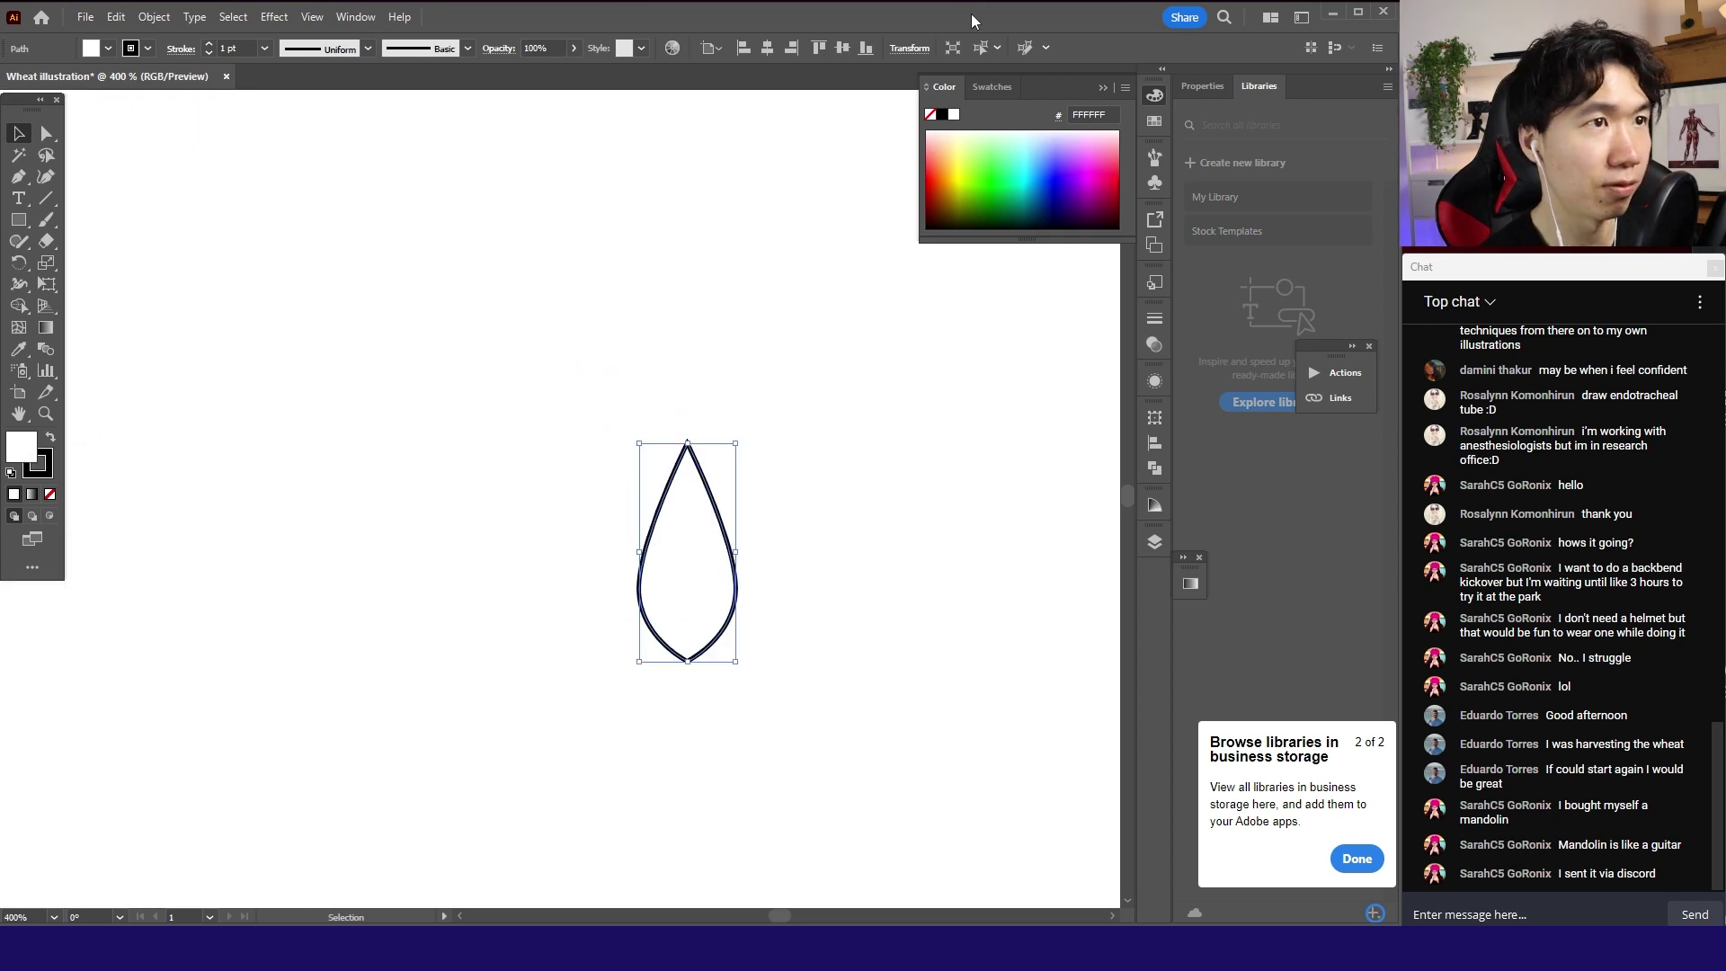
pyautogui.click(1155, 122)
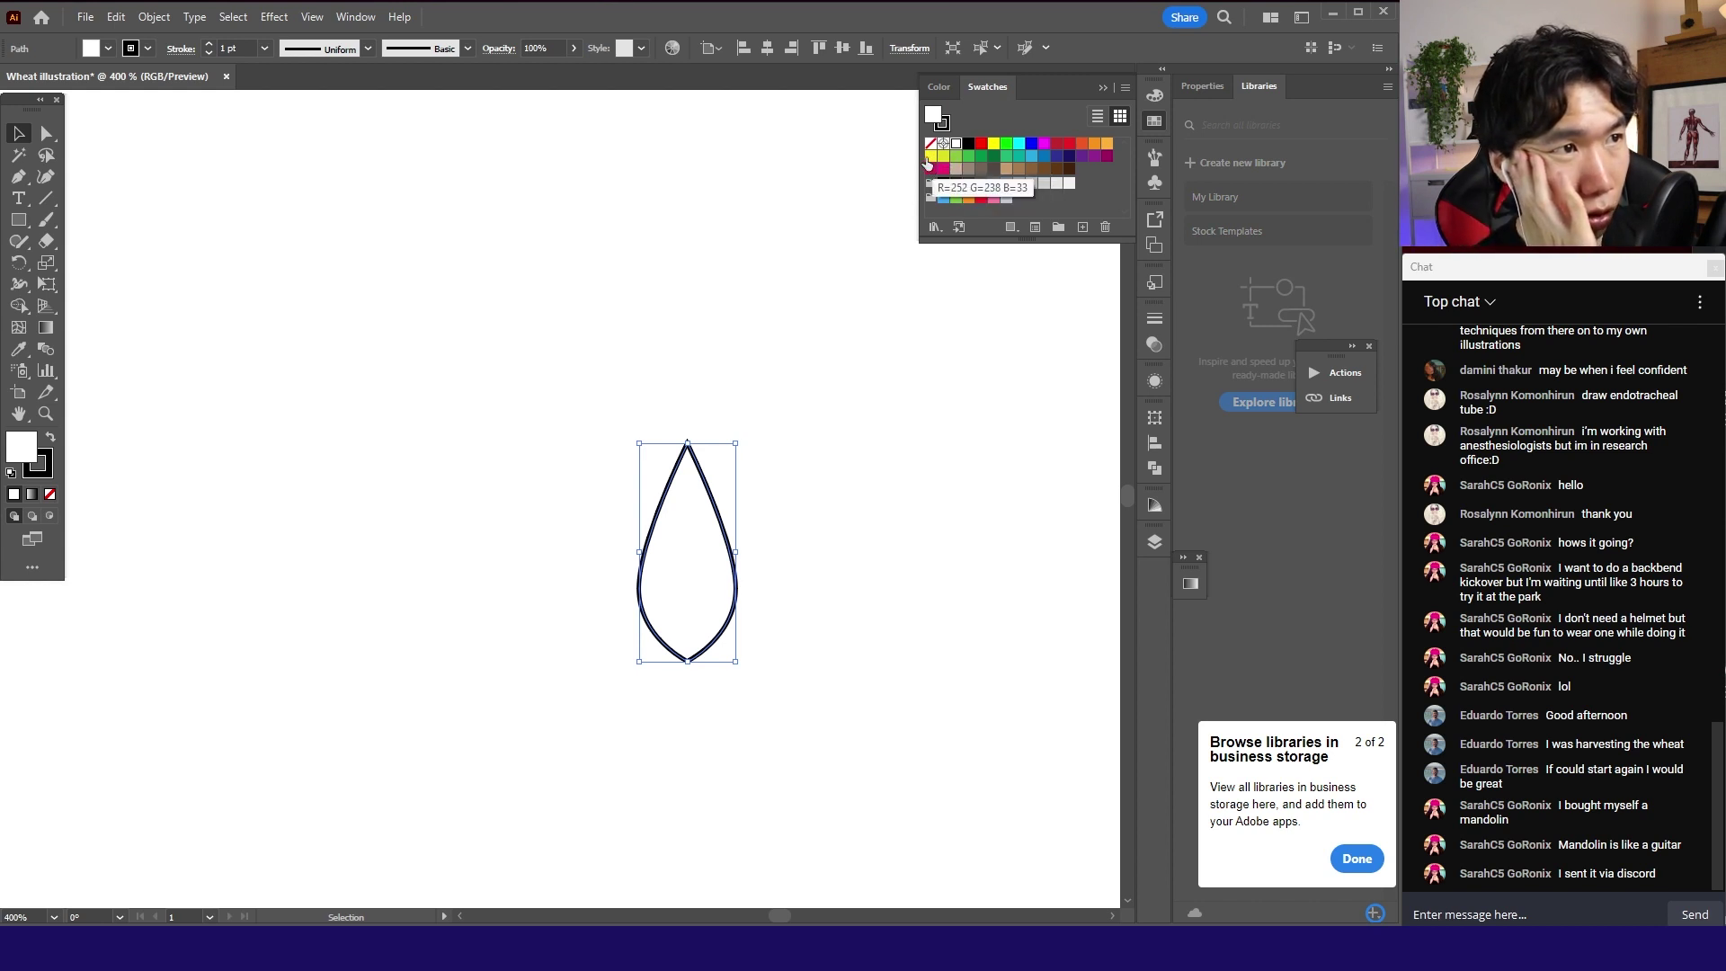
pyautogui.click(929, 158)
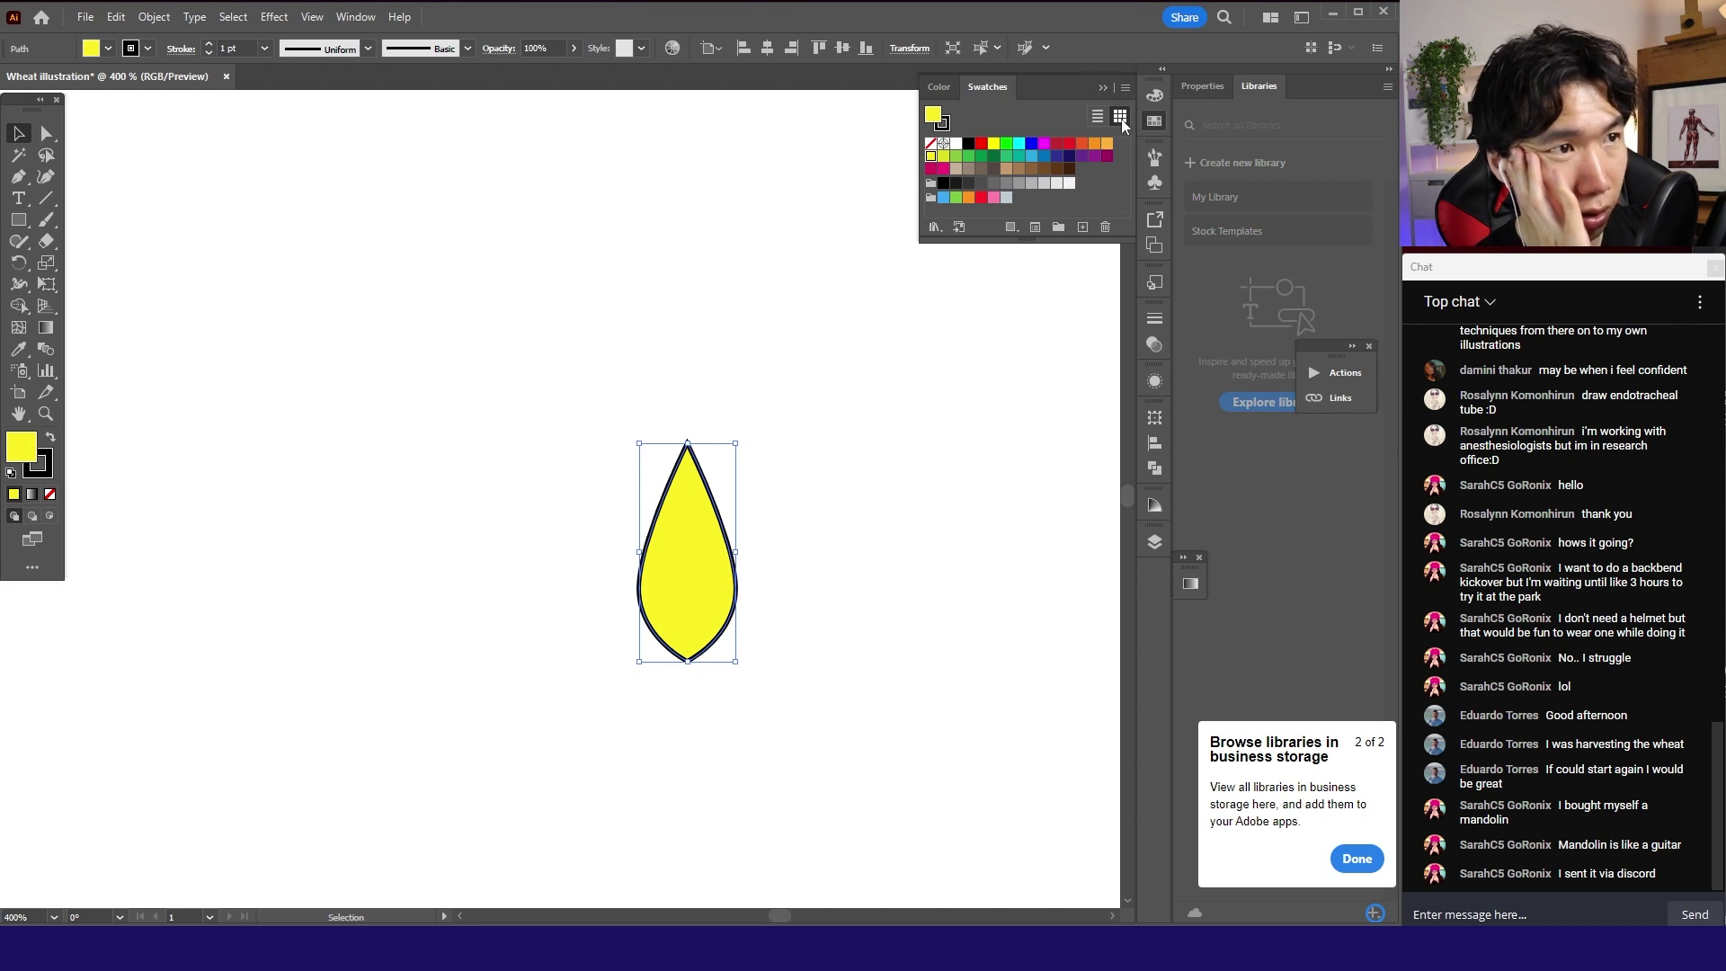
pyautogui.click(1153, 504)
pyautogui.click(1065, 570)
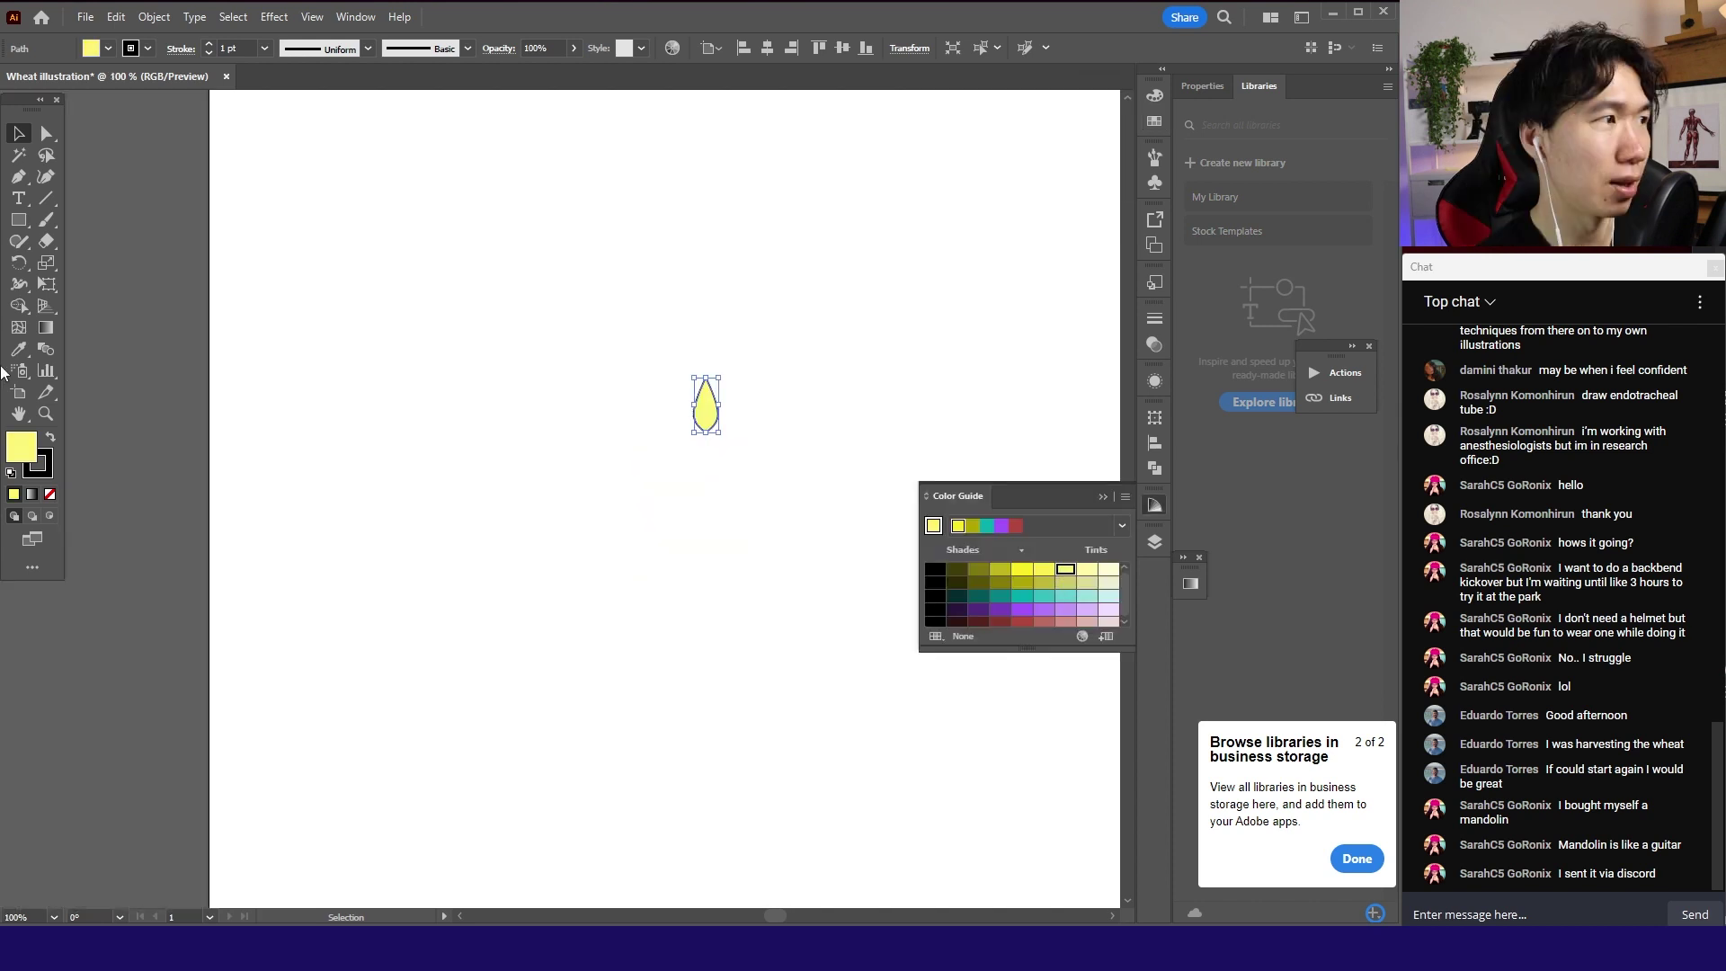
# - Apply a radial gradient from white to yellow to the grain and shift the gradient's centre toward its wide lower part
pyautogui.doubleClick(45, 327)
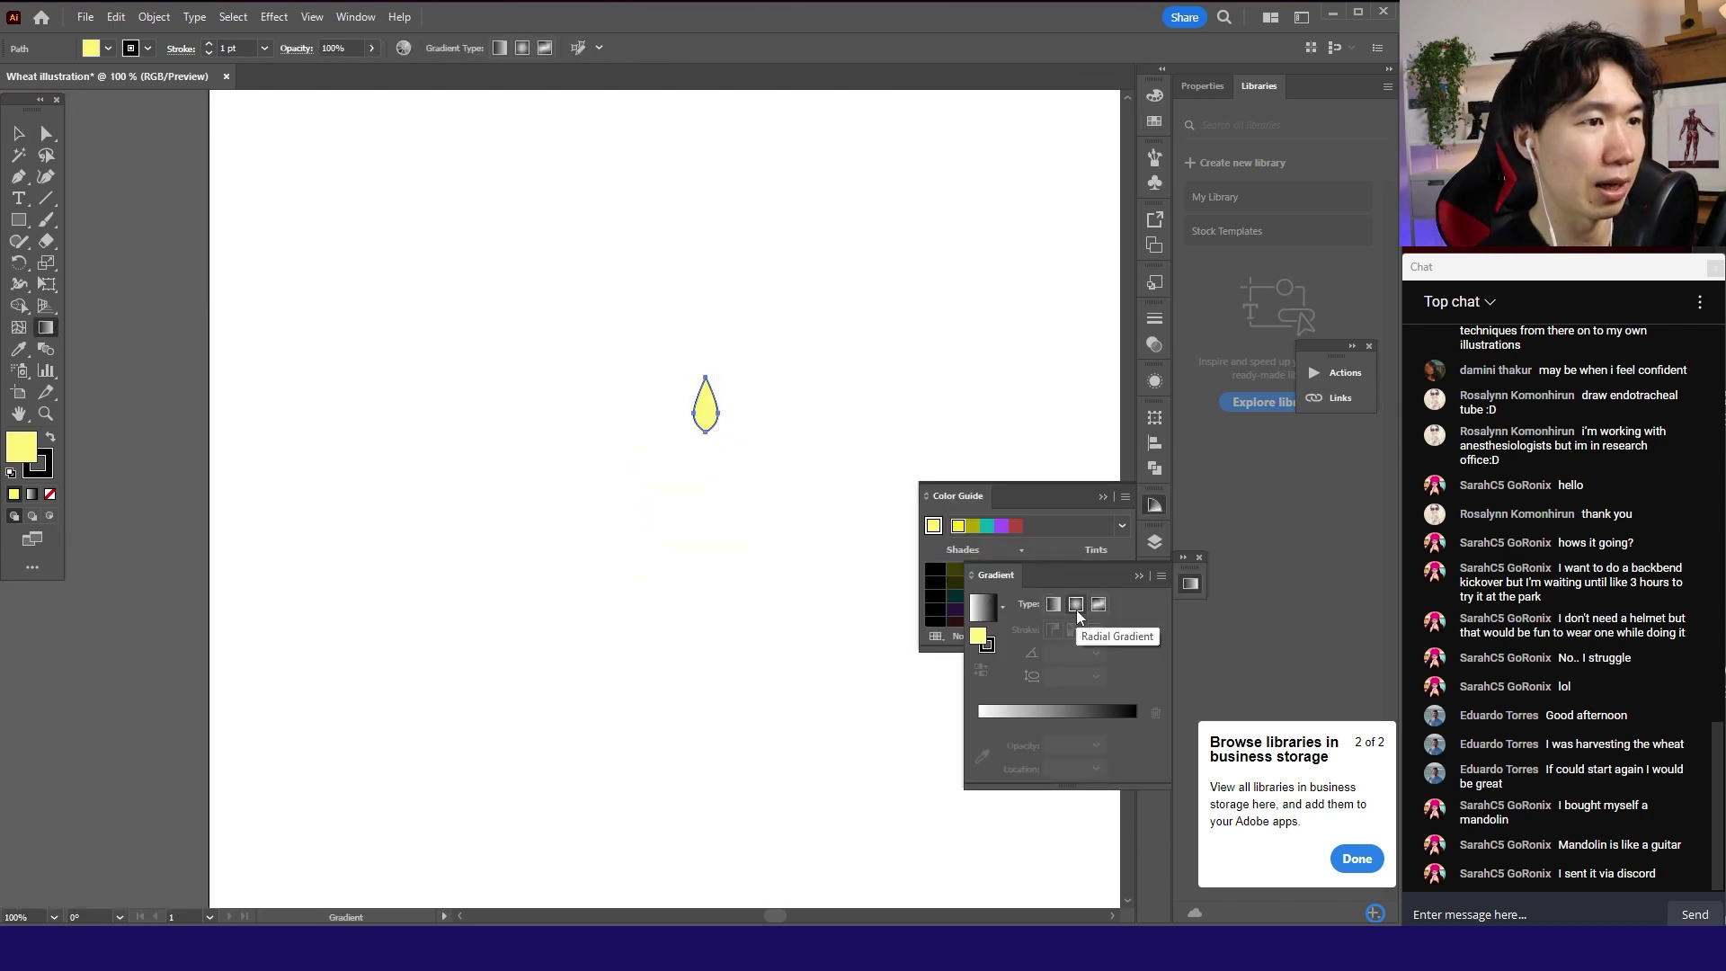
pyautogui.click(1076, 605)
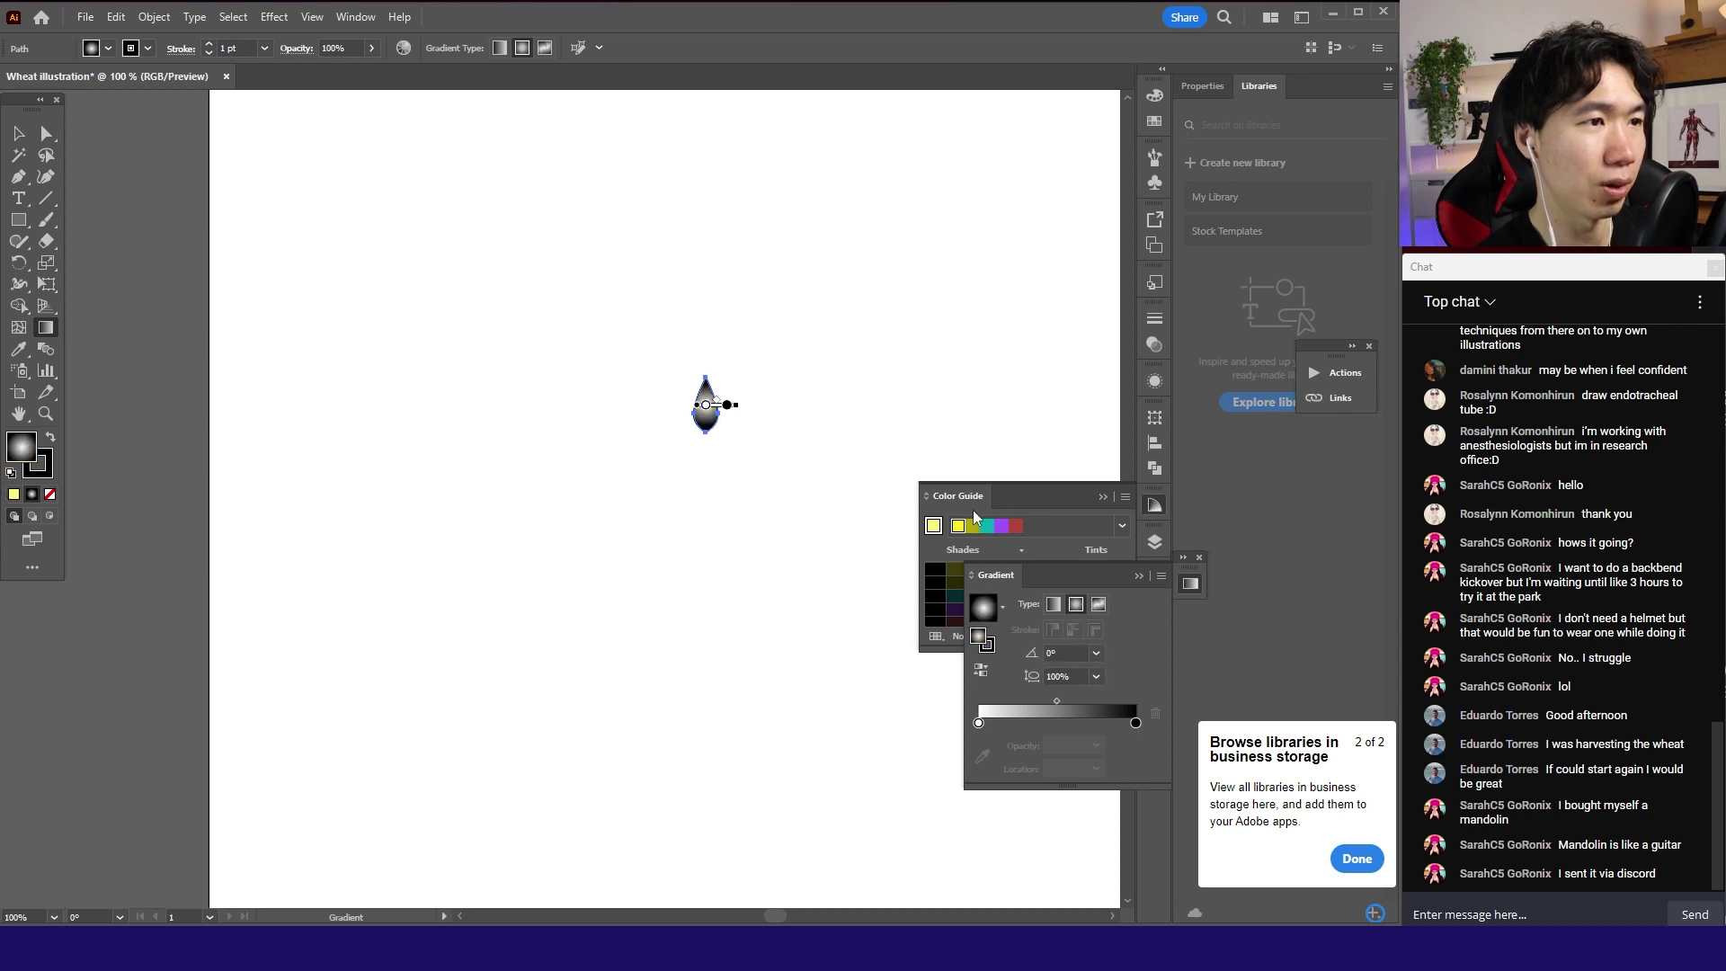
pyautogui.click(1012, 493)
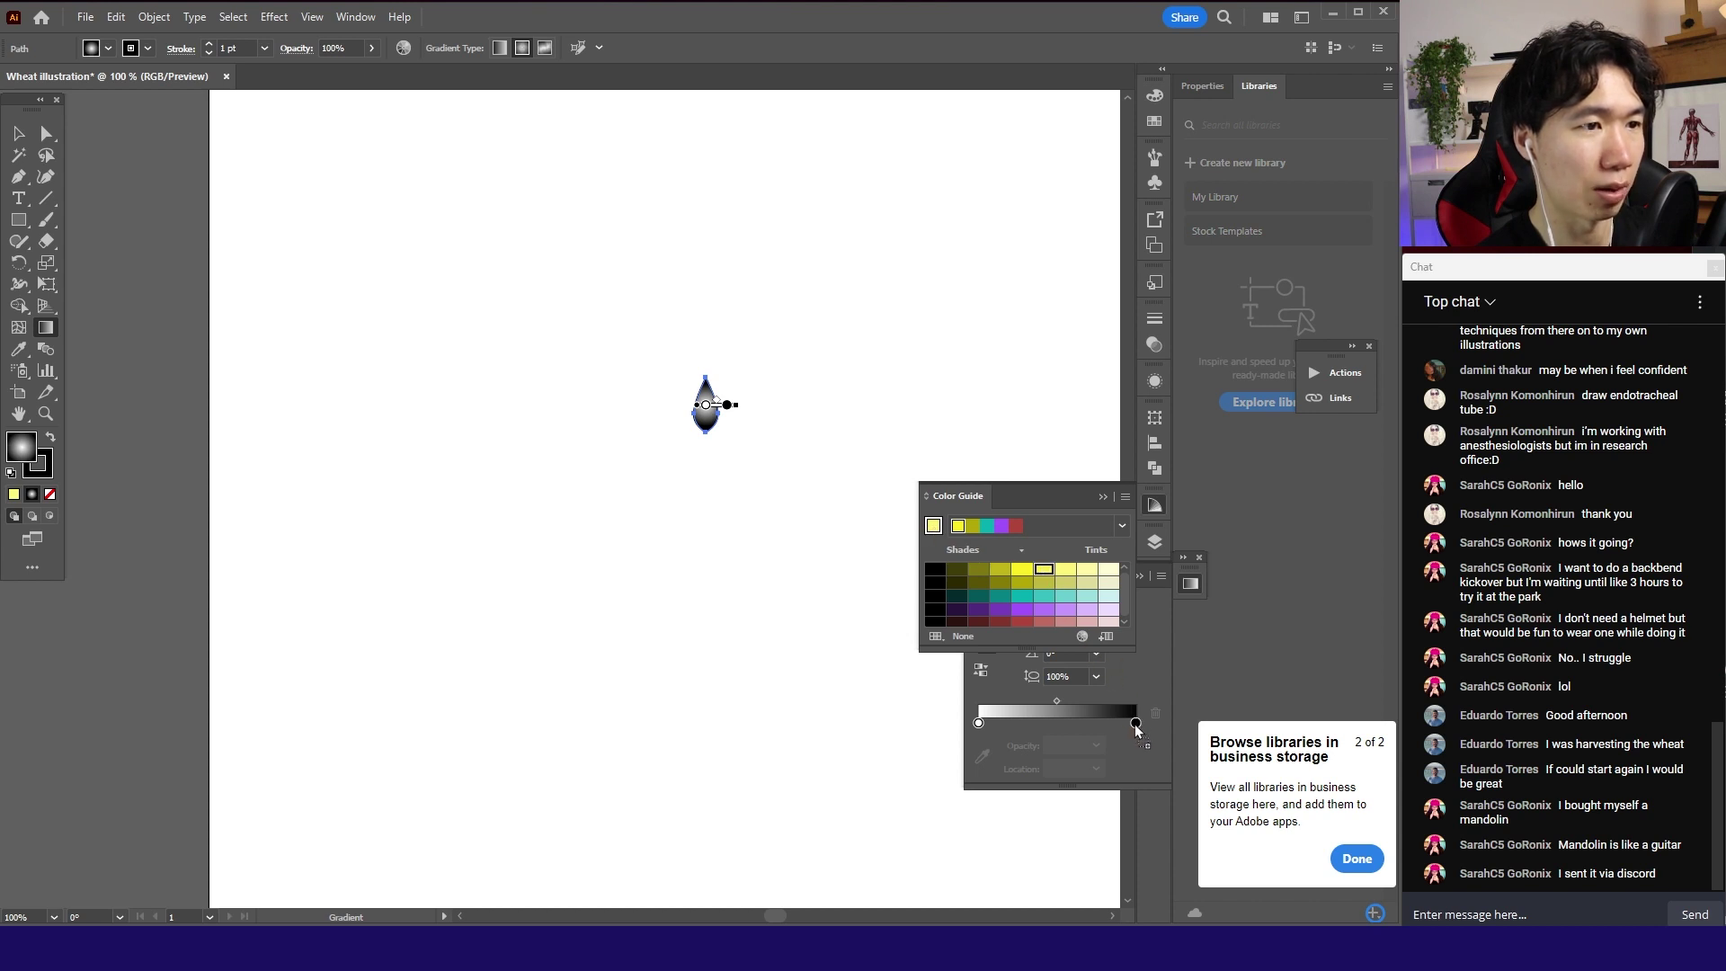
pyautogui.moveTo(1134, 725); pyautogui.dragTo(1135, 723)
pyautogui.click(1145, 703)
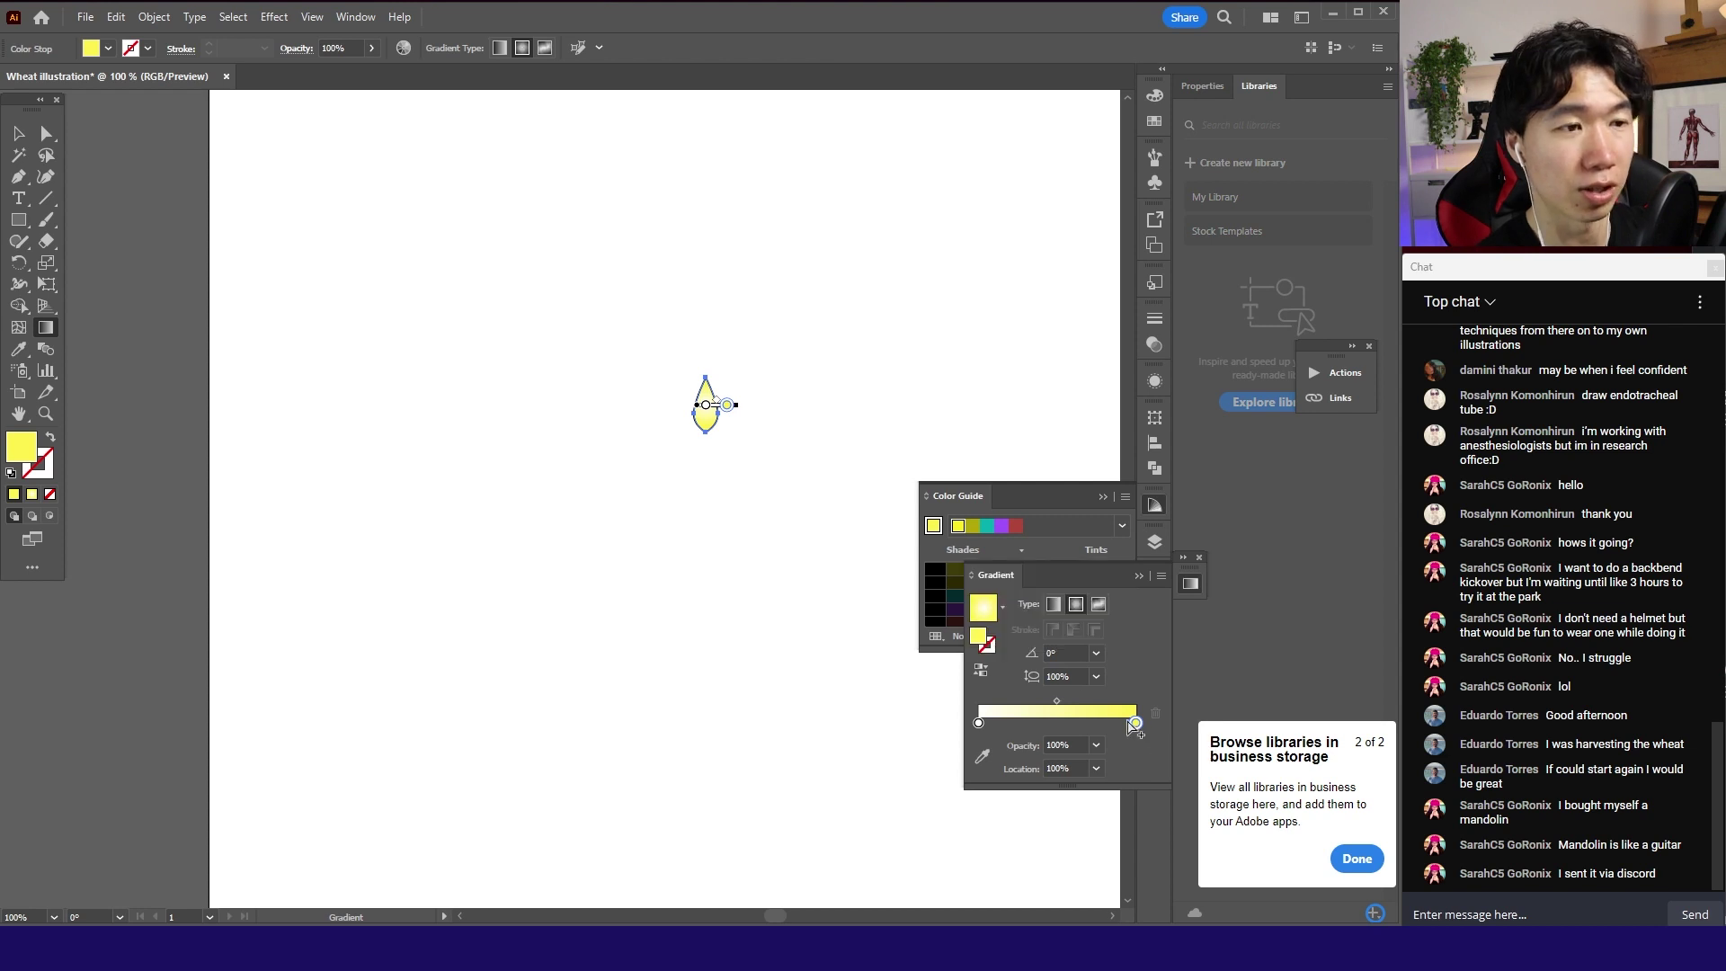
pyautogui.scroll(4, 719, 406)
pyautogui.moveTo(666, 411); pyautogui.dragTo(671, 443)
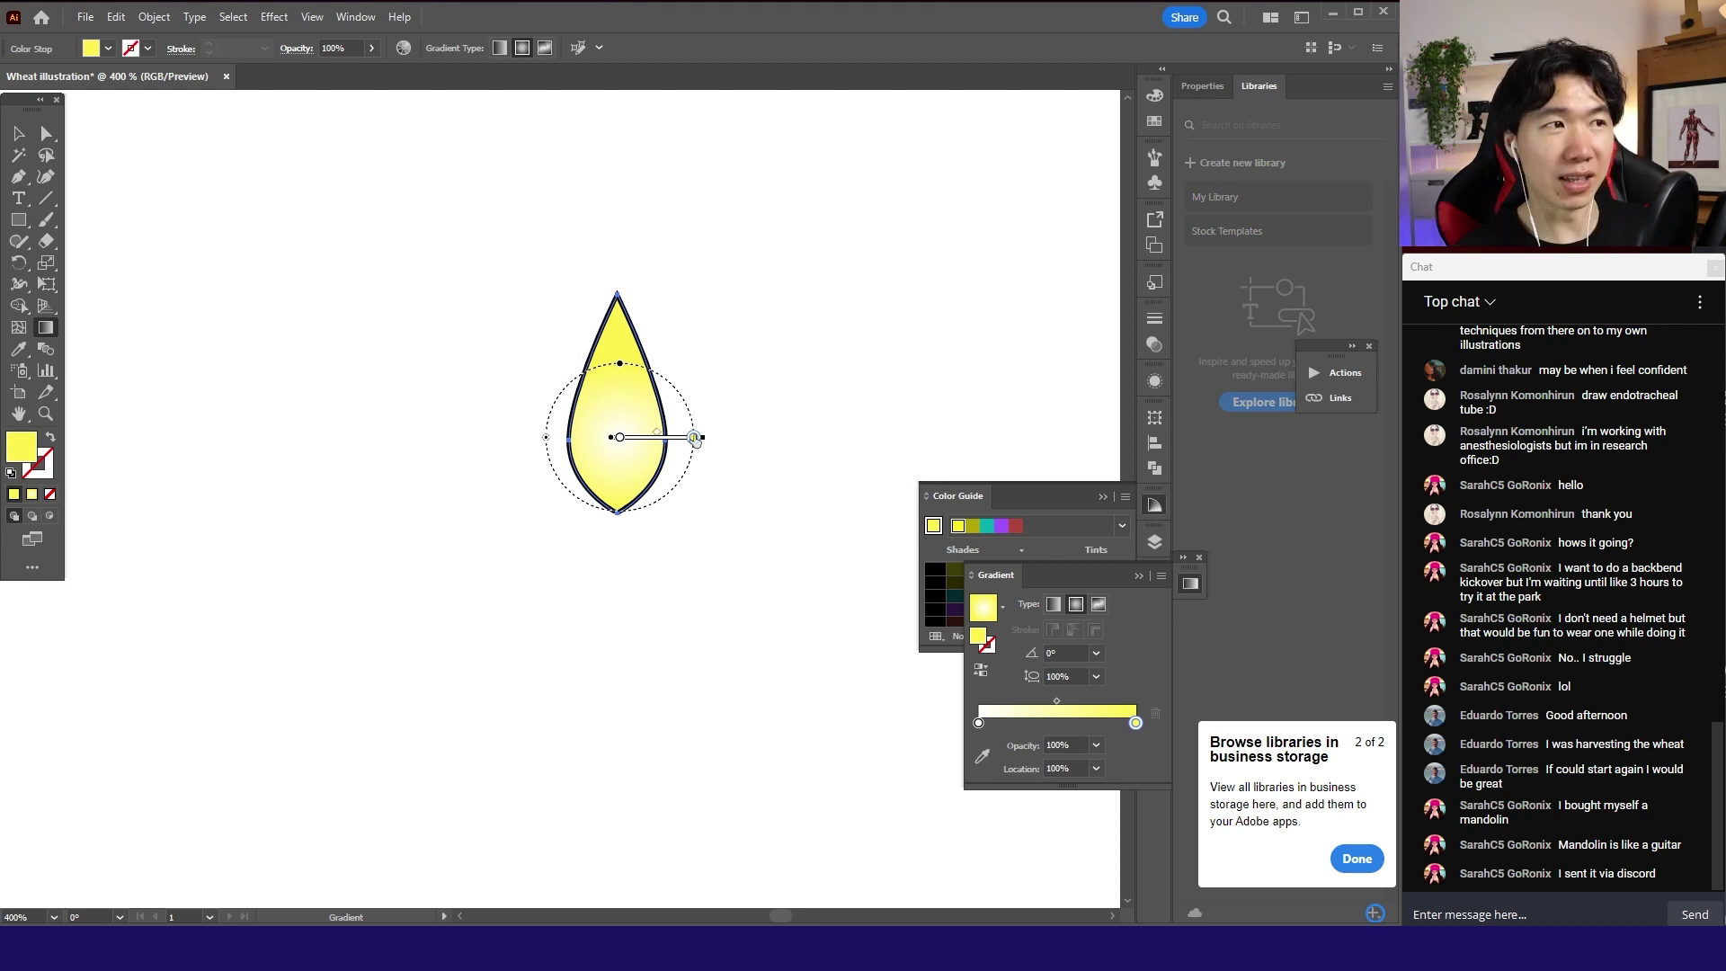
# - Duplicate the grain on both sides and rotate the right copy by 30° and the left copy by -30°
pyautogui.hotkey('ctrl', '1')
pyautogui.press('v')
pyautogui.moveTo(558, 404); pyautogui.dragTo(600, 402)
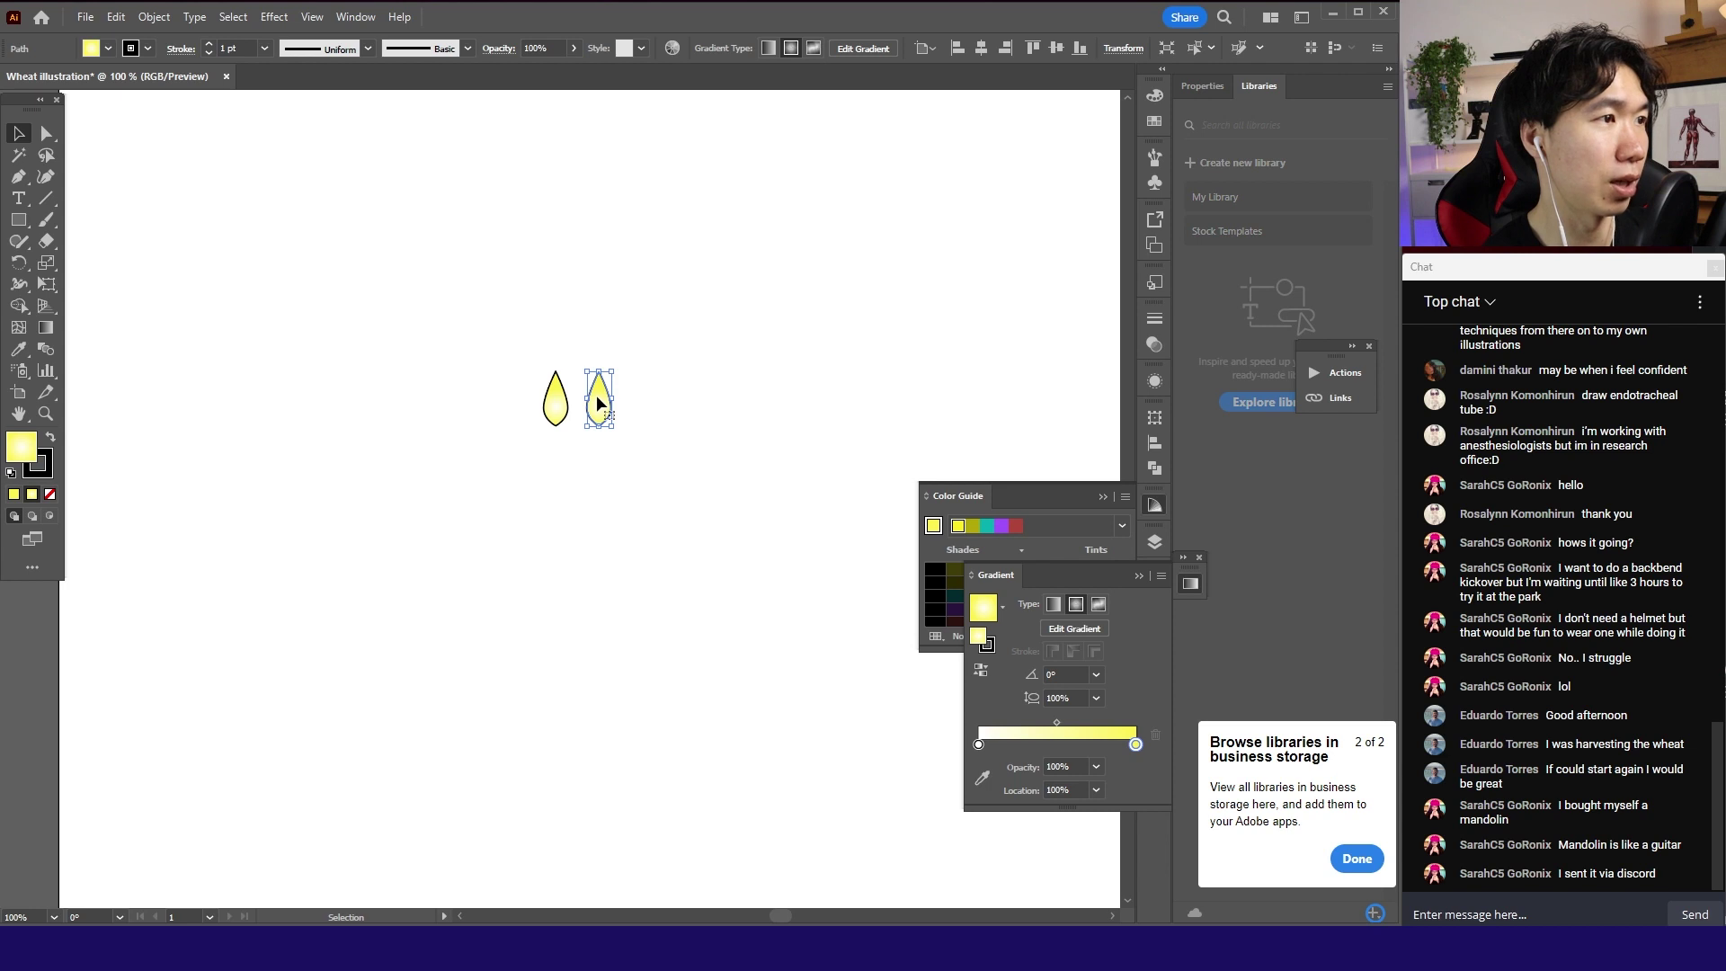
pyautogui.doubleClick(19, 263)
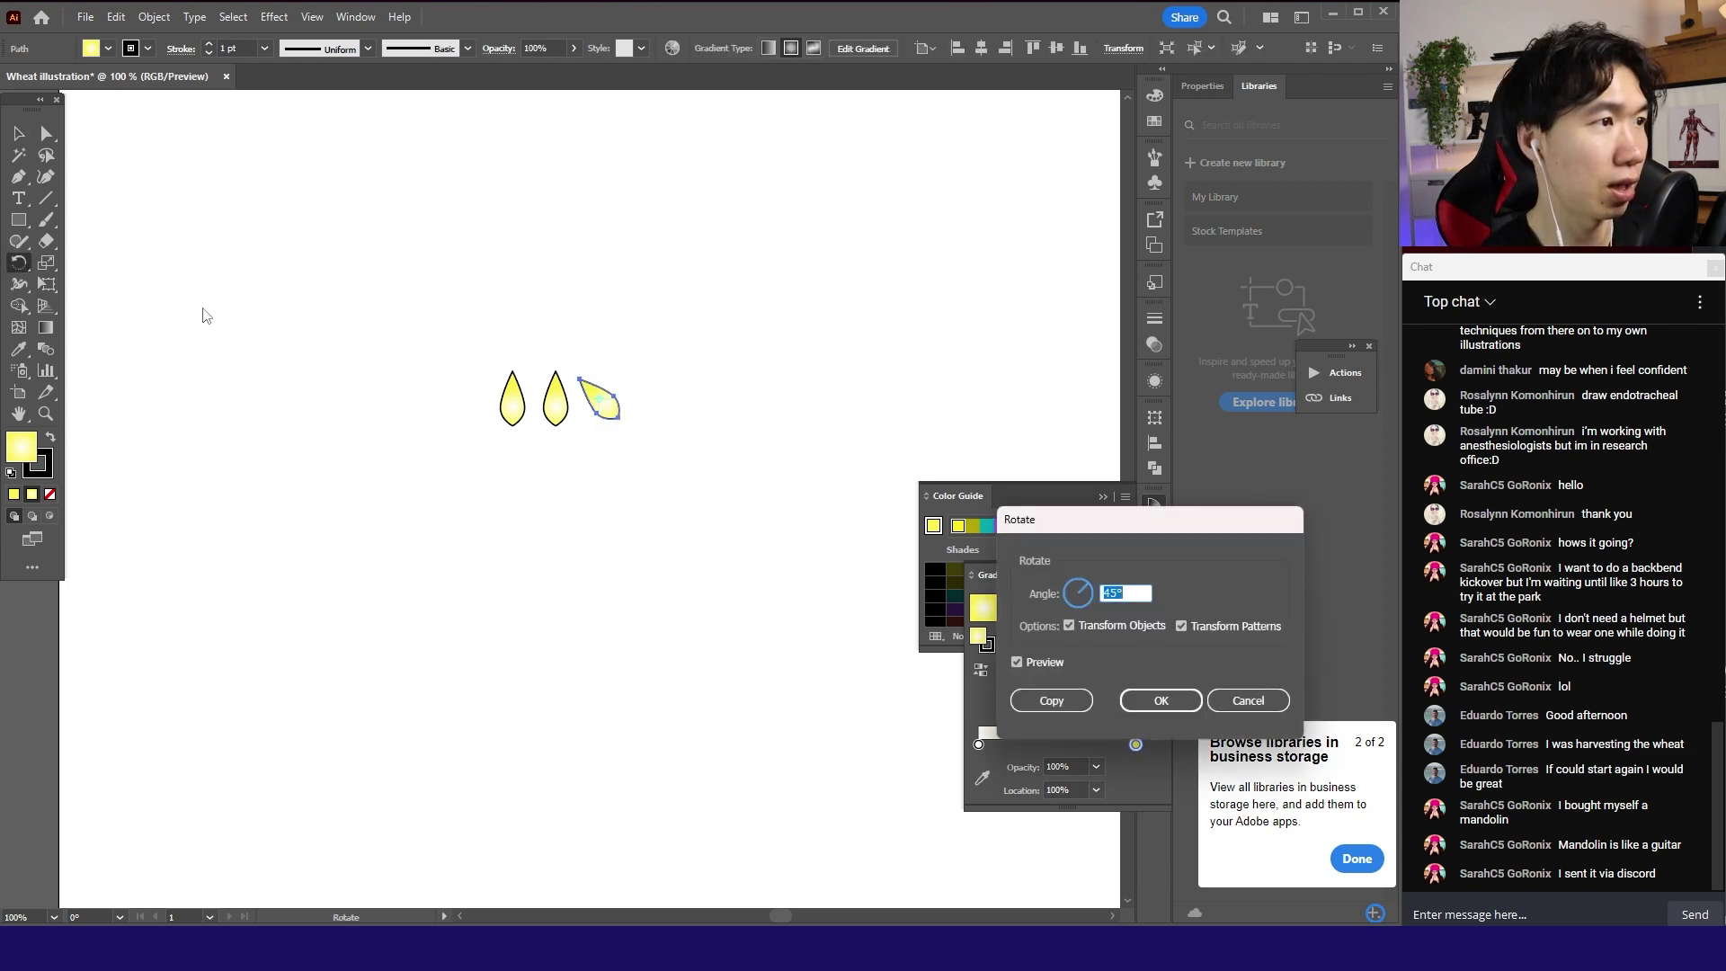
pyautogui.write('30')
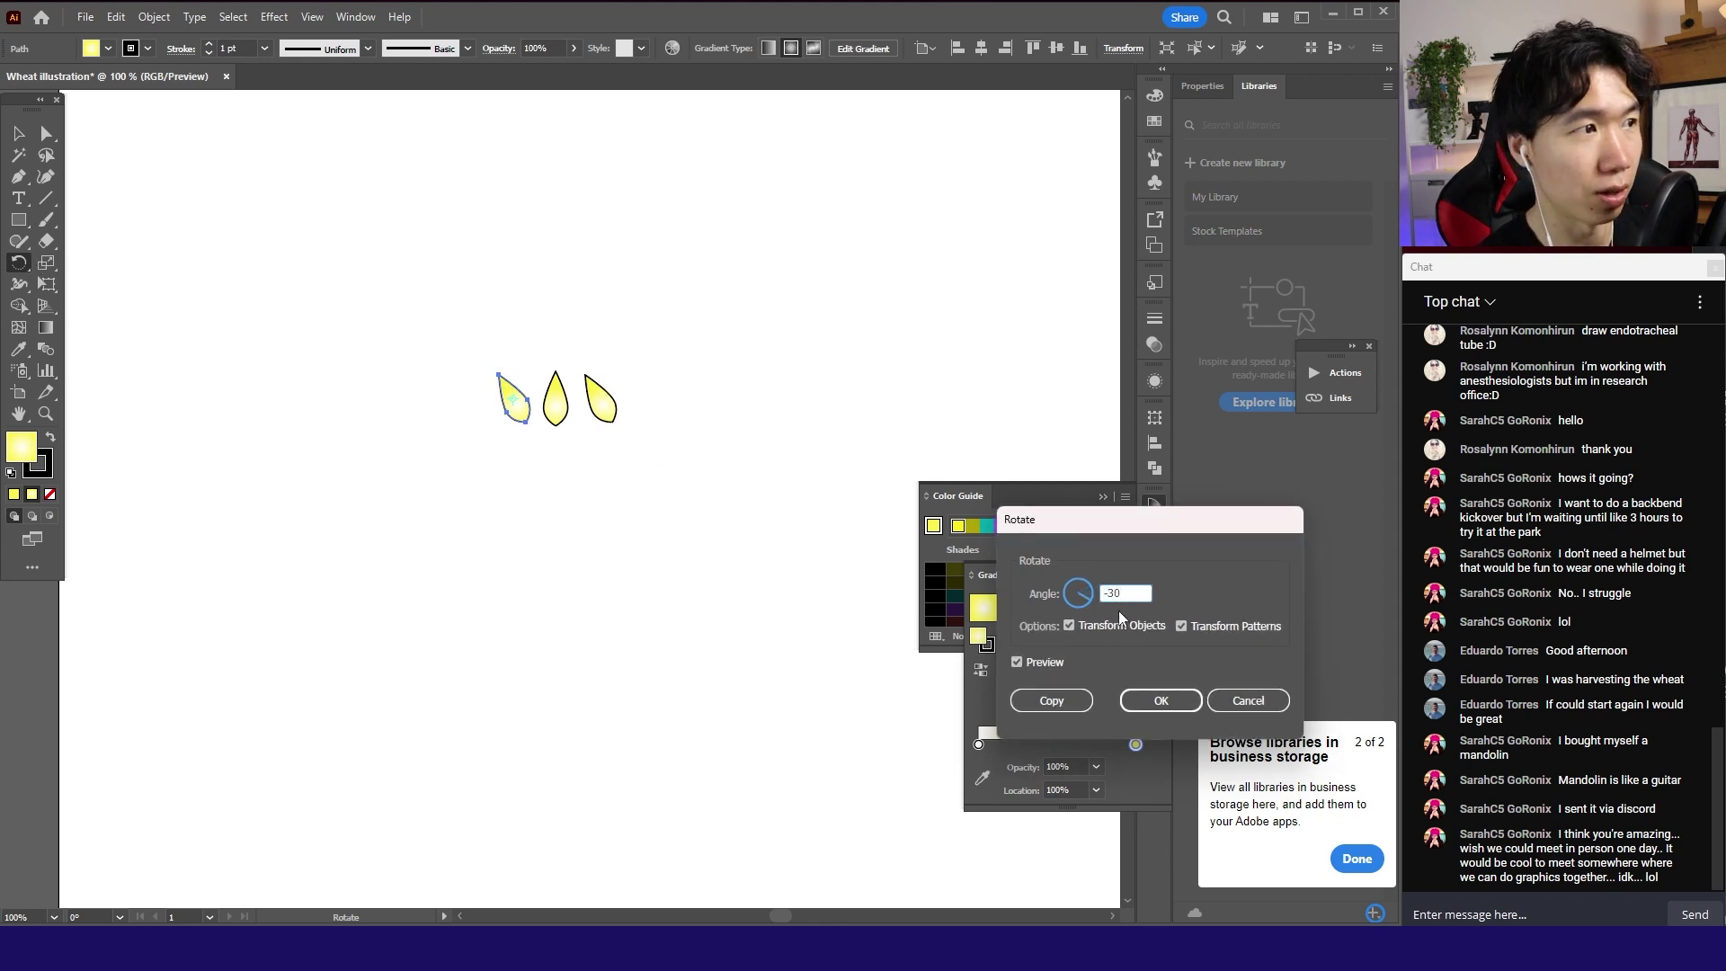
pyautogui.write('-30')
pyautogui.press('Return')
# - Swap the rotated grains so they lean outward and move them in close on both sides of the upright grain
pyautogui.click(18, 133)
pyautogui.moveTo(508, 393); pyautogui.dragTo(656, 393)
pyautogui.moveTo(557, 416); pyautogui.dragTo(631, 416)
pyautogui.click(647, 354)
pyautogui.keyDown('alt'); pyautogui.scroll(4, 647, 353); pyautogui.keyUp('alt')
pyautogui.moveTo(684, 516); pyautogui.dragTo(626, 514)
pyautogui.moveTo(522, 499); pyautogui.dragTo(570, 499)
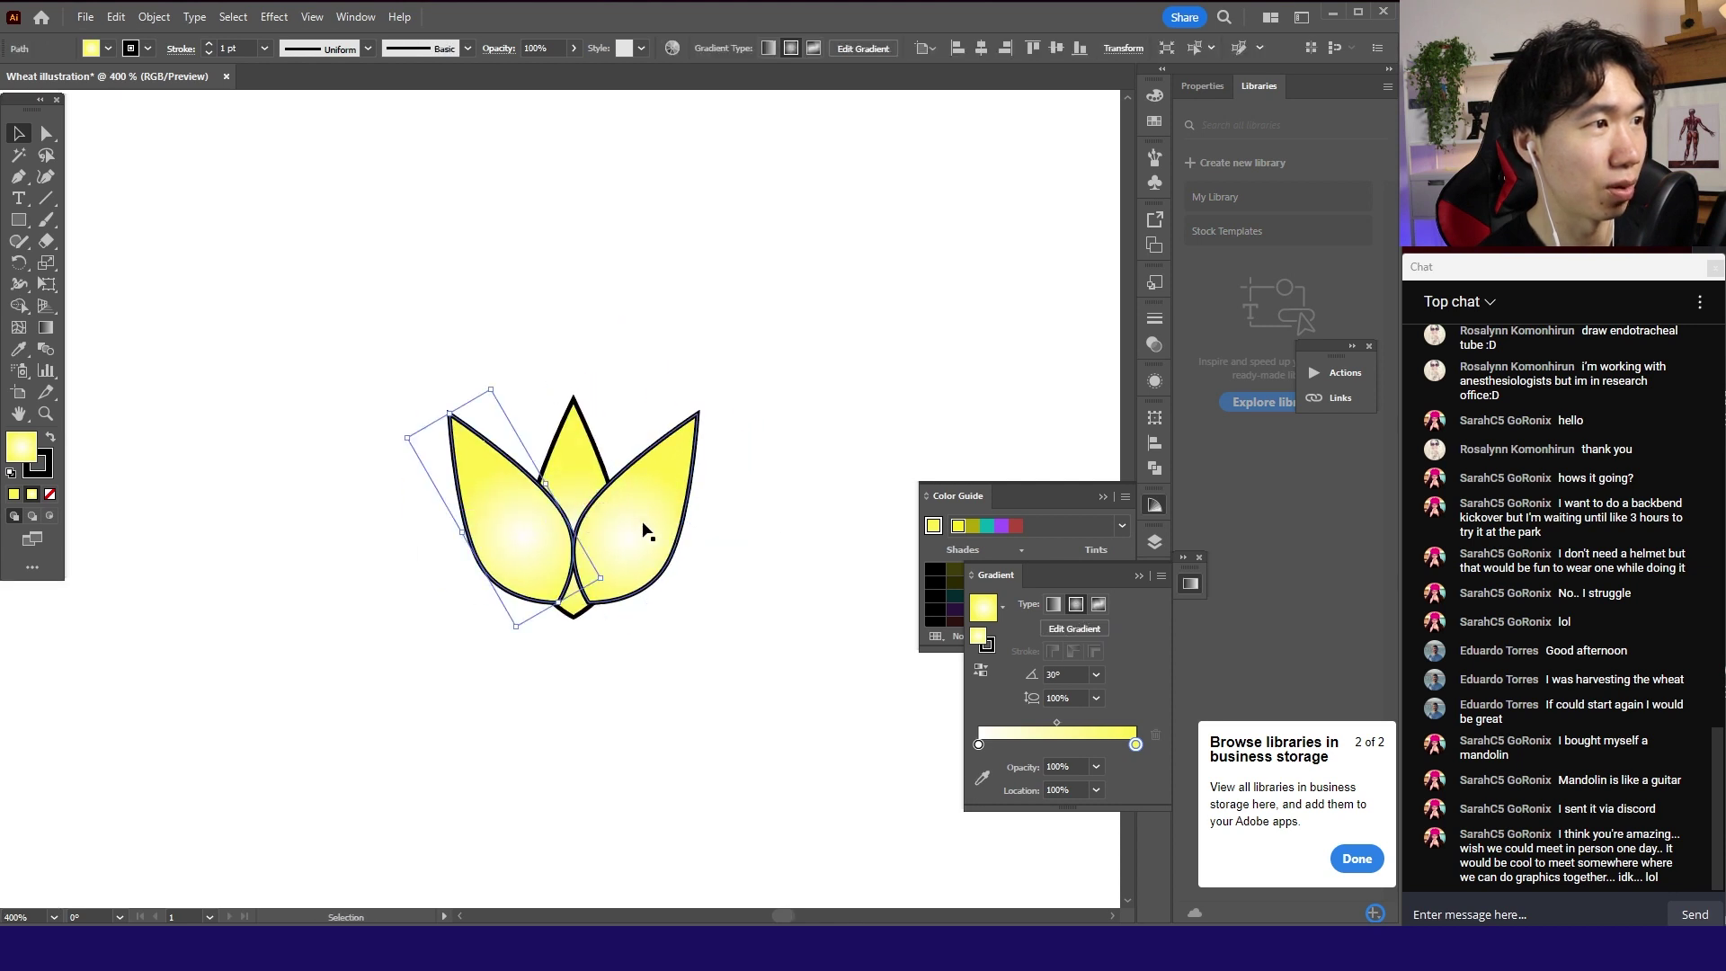
# - Nudge the centre grain slightly upward, in front of the side grains, and group all three grains
pyautogui.click(636, 508)
pyautogui.click(579, 436)
pyautogui.press('Up')
pyautogui.press('Up')
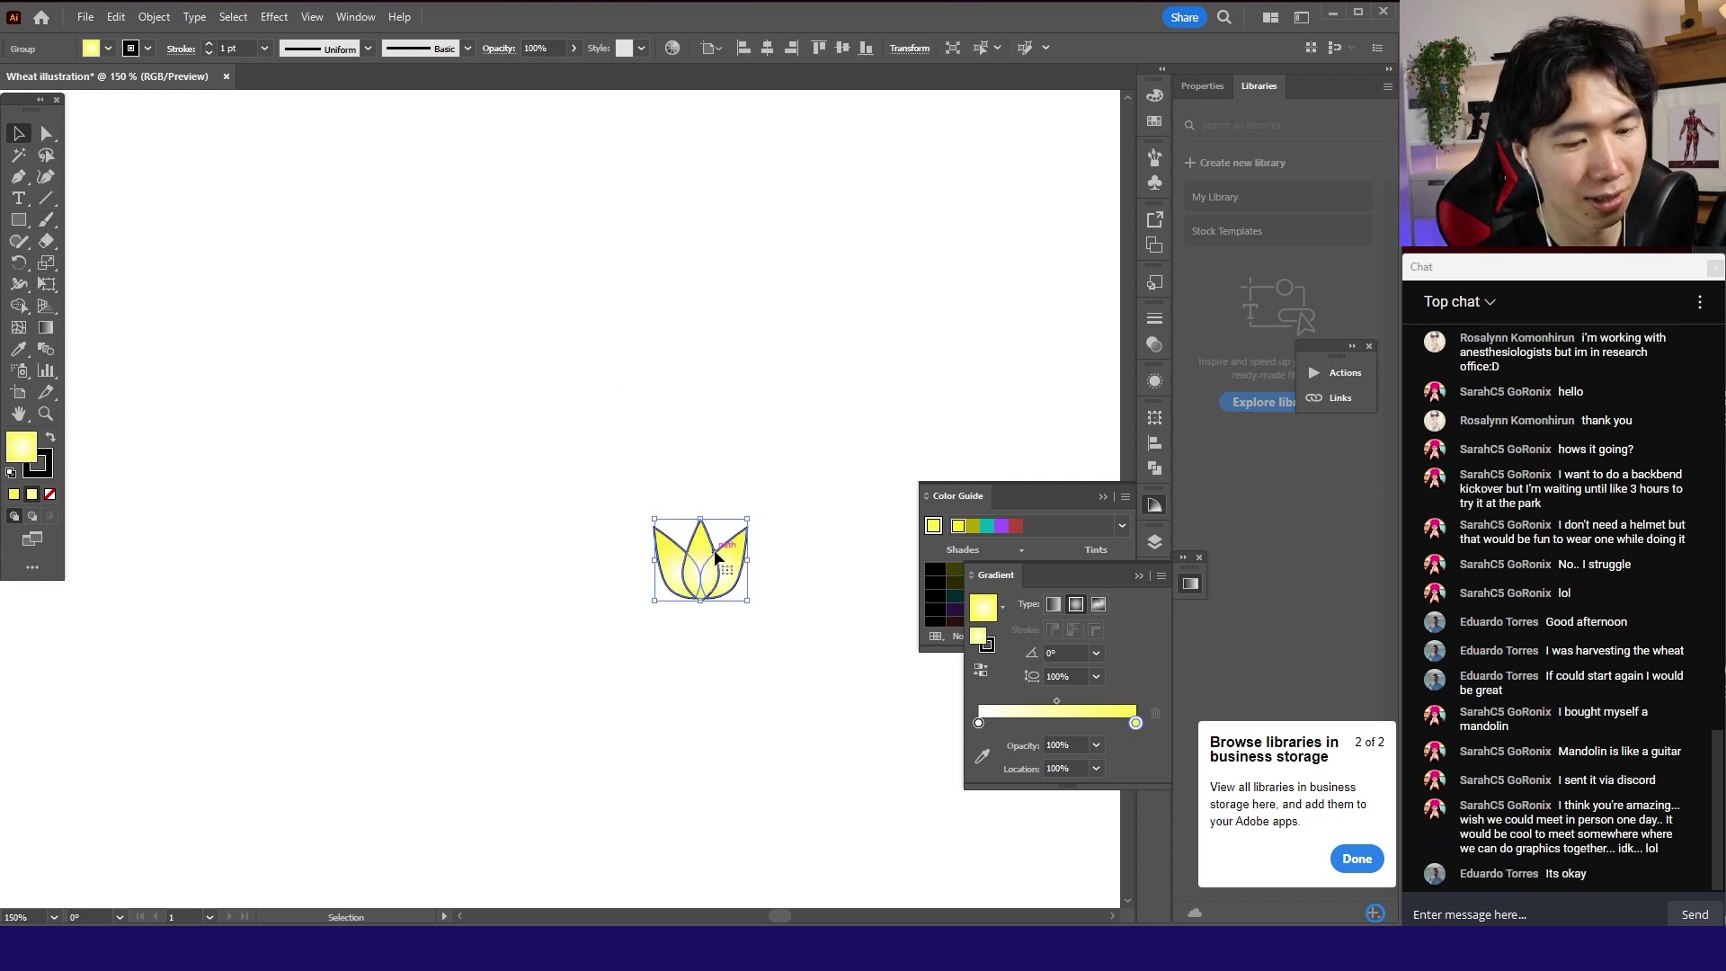
# - Copy the grain group upward repeatedly to stack eight overlapping rows, and cap the ear with a single upright grain
pyautogui.moveTo(716, 557); pyautogui.dragTo(736, 423)
pyautogui.moveTo(624, 512); pyautogui.dragTo(744, 428)
pyautogui.hotkey('ctrl', 'd')
pyautogui.hotkey('ctrl', 'd')
pyautogui.hotkey('ctrl', 'd')
pyautogui.hotkey('ctrl', 'd')
pyautogui.scroll(-3, 722, 602)
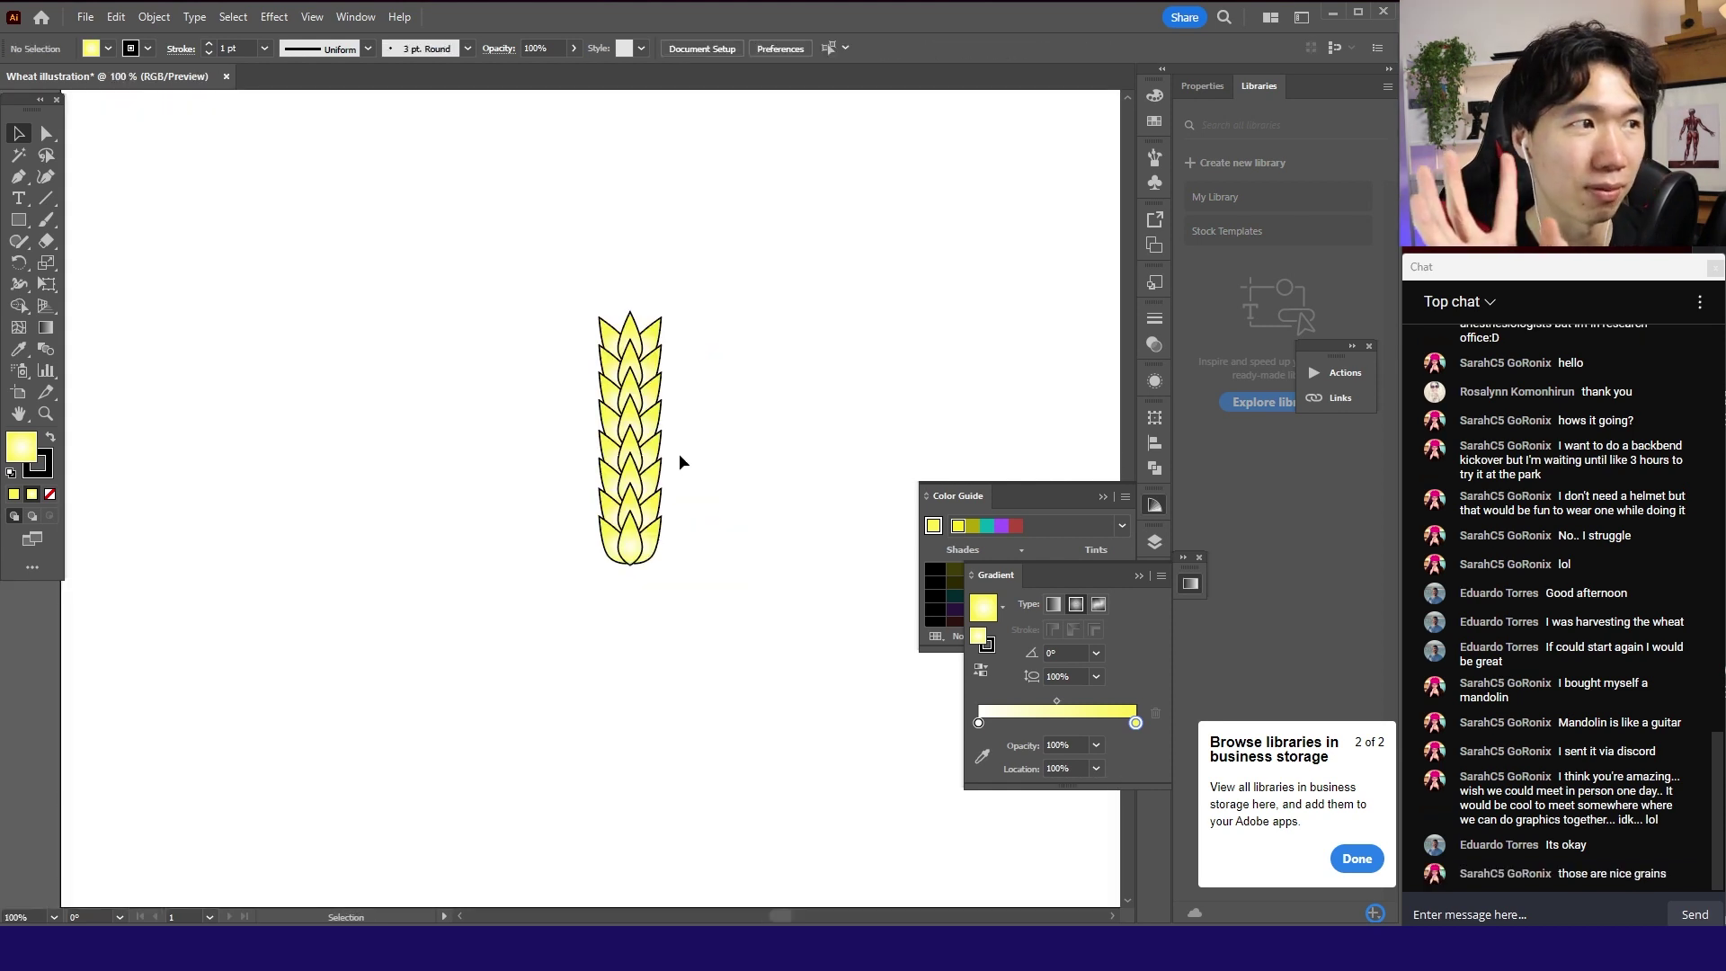
pyautogui.moveTo(638, 341); pyautogui.dragTo(636, 312)
# - Set the stroke weight of the entire wheat ear to 0.5 pt and save the document
pyautogui.moveTo(540, 277); pyautogui.dragTo(725, 591)
pyautogui.click(264, 48)
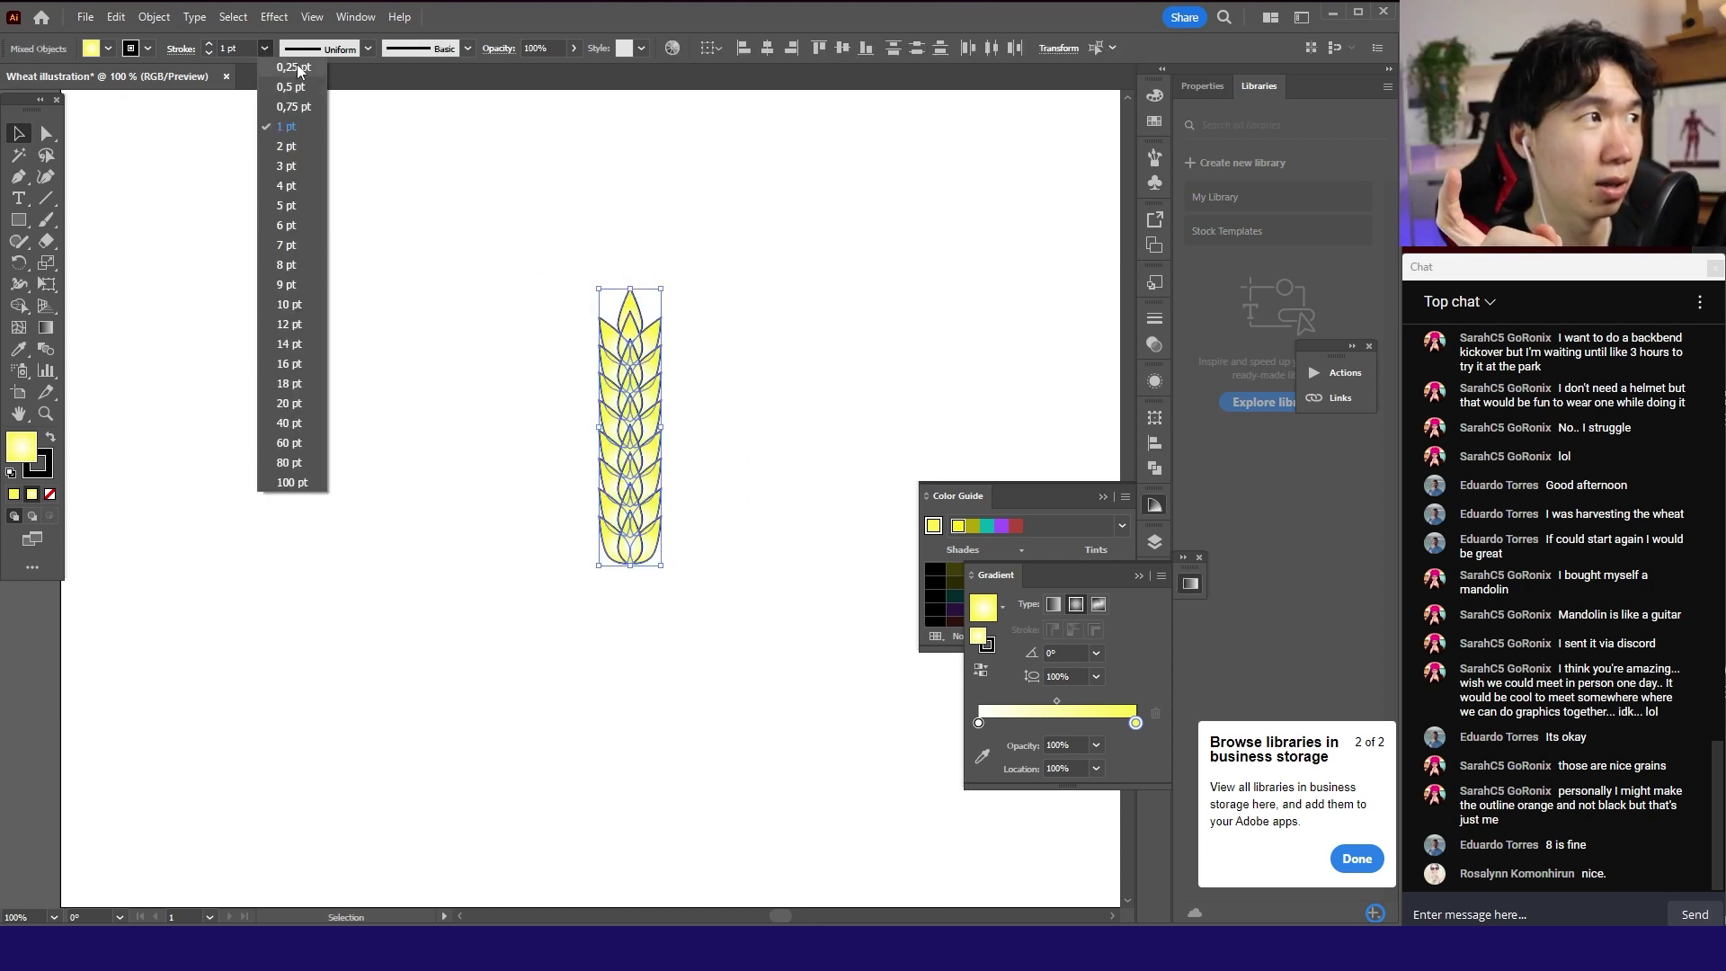
pyautogui.click(290, 87)
pyautogui.click(671, 549)
pyautogui.hotkey('ctrl', 's')
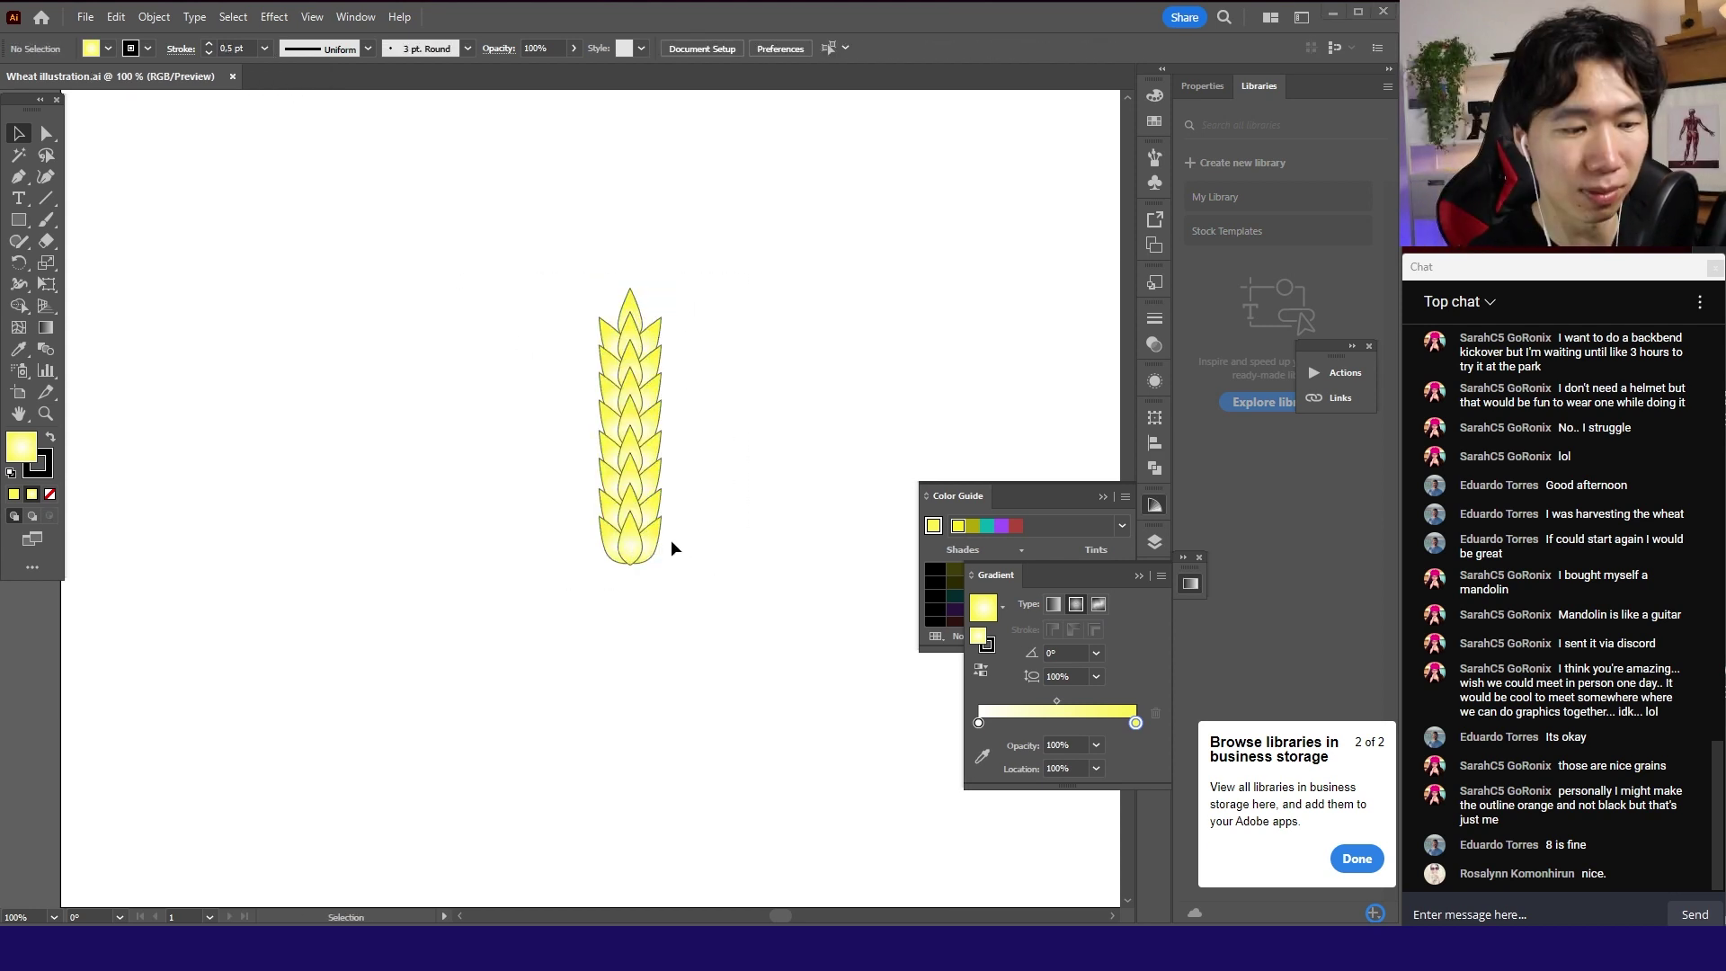
# - Place a smaller copy of the grain group at the base of the ear and ungroup it
pyautogui.scroll(1, 638, 574)
pyautogui.moveTo(618, 524); pyautogui.dragTo(634, 575)
pyautogui.rightClick(633, 576)
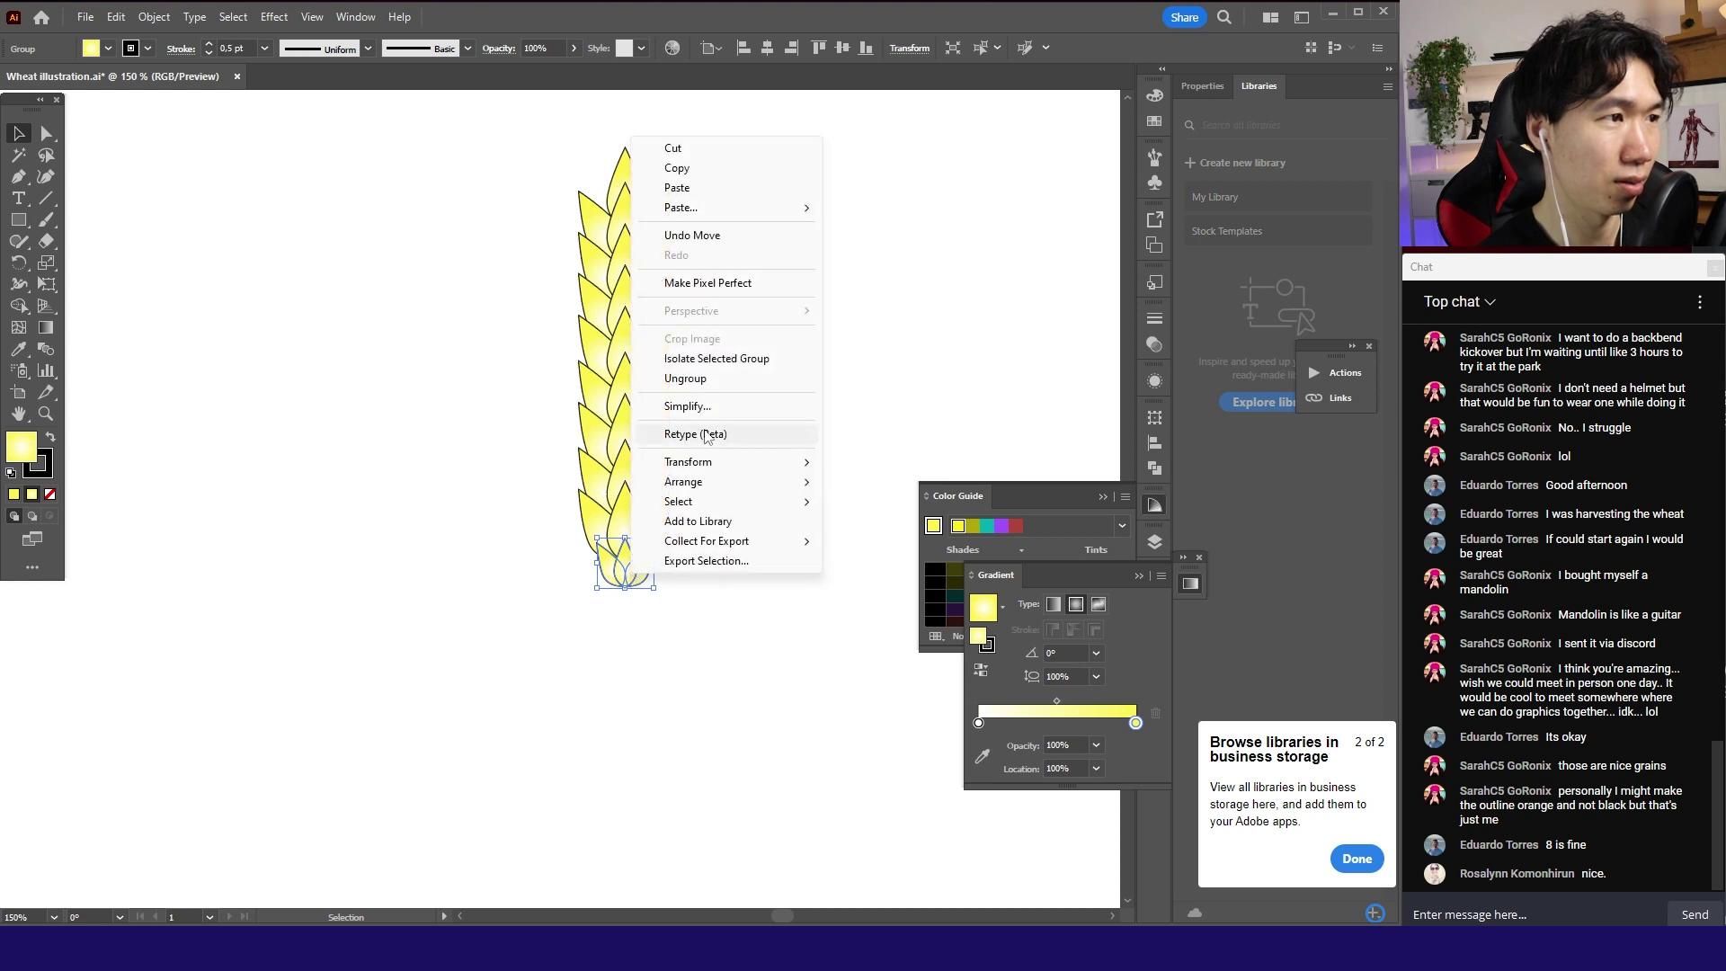
pyautogui.click(710, 377)
# - Angle the two side grains of the ungrouped base row outward to round off the bottom of the ear
pyautogui.click(715, 555)
pyautogui.moveTo(611, 560); pyautogui.dragTo(663, 553)
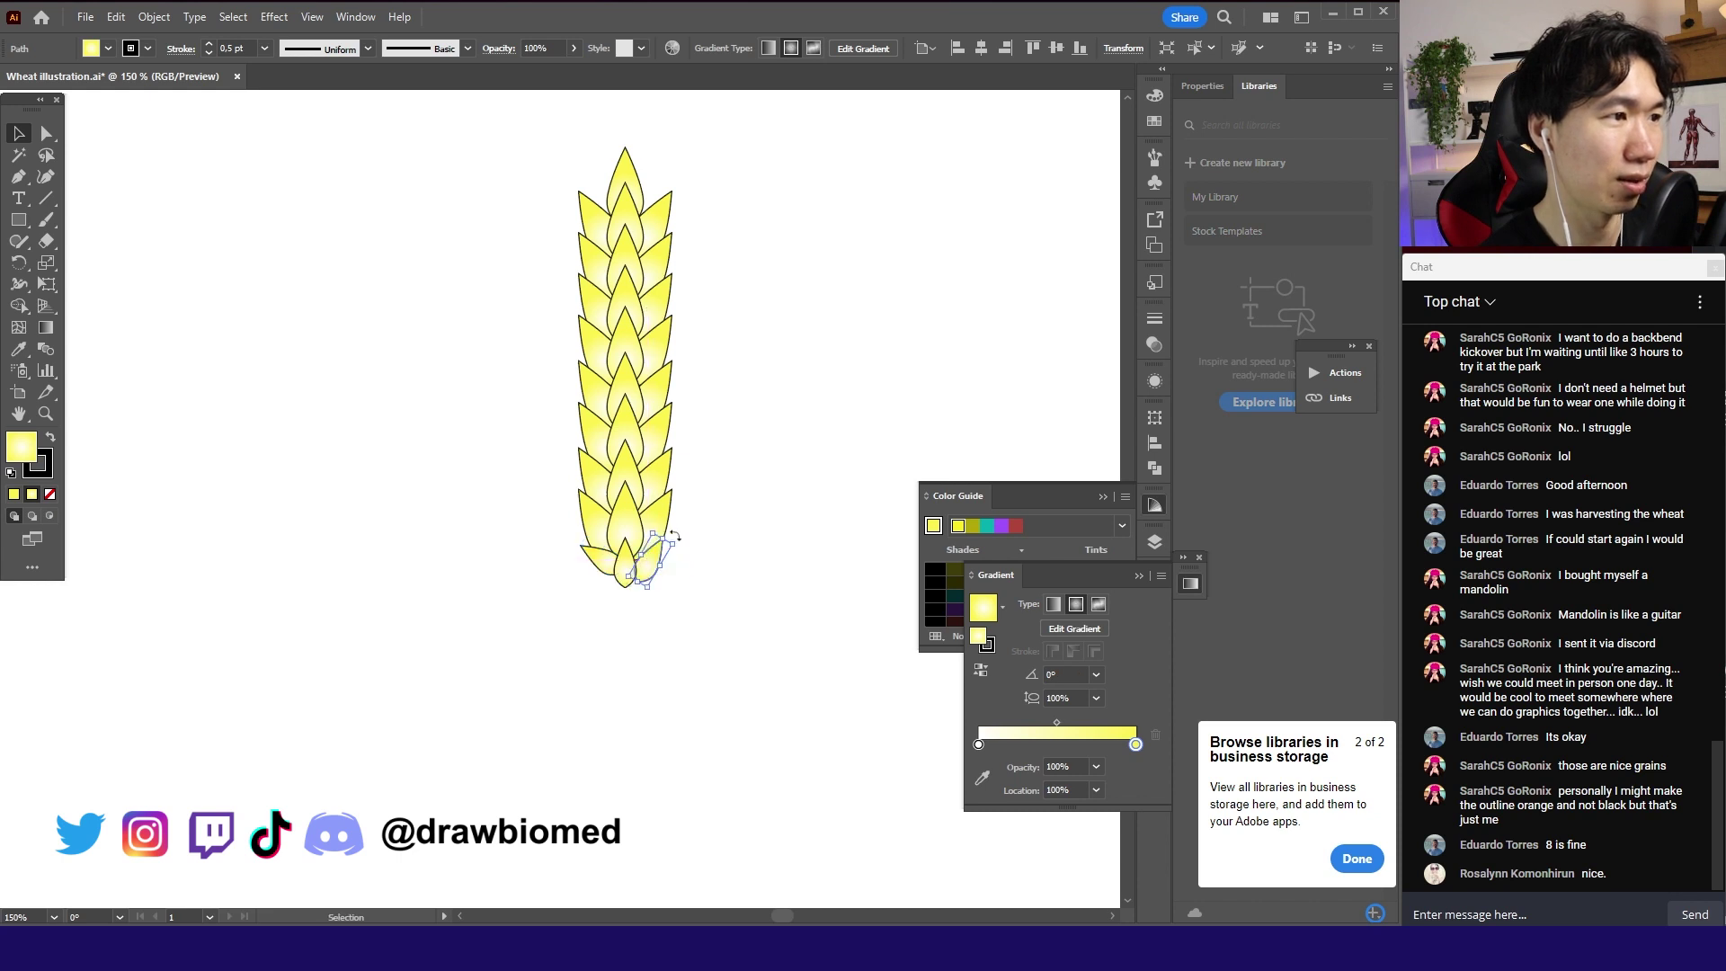
# - Rotate the left and right side grains of the top row inward so they stand more upright around the cap grain
pyautogui.rightClick(577, 181)
pyautogui.press('Escape')
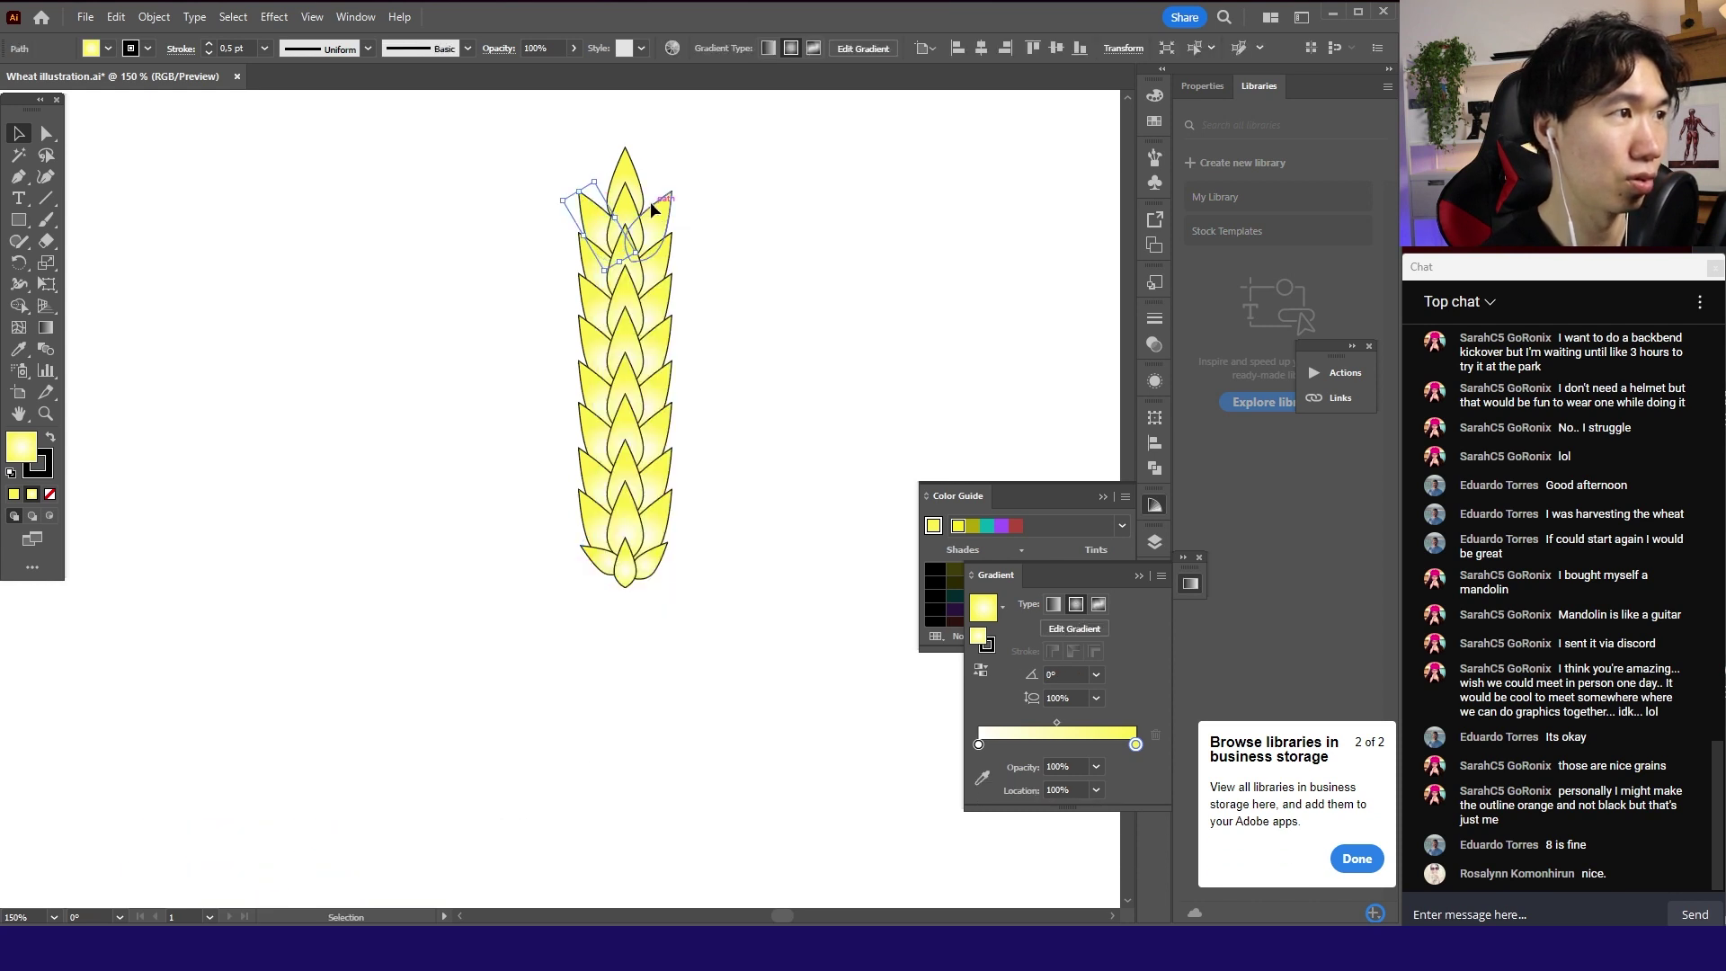
pyautogui.click(654, 209)
pyautogui.moveTo(660, 177); pyautogui.dragTo(679, 177)
# - Adjust the grain rows further down the ear slightly in size and position to make the stacking less uniform
pyautogui.click(550, 406)
pyautogui.moveTo(571, 219); pyautogui.dragTo(540, 382)
pyautogui.click(585, 398)
pyautogui.keyDown('shift'); pyautogui.click(604, 415); pyautogui.keyUp('shift')
pyautogui.hotkey('ctrl', 'z')
pyautogui.keyDown('shift'); pyautogui.click(531, 405); pyautogui.keyUp('shift')
pyautogui.moveTo(613, 351); pyautogui.dragTo(608, 357)
pyautogui.moveTo(469, 469); pyautogui.dragTo(569, 408)
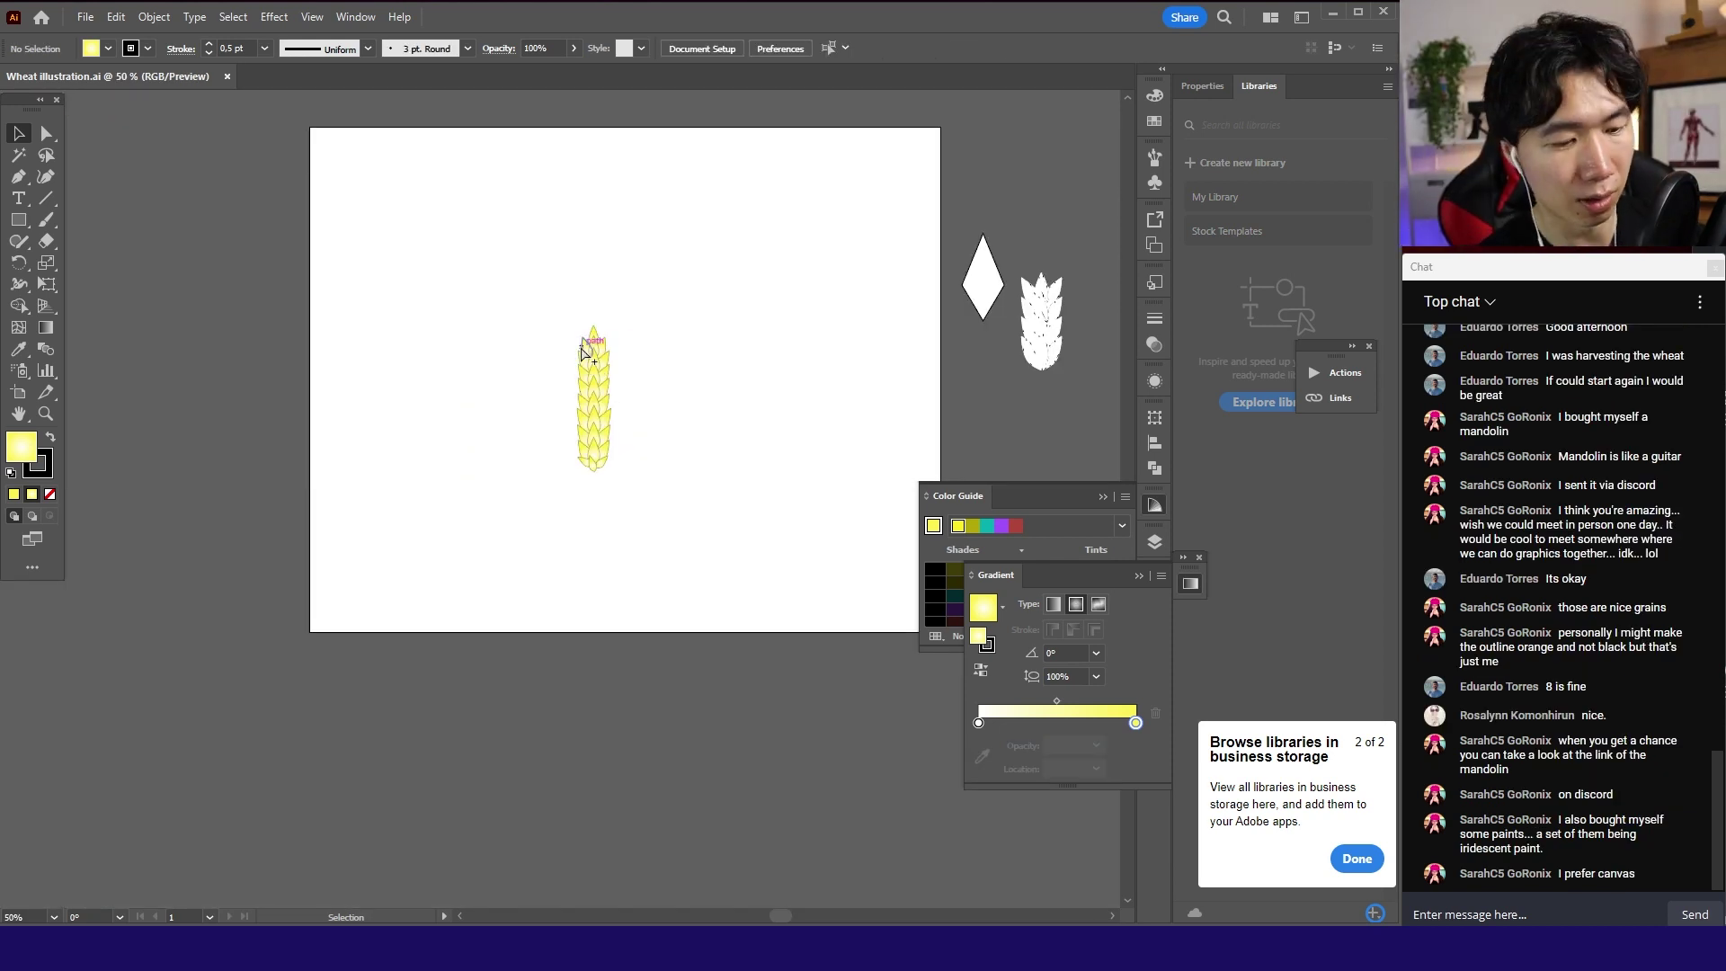
# - Draw a long, slightly curved awn with the Pen tool, rising from the tip of the top row's right grain
pyautogui.scroll(3, 580, 350)
pyautogui.moveTo(642, 322); pyautogui.dragTo(566, 526)
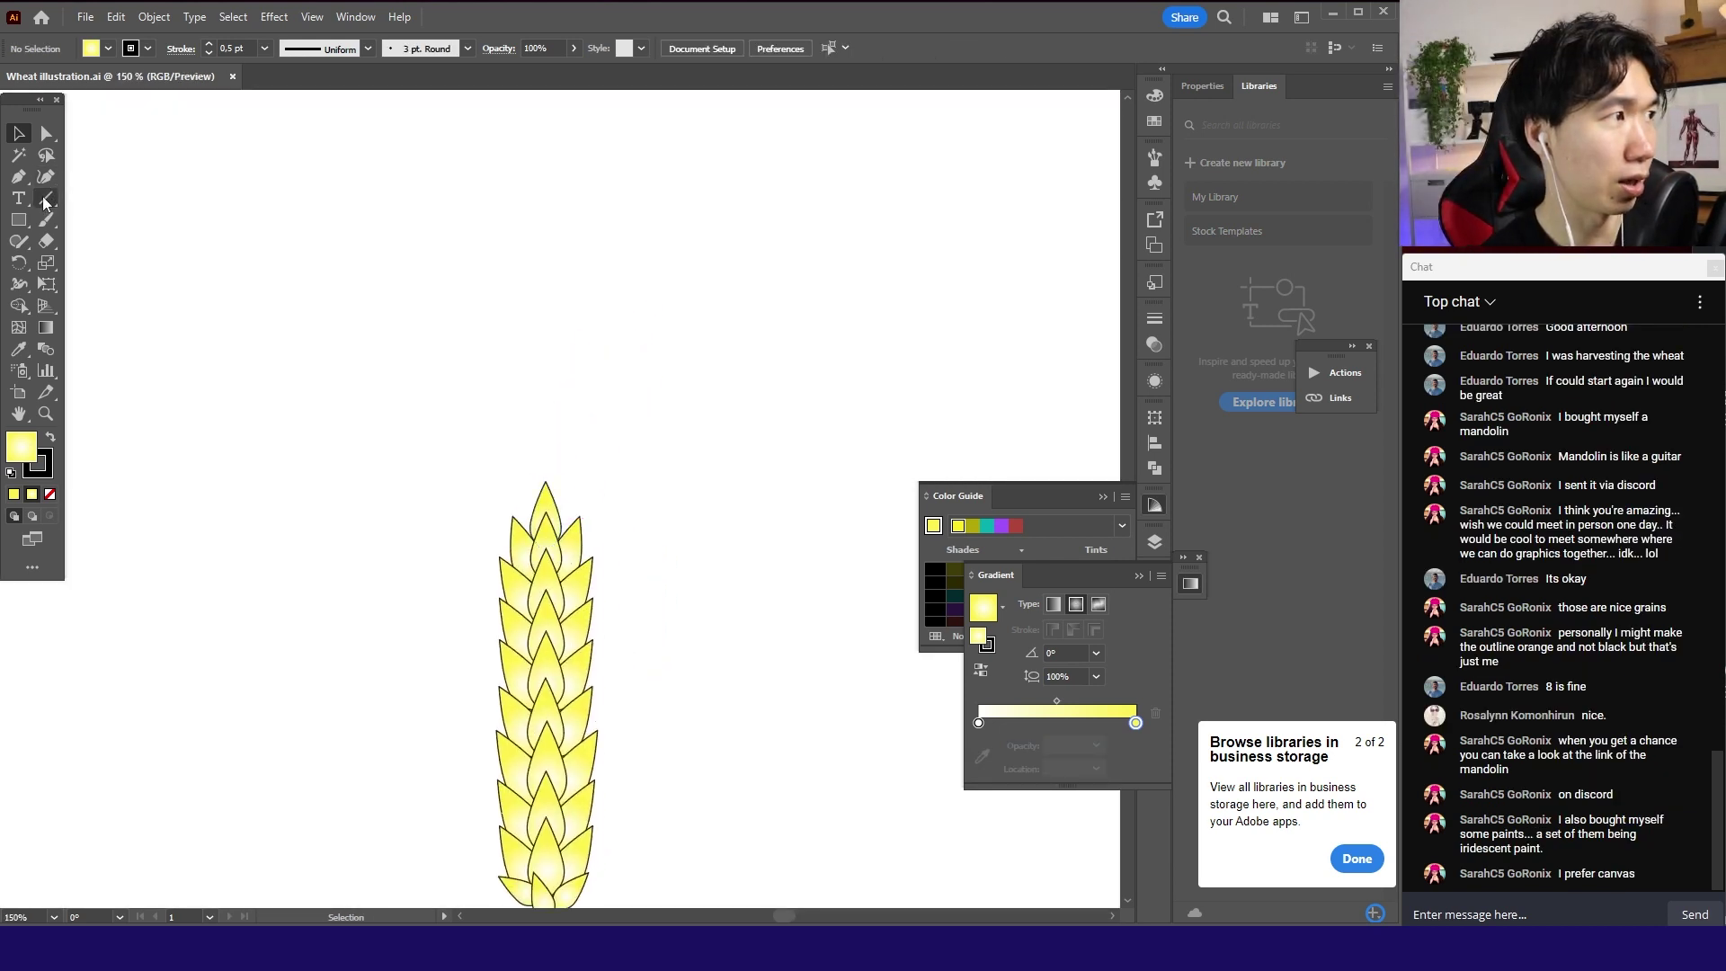
pyautogui.click(18, 177)
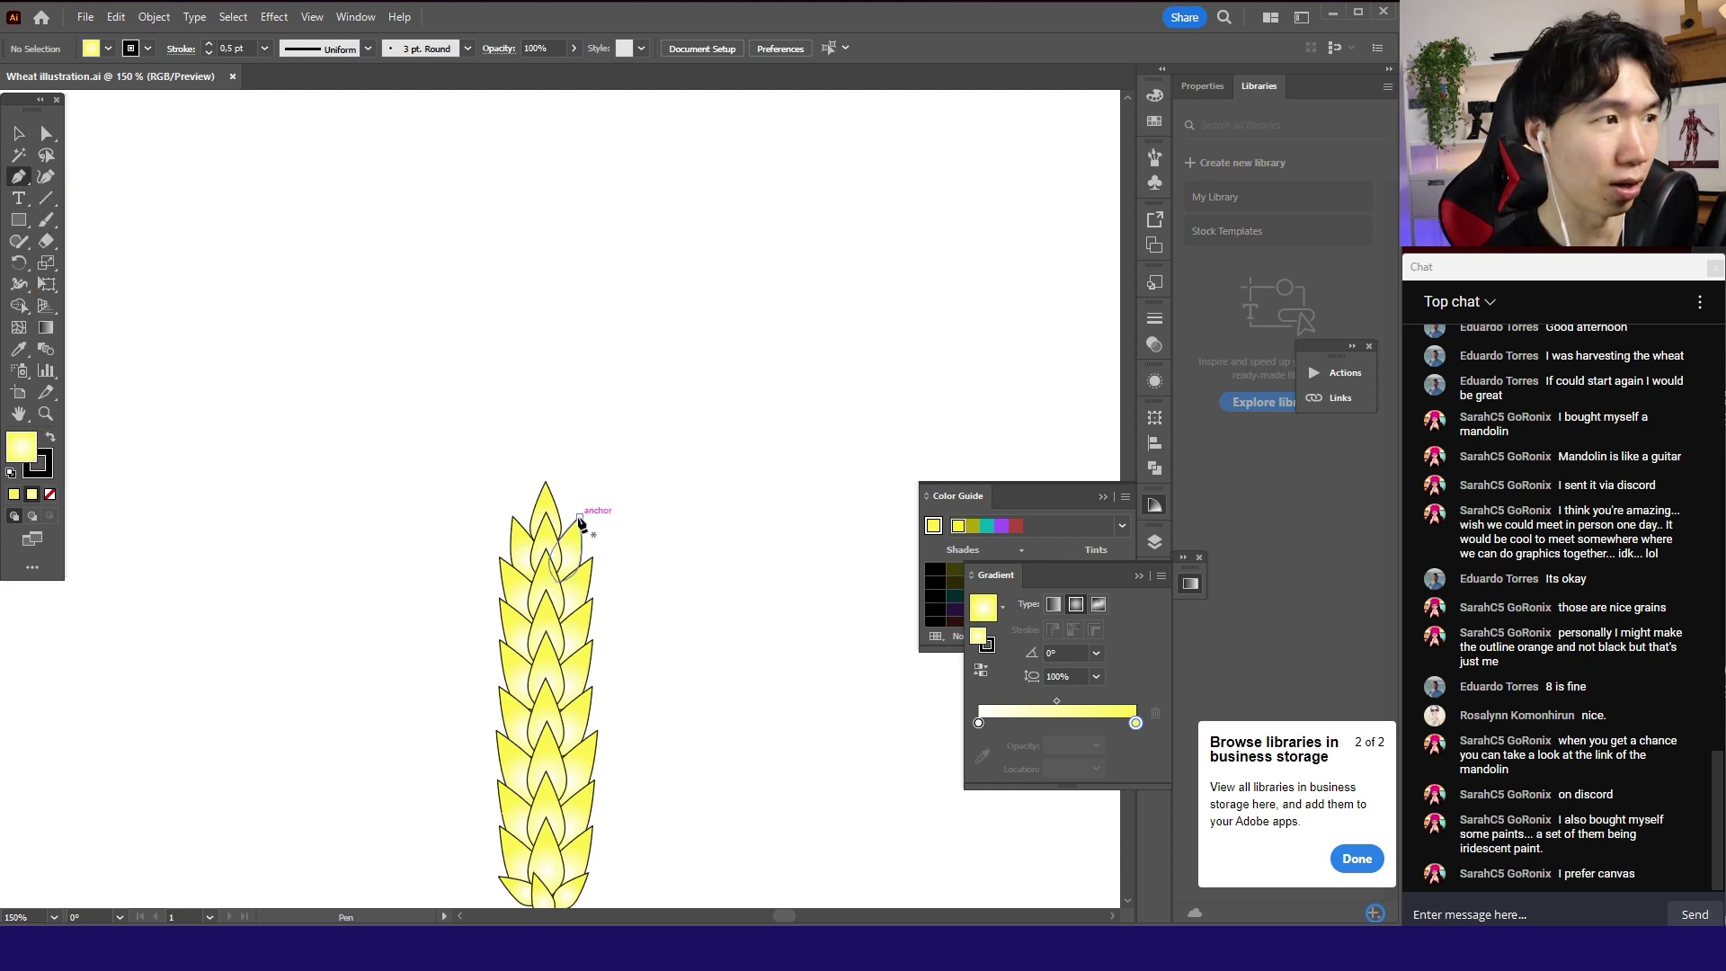
pyautogui.click(579, 517)
pyautogui.moveTo(680, 259); pyautogui.dragTo(661, 203)
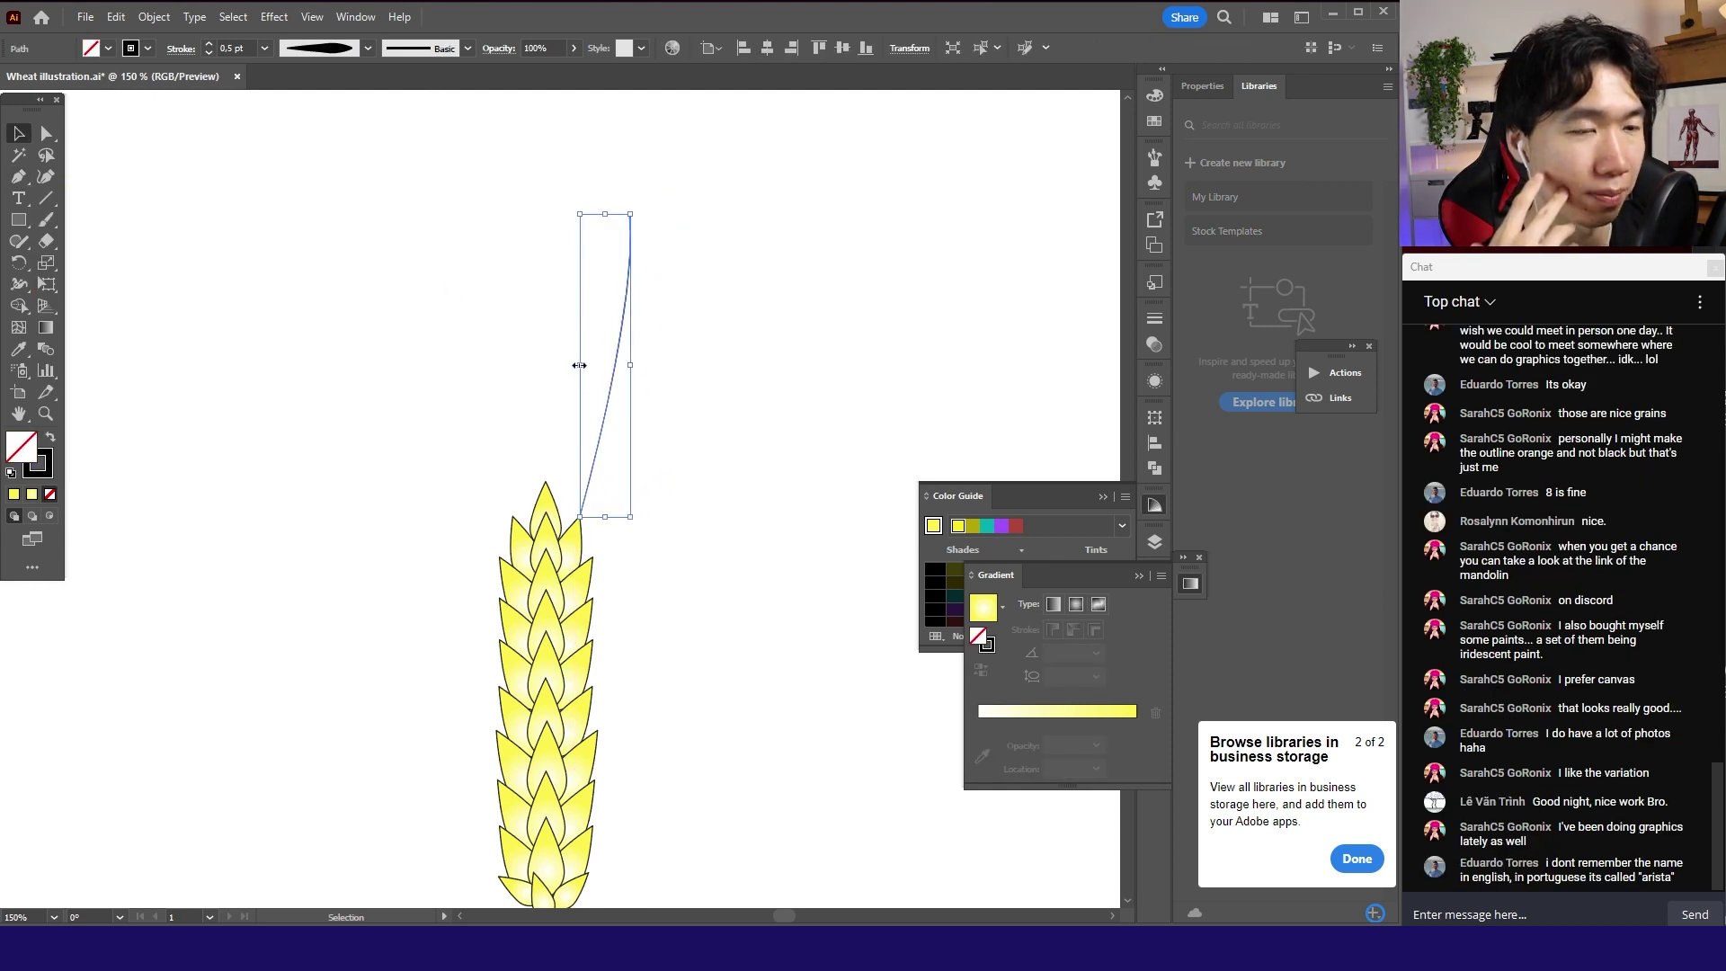
# - Apply Width Profile 4 to the awn's stroke so it tapers toward the upper end
pyautogui.click(690, 387)
pyautogui.click(596, 461)
pyautogui.press('a')
pyautogui.click(367, 48)
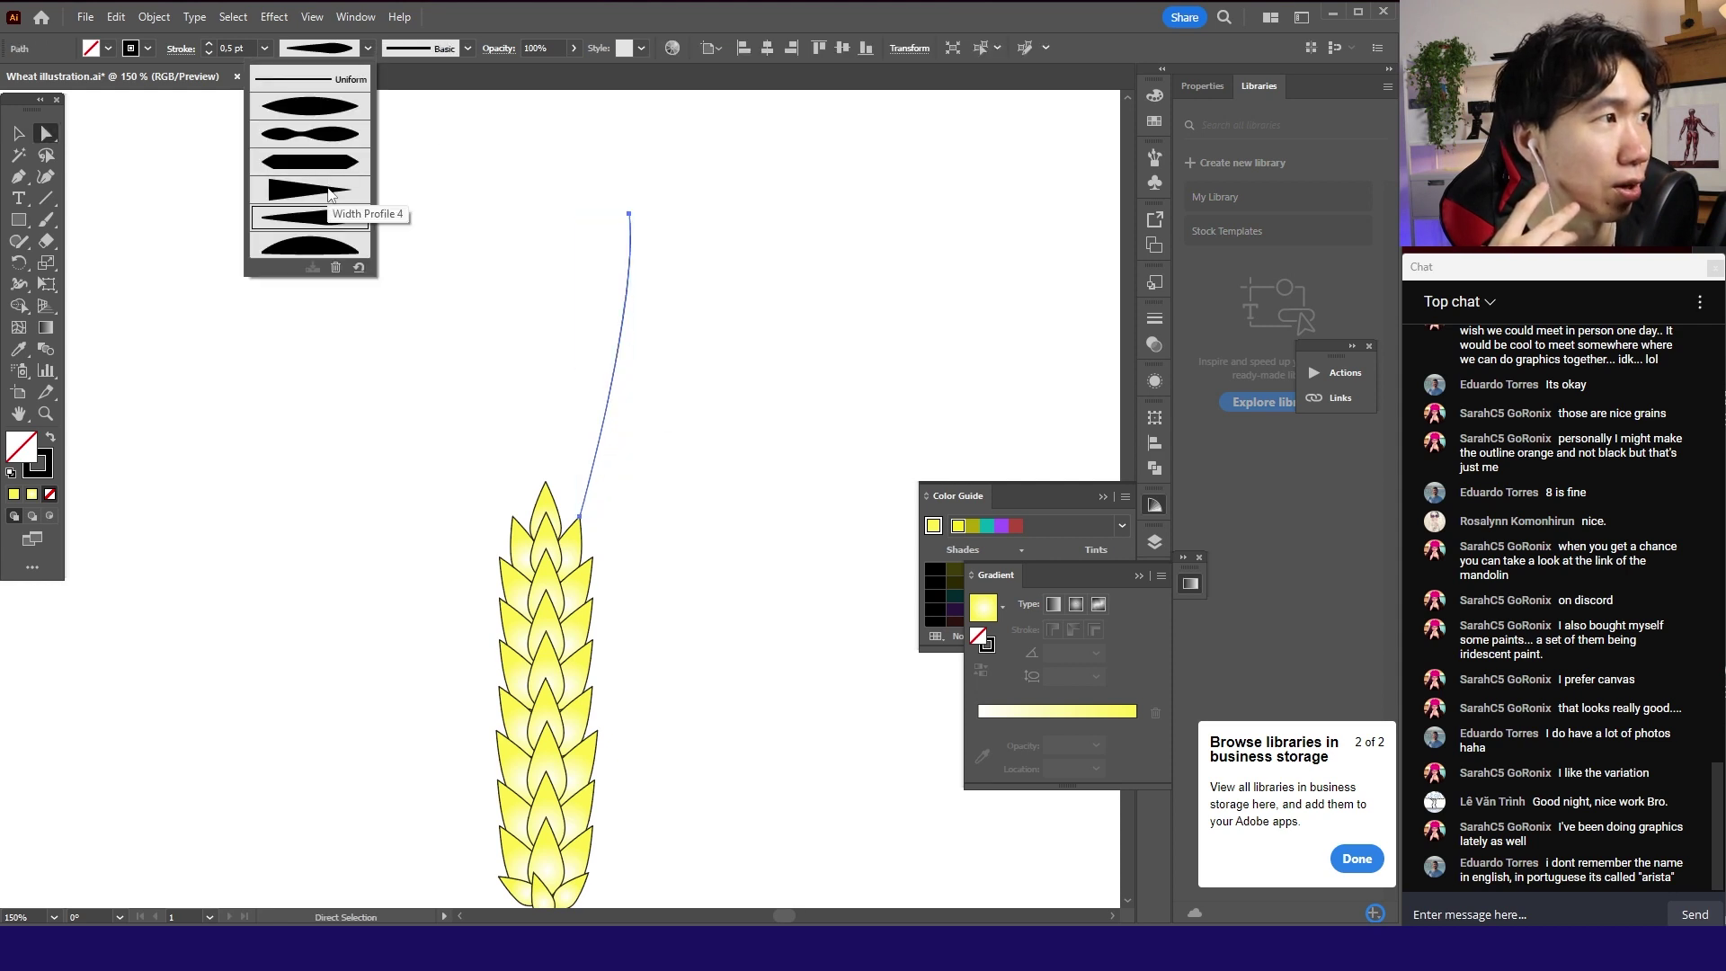
pyautogui.click(329, 191)
pyautogui.rightClick(328, 195)
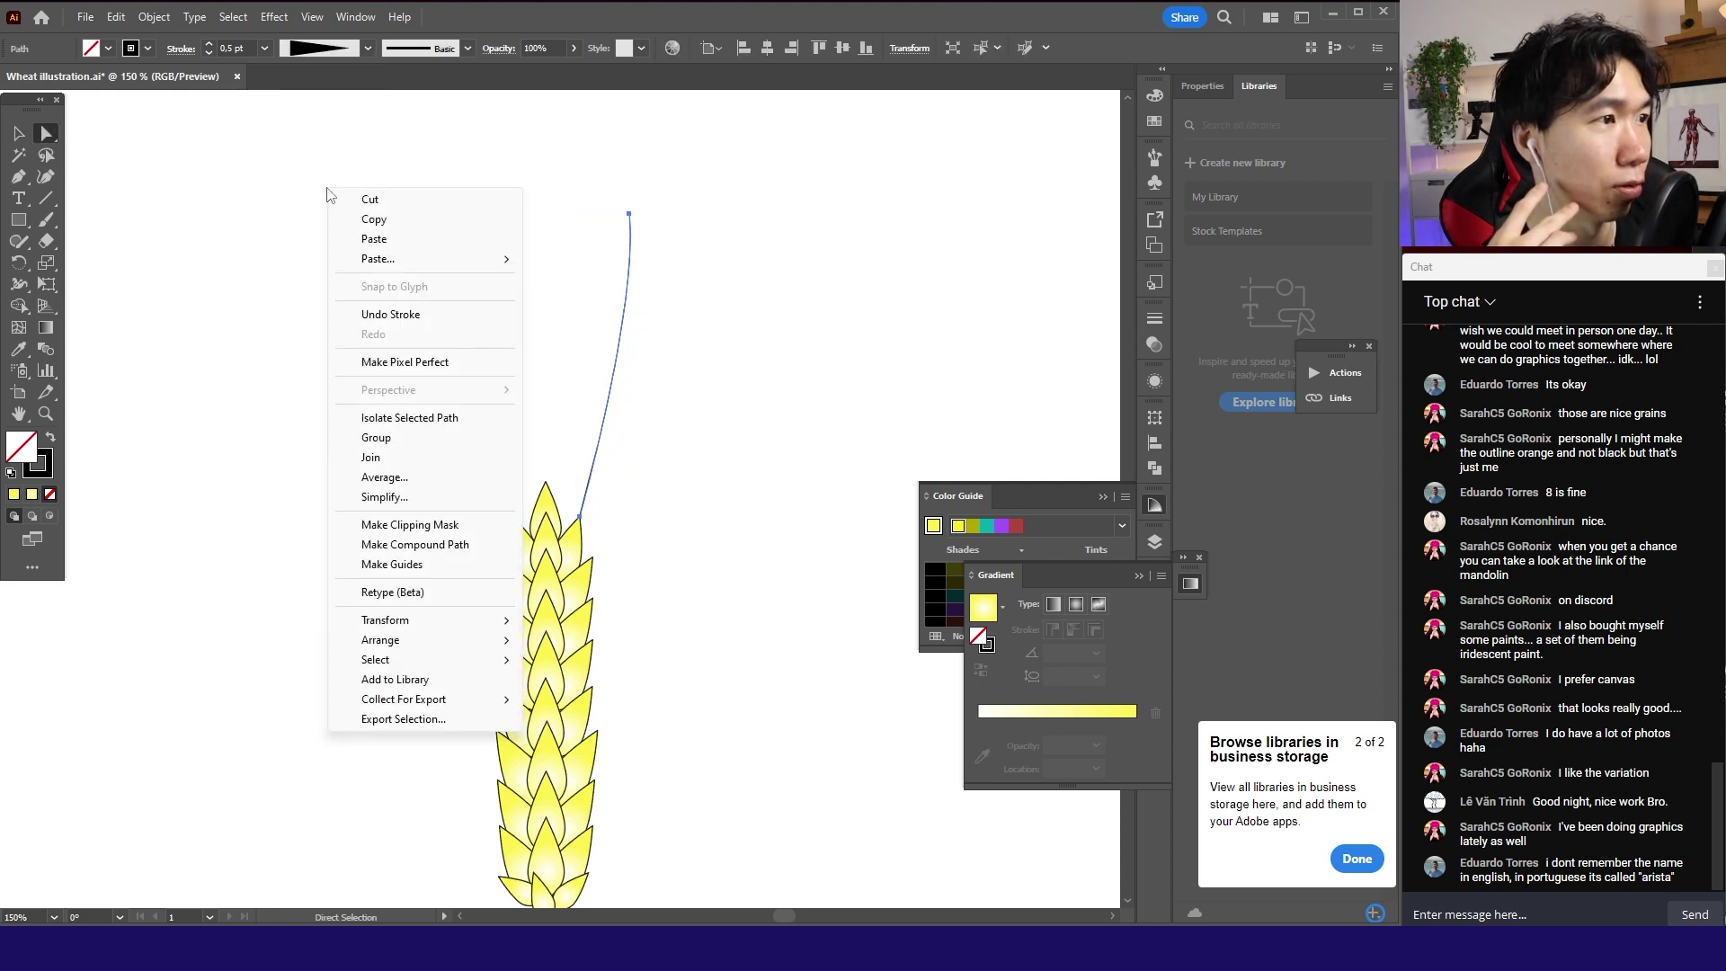
pyautogui.click(13, 136)
pyautogui.click(654, 261)
pyautogui.scroll(3, 649, 269)
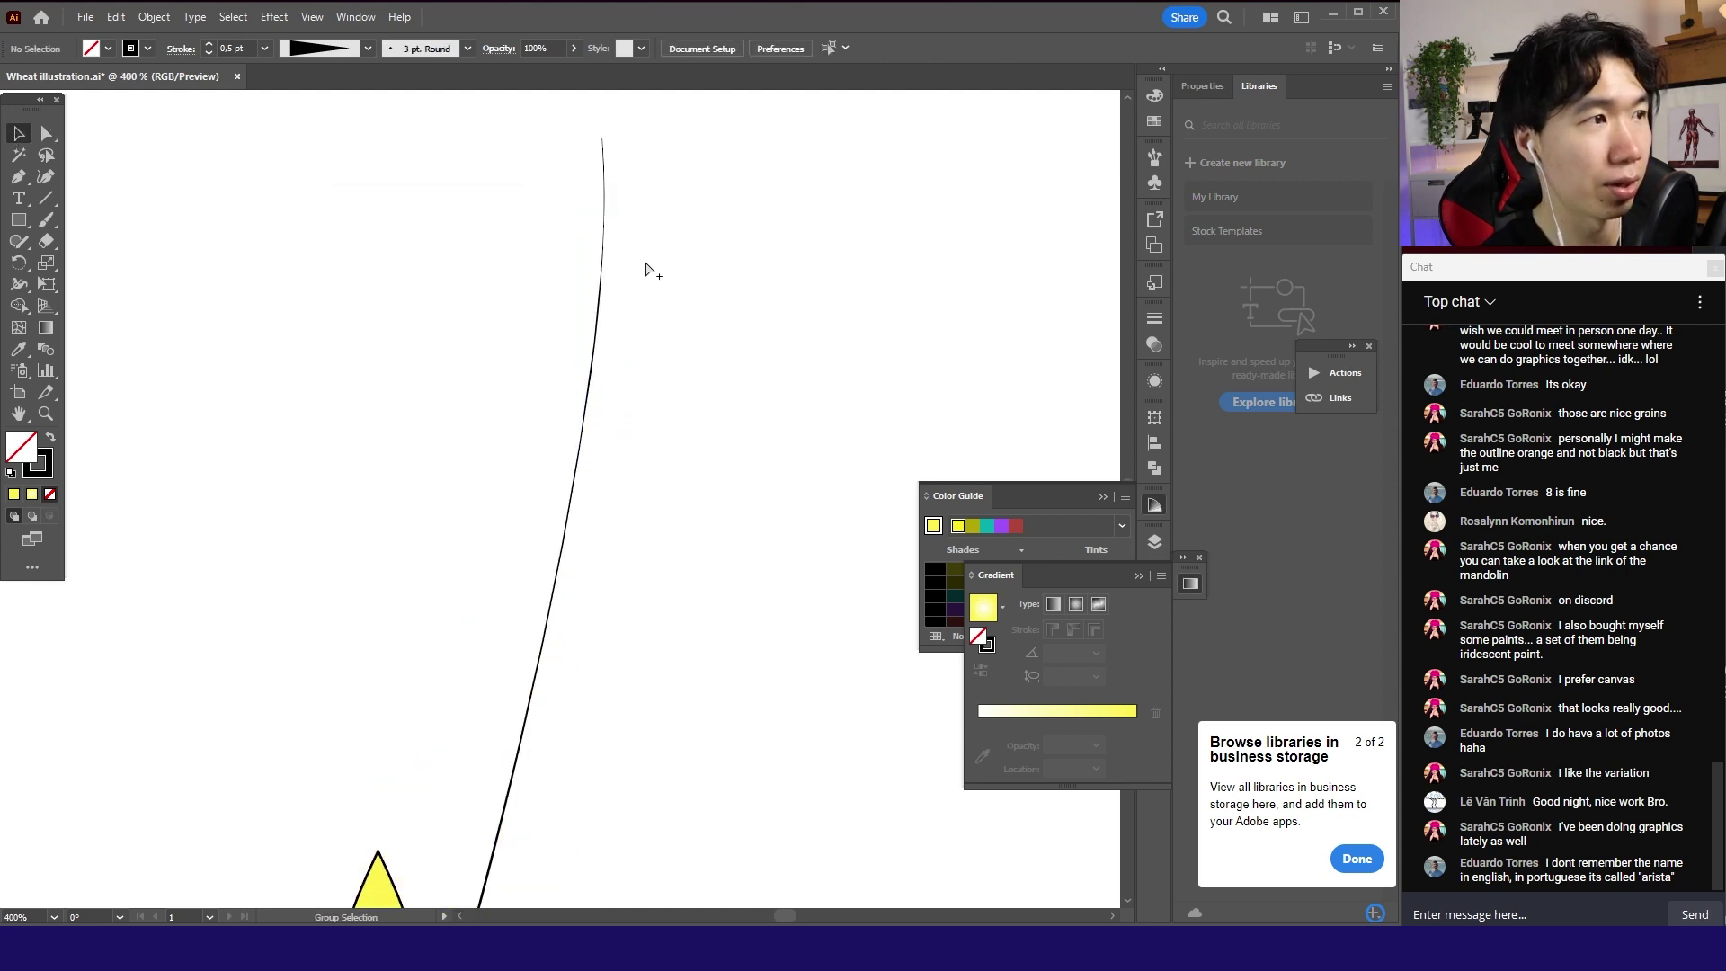
# - Colour the awn's stroke a muted, darker yellow from the Color Guide and set its weight to 1 pt
pyautogui.click(603, 137)
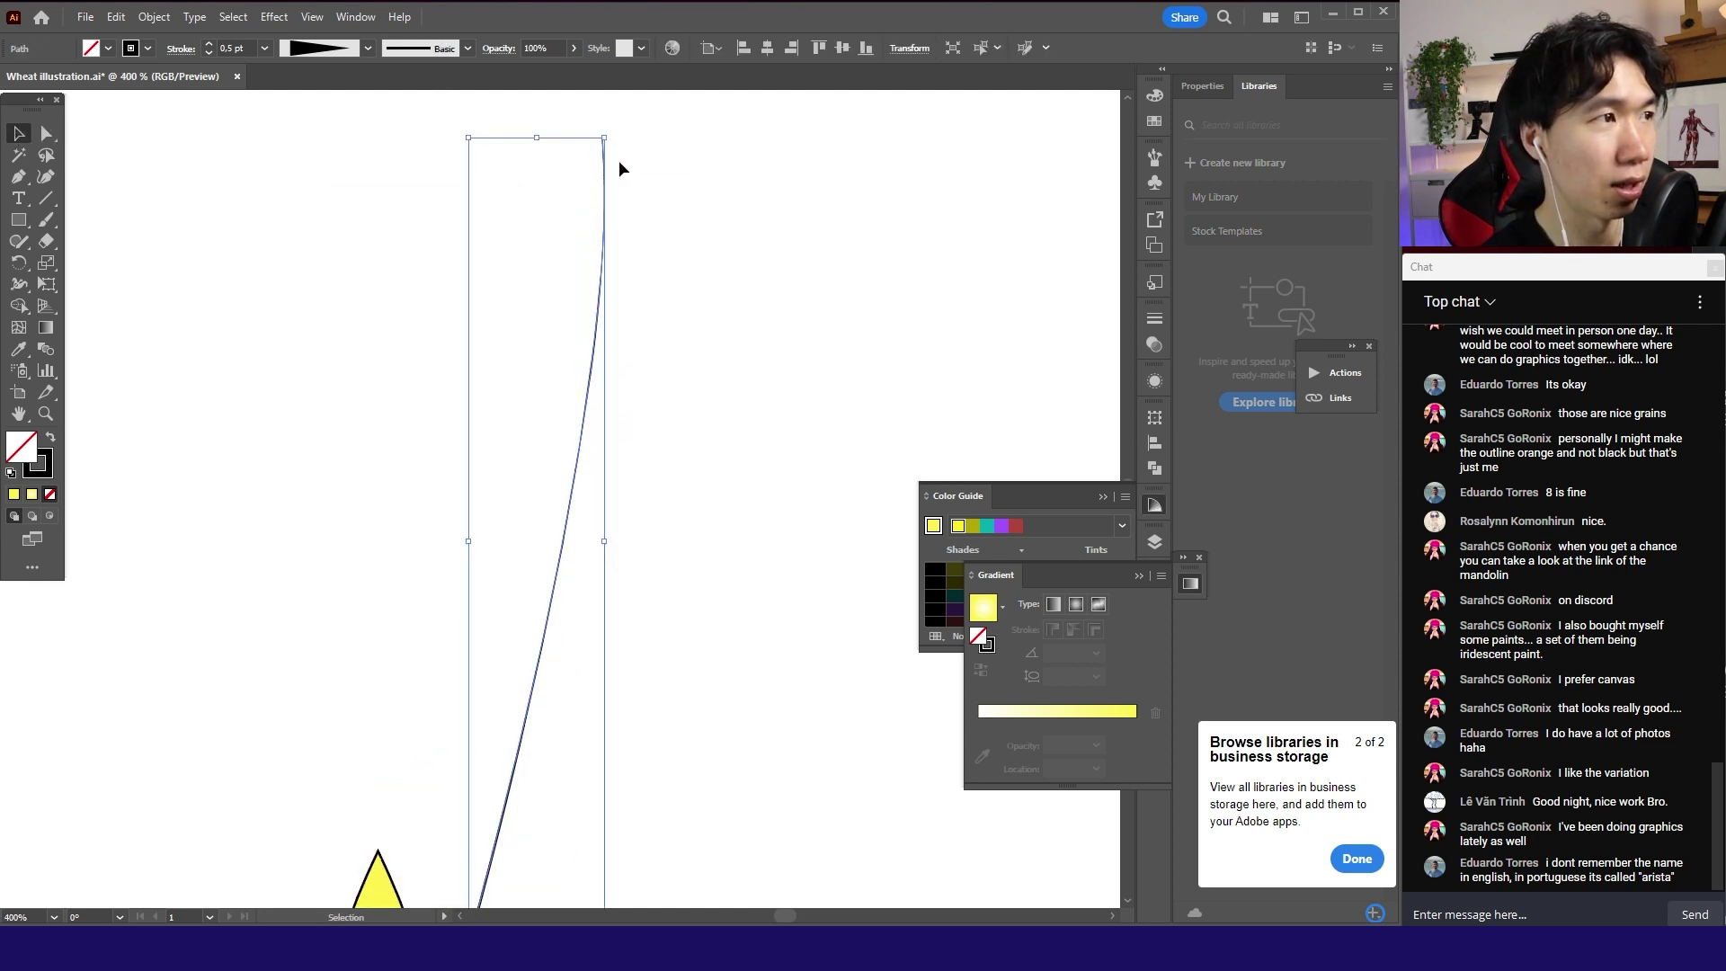
pyautogui.scroll(-2, 618, 169)
pyautogui.click(647, 216)
pyautogui.scroll(-2, 647, 216)
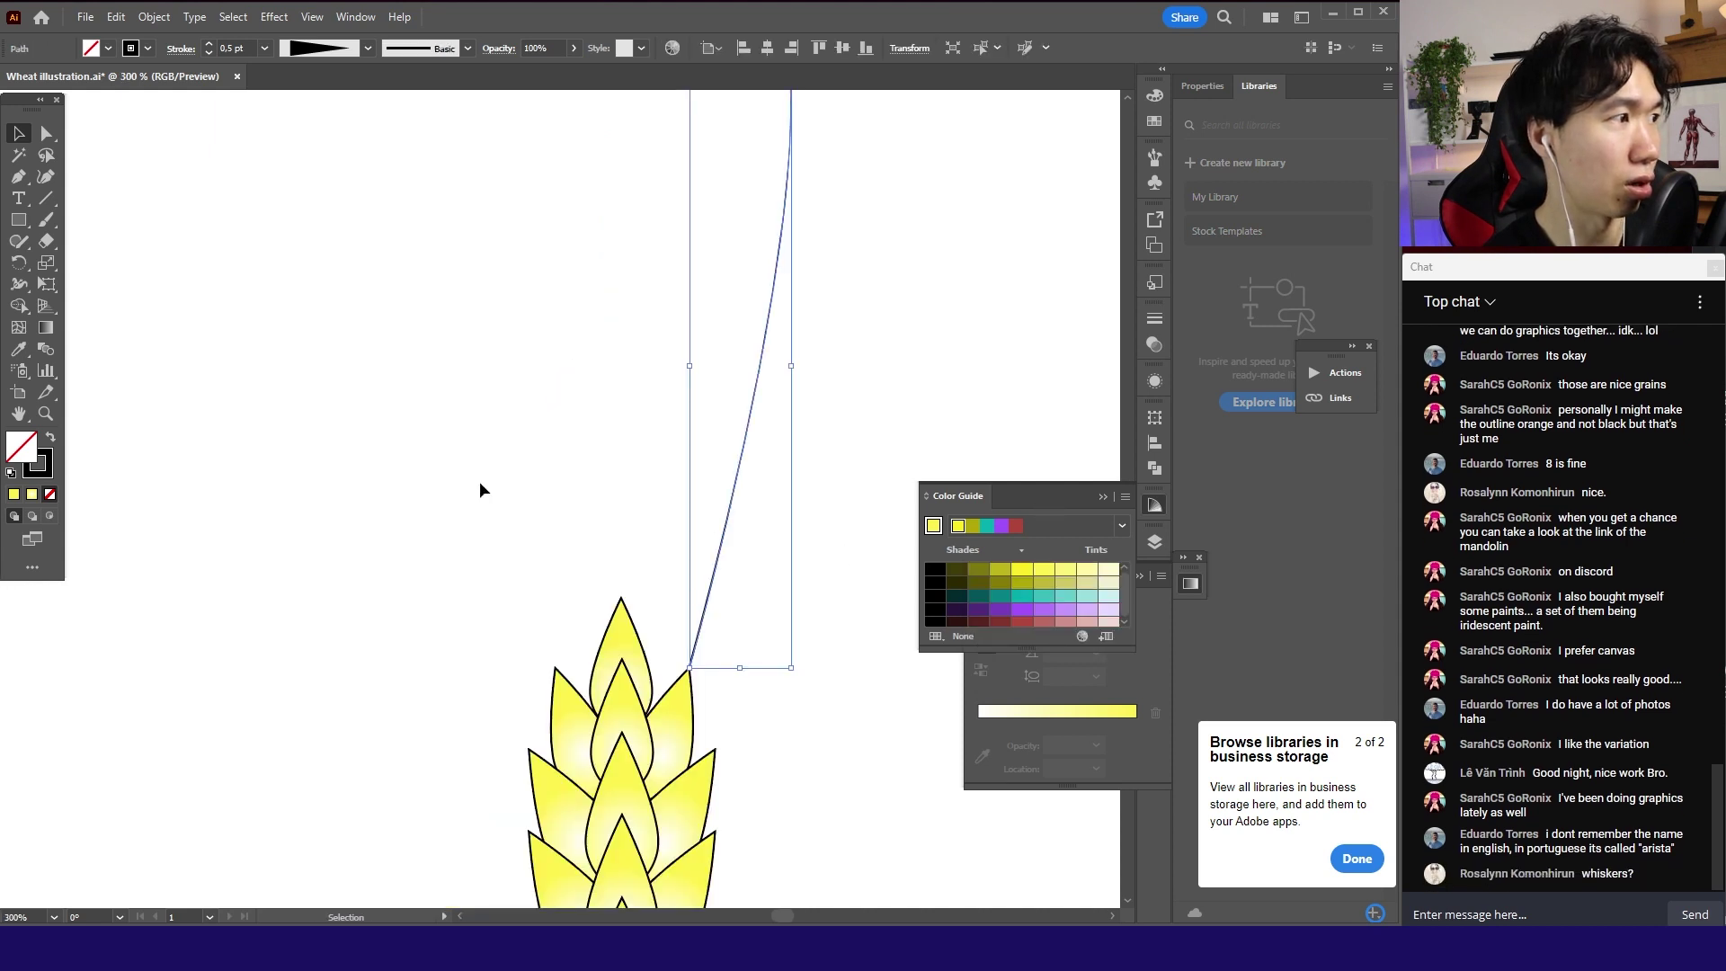
pyautogui.click(46, 471)
pyautogui.click(1155, 505)
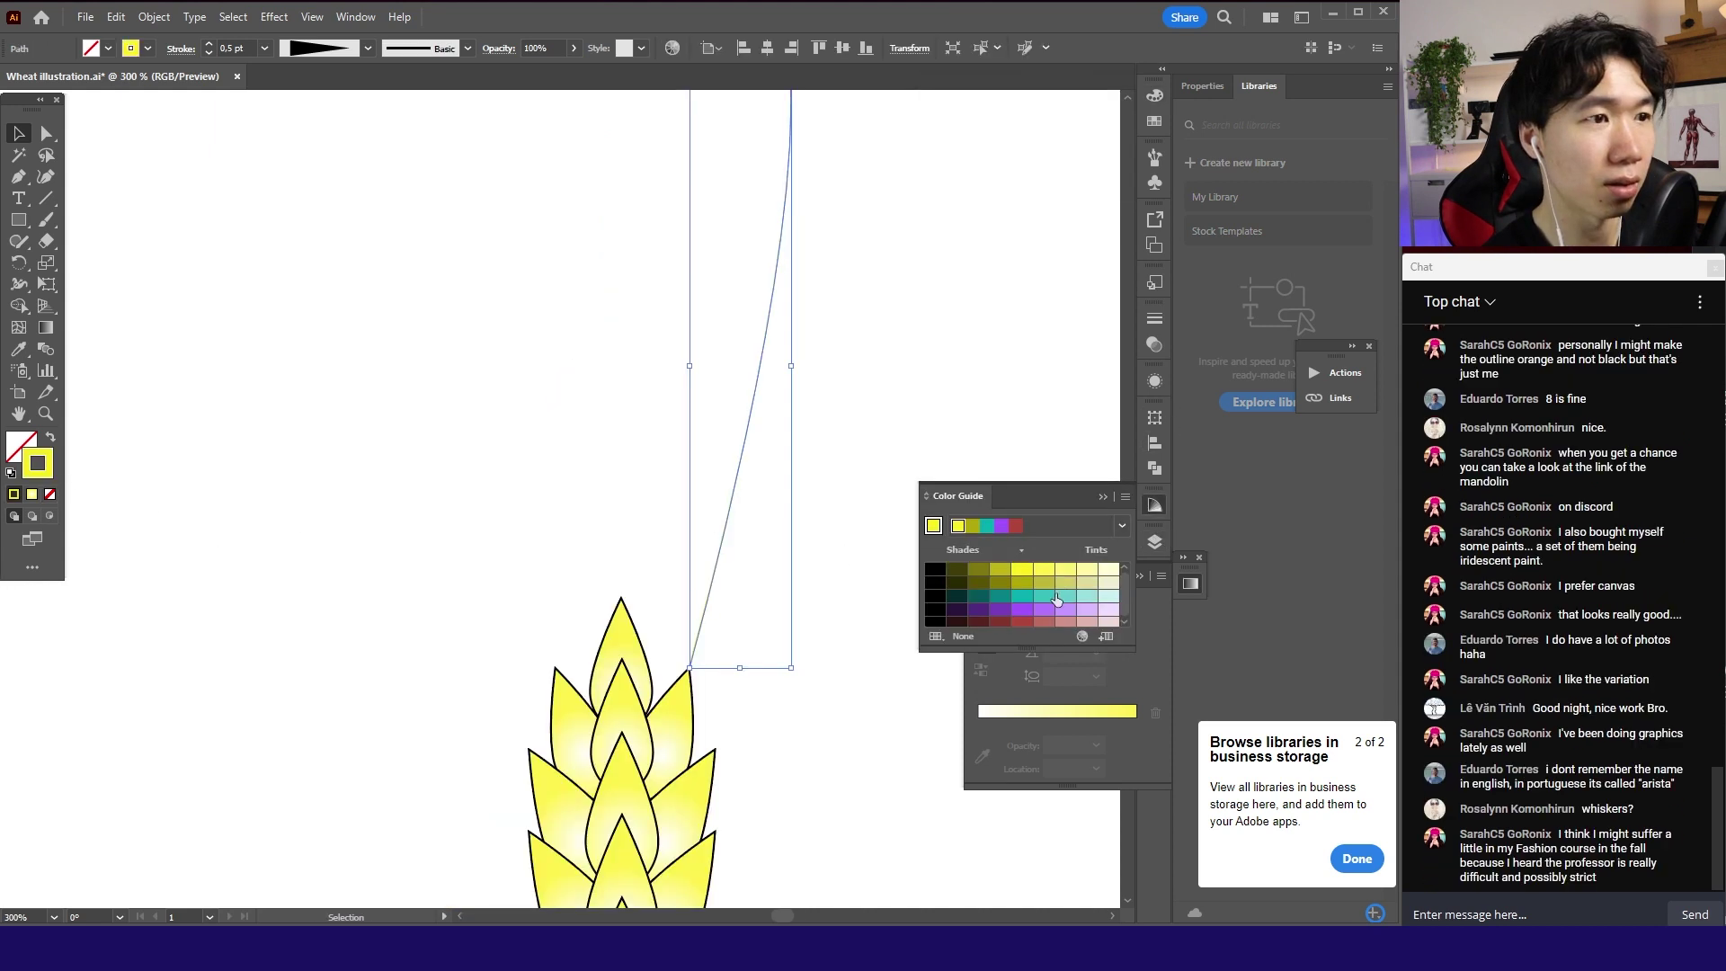
pyautogui.click(1066, 583)
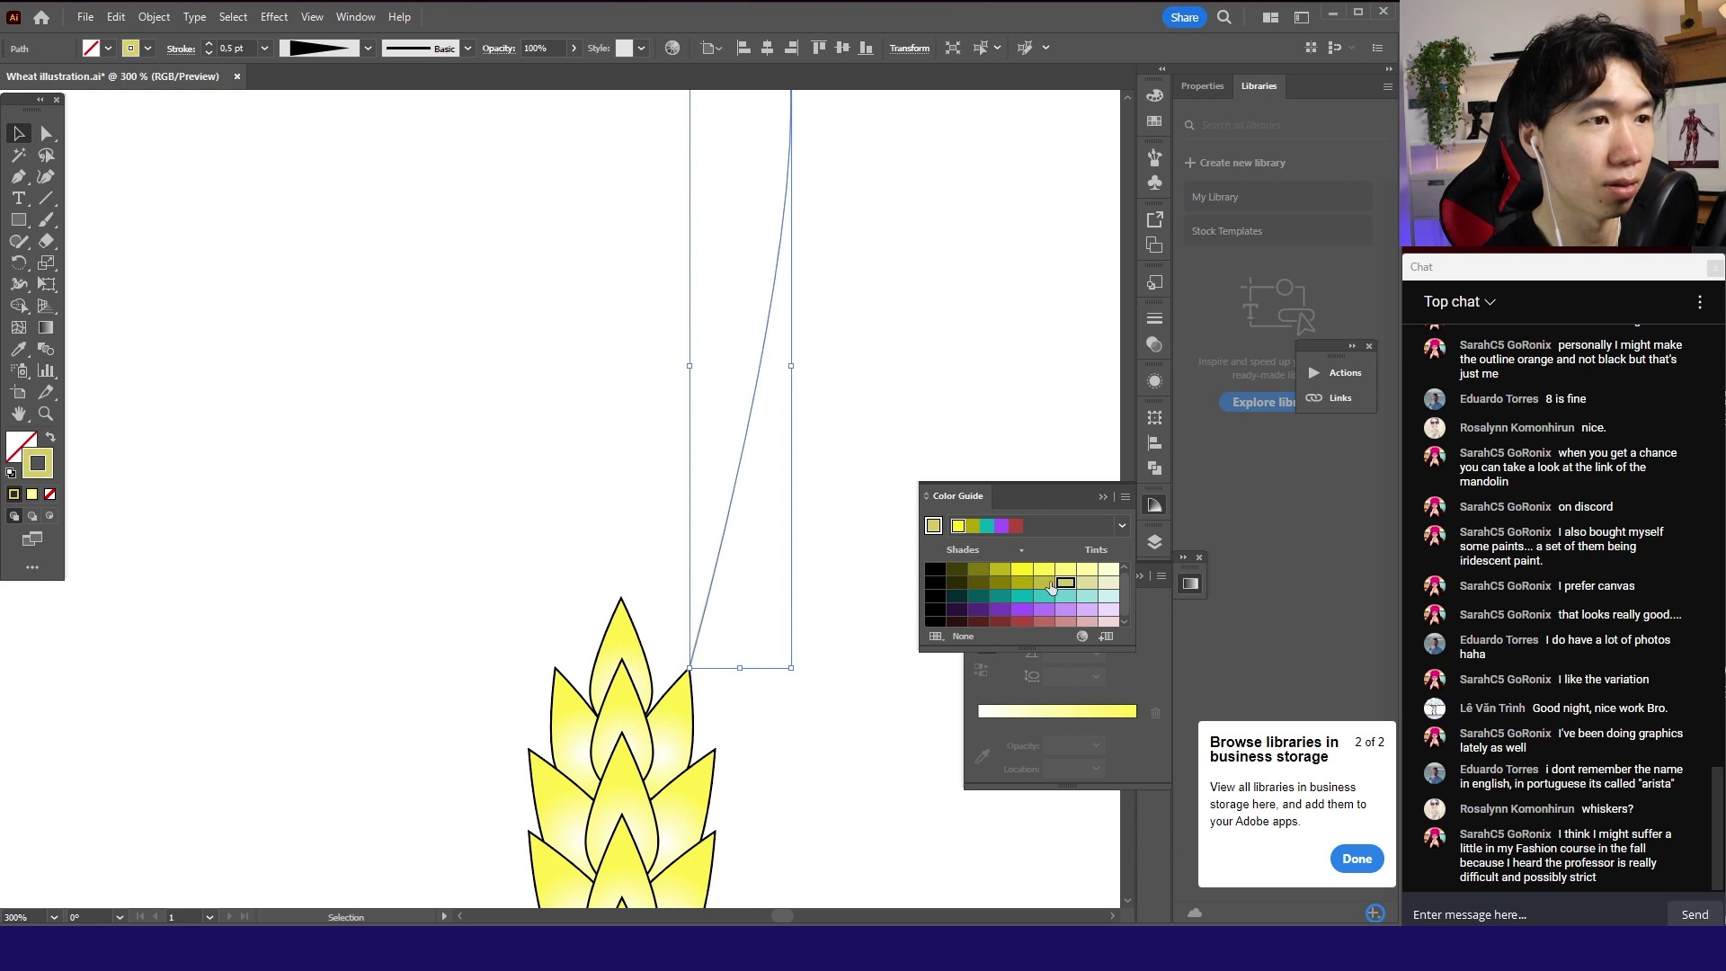
pyautogui.click(948, 419)
pyautogui.hotkey('ctrl', '0')
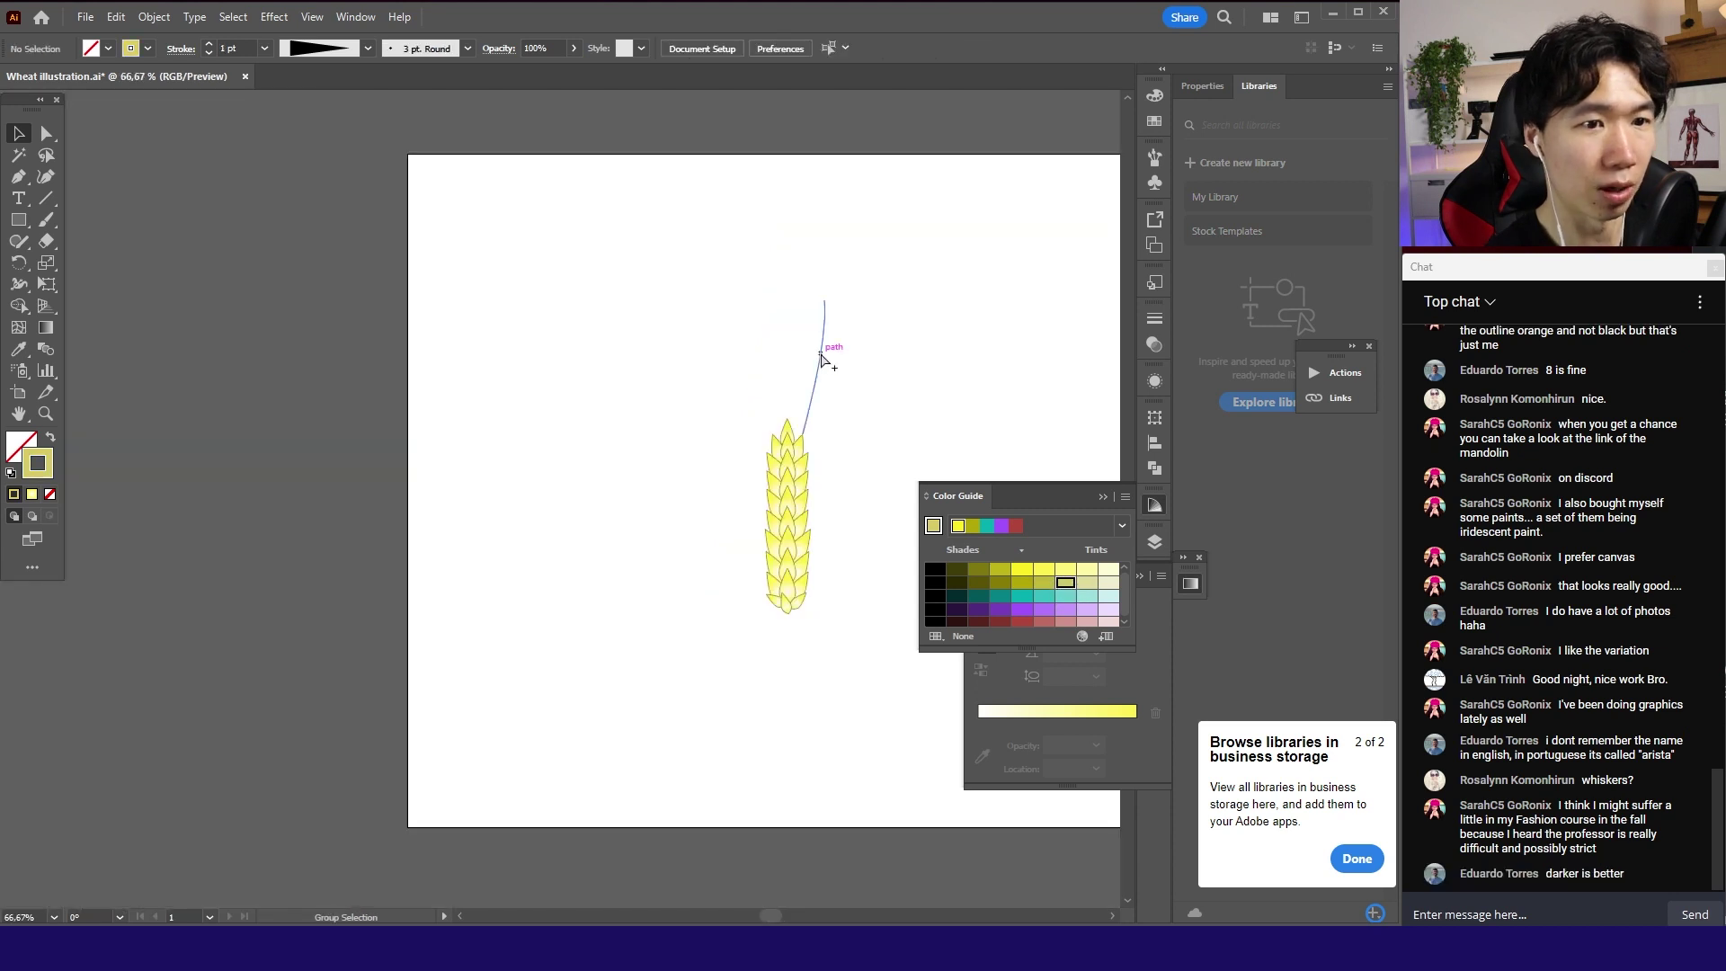
# - Copy the awn onto the tip of the second row's right grain
pyautogui.moveTo(818, 358); pyautogui.dragTo(799, 352)
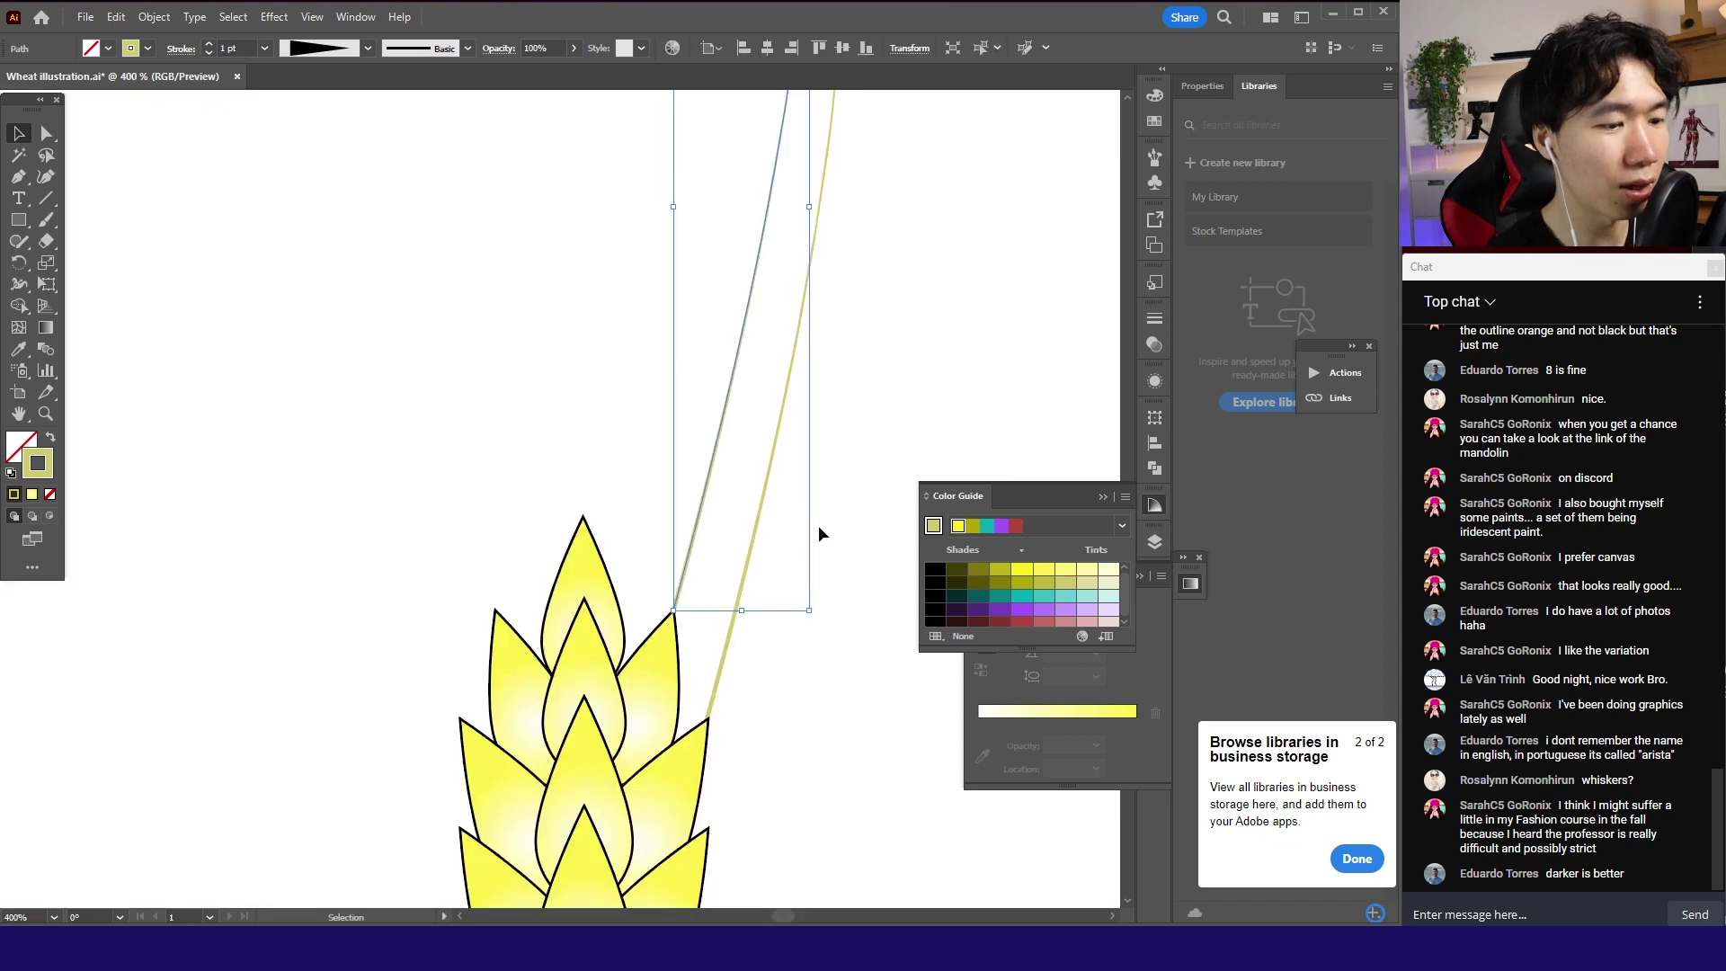
pyautogui.scroll(-3, 818, 525)
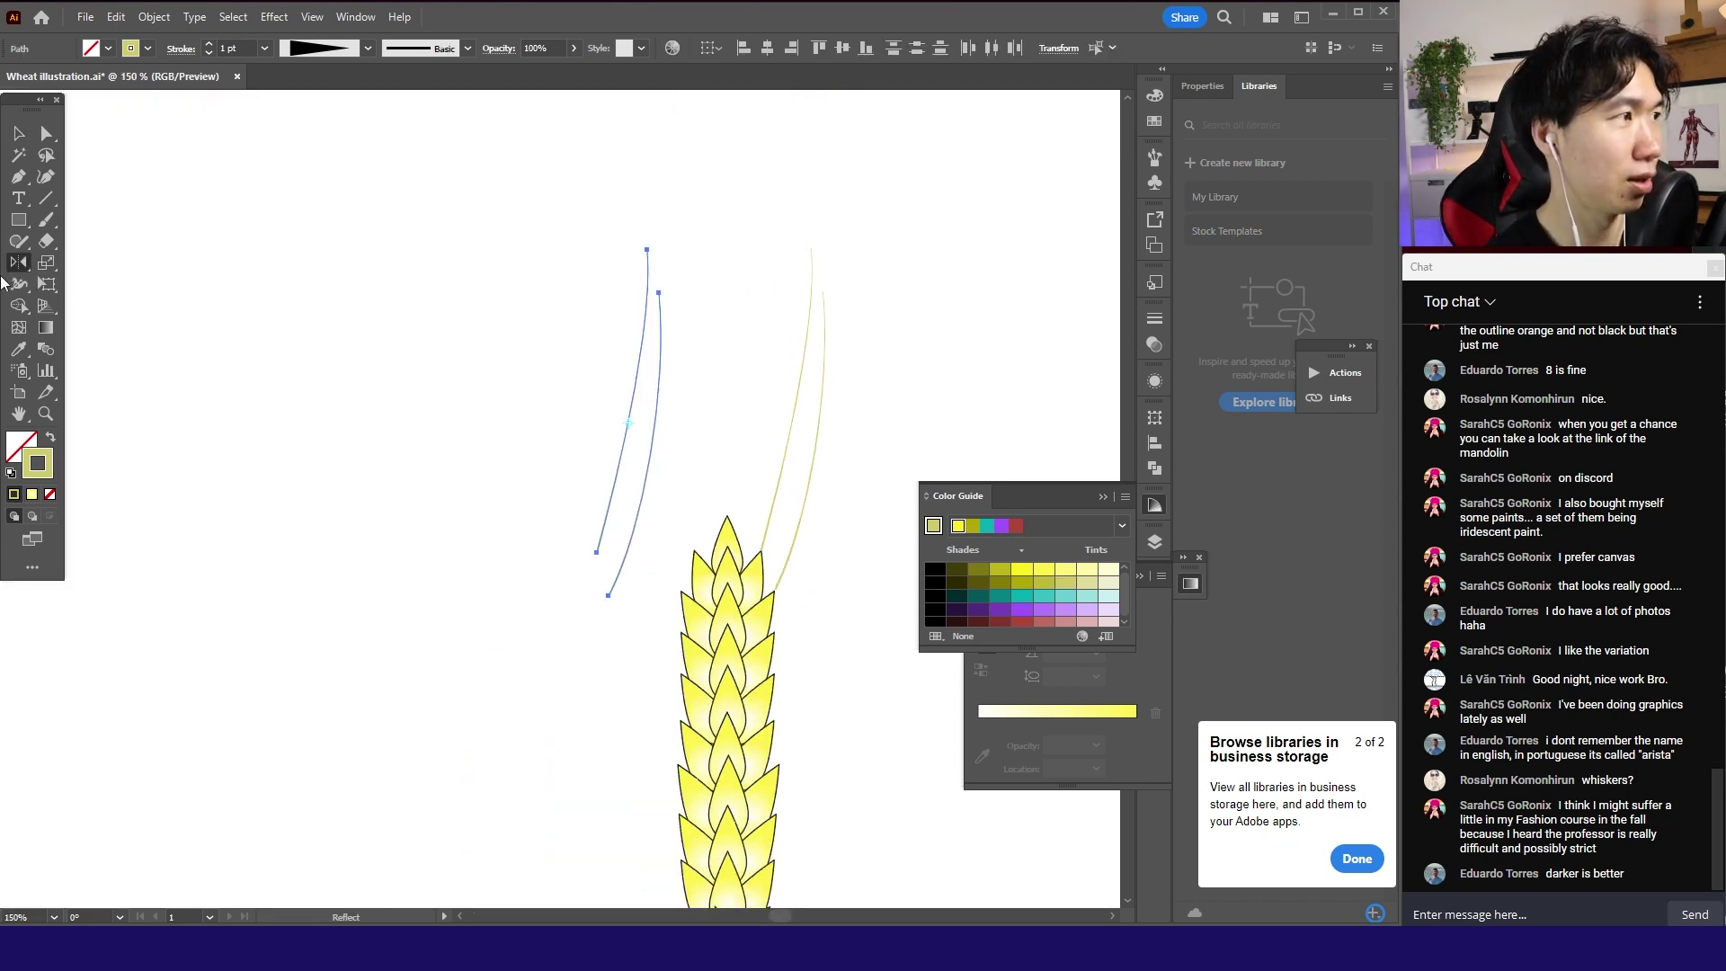
# - Reflect a copy of the two awns across the vertical axis and place it on the matching left grain tips
pyautogui.doubleClick(18, 263)
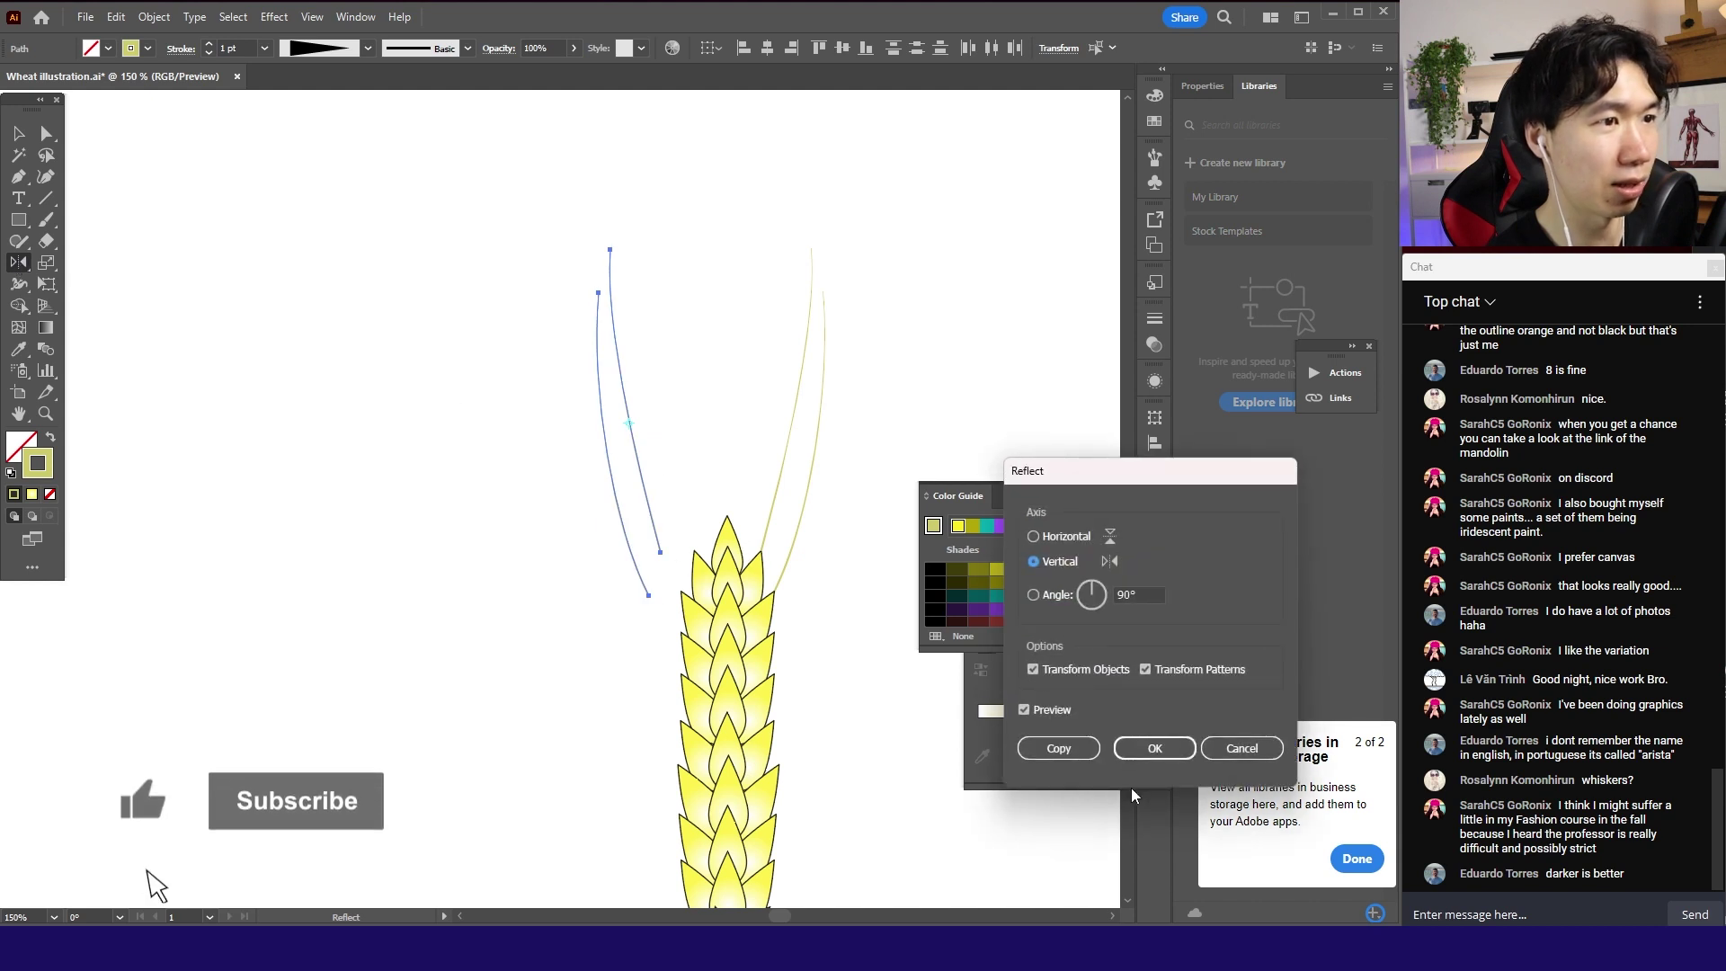
pyautogui.click(1155, 748)
pyautogui.press('v')
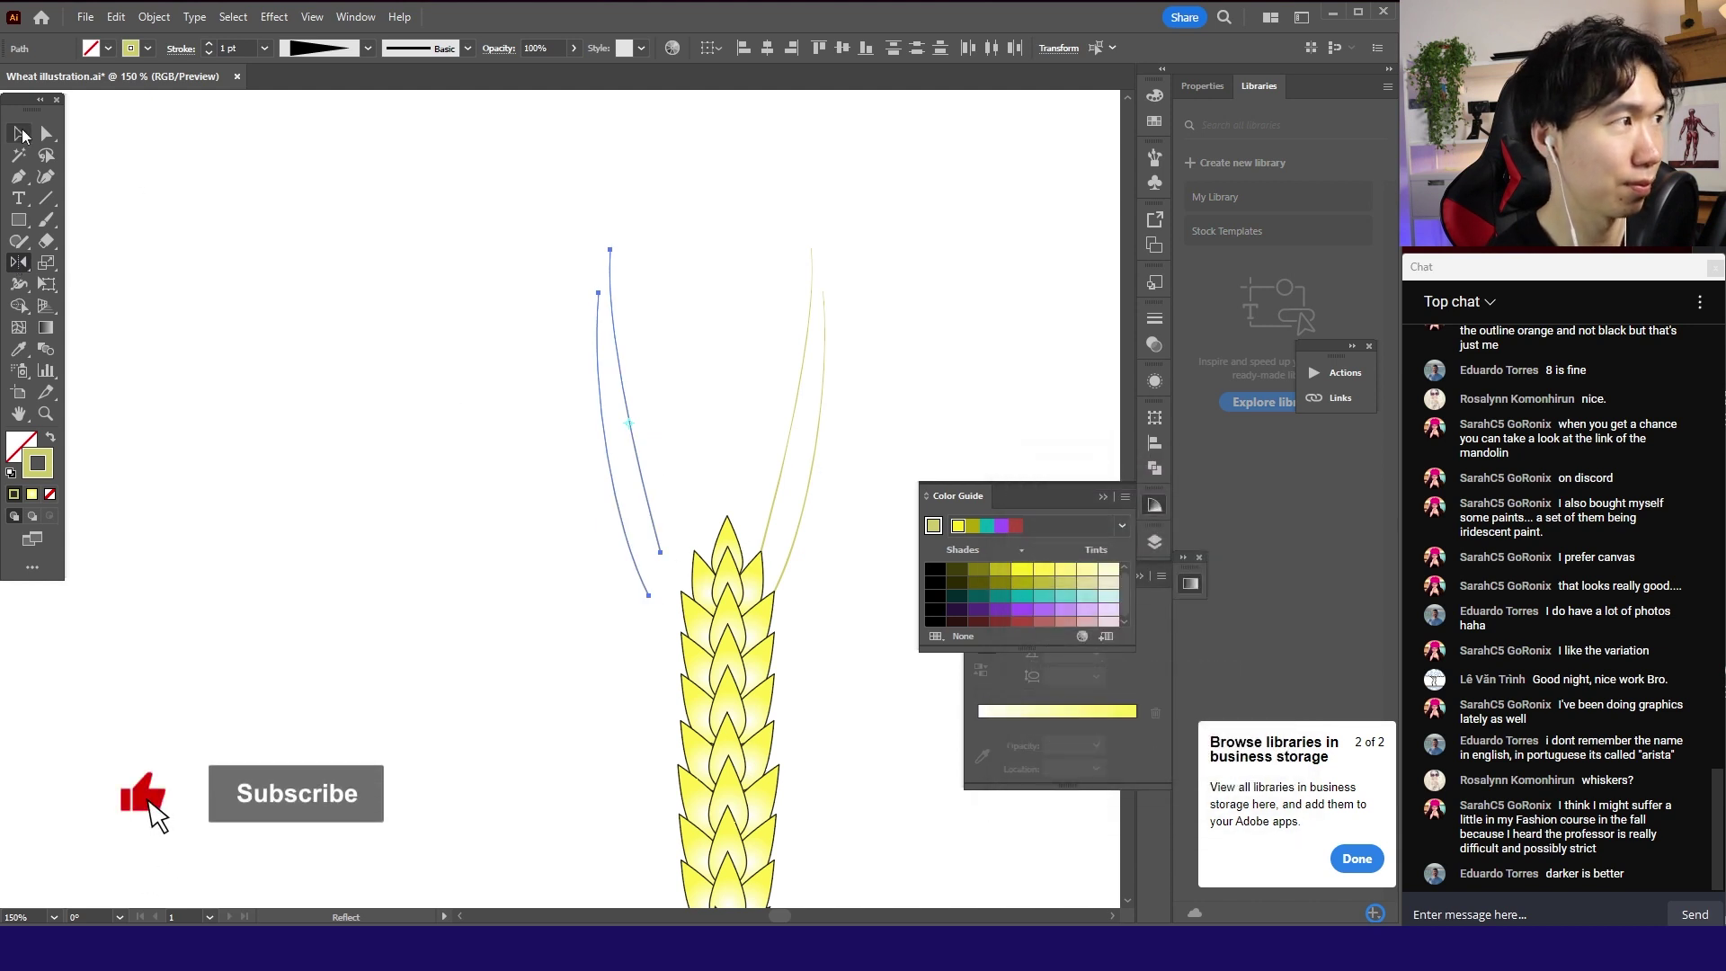
pyautogui.moveTo(634, 422); pyautogui.dragTo(664, 418)
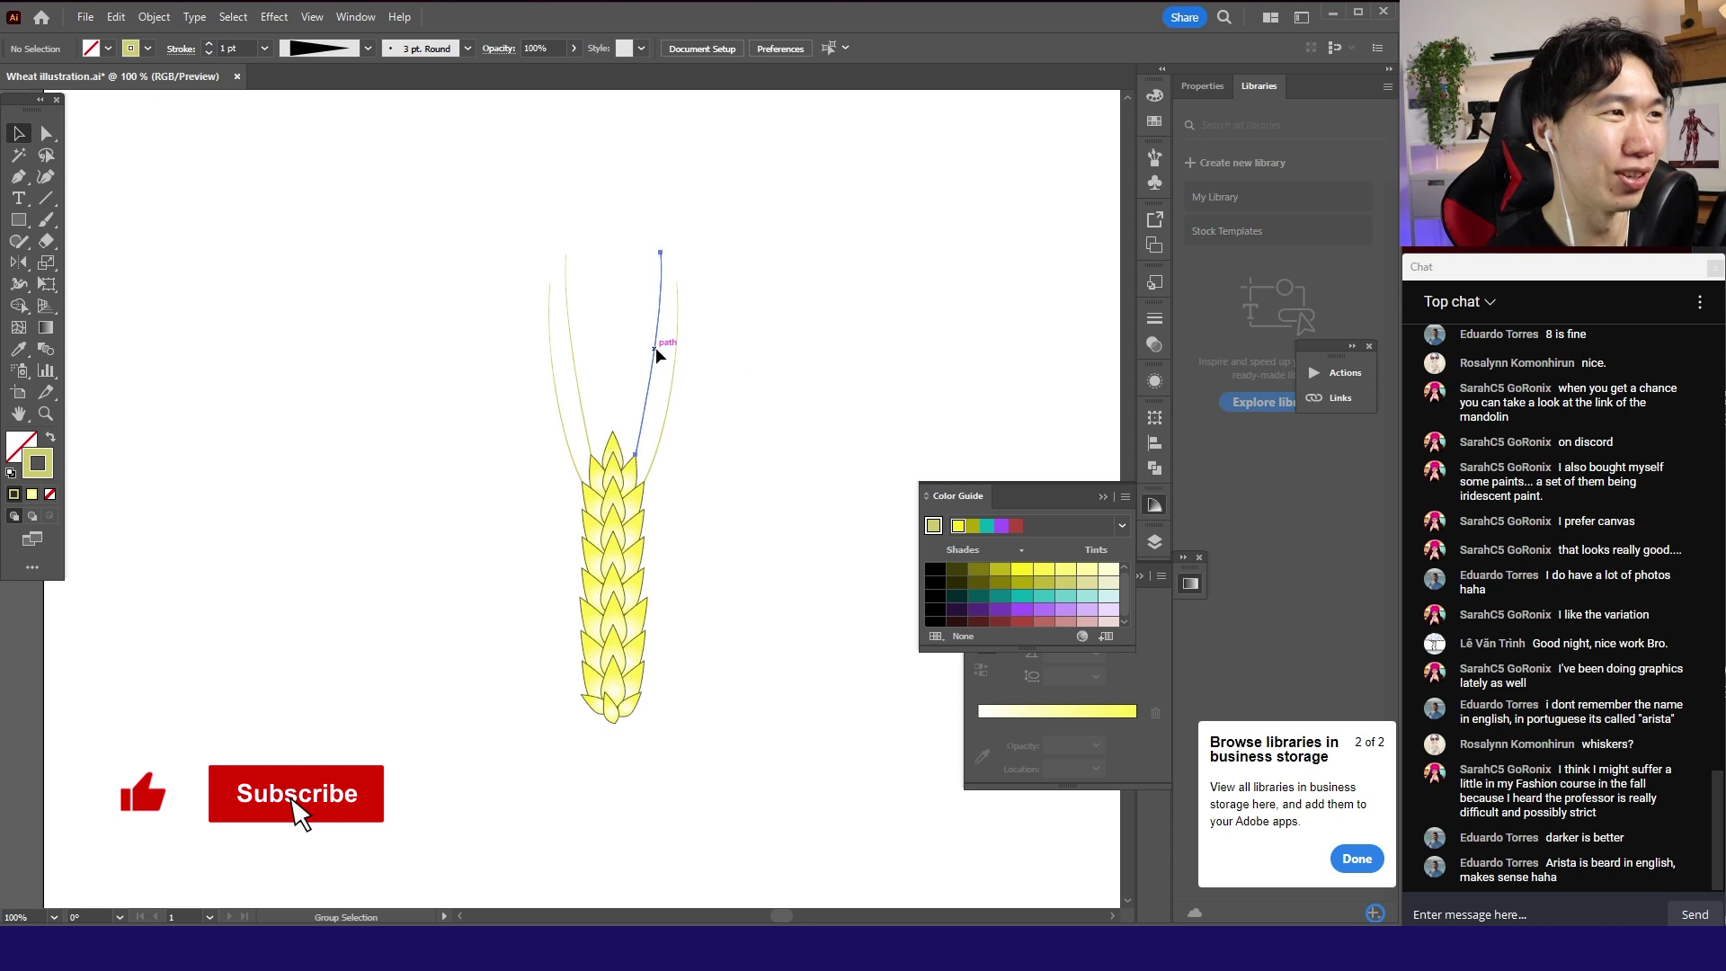
# - Copy an awn onto the tip of the cap grain and move its end anchor so it stands nearly straight
pyautogui.moveTo(657, 355); pyautogui.dragTo(639, 314)
pyautogui.hotkey('ctrl', '+')
pyautogui.scroll(-2, 640, 307)
pyautogui.press('a')
pyautogui.click(642, 219)
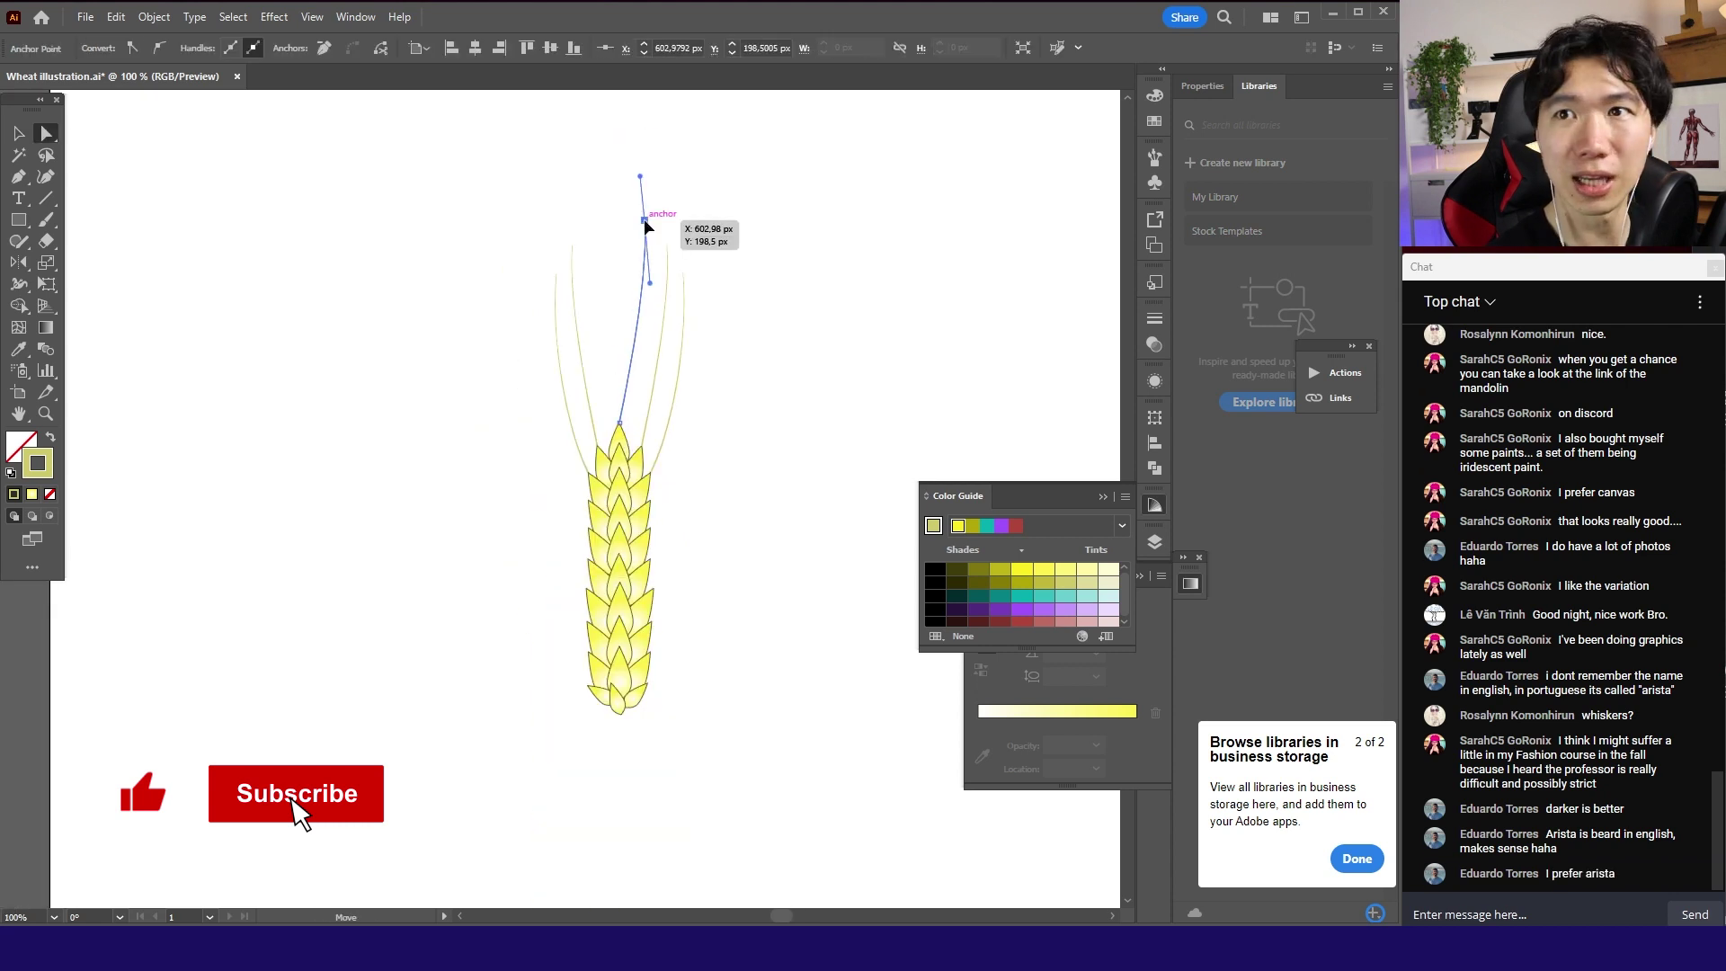
pyautogui.moveTo(641, 220); pyautogui.dragTo(616, 208)
# - Pull the end anchors and handles of the side awns inward so they rise more upright and symmetrically around the centre awn
pyautogui.moveTo(667, 246); pyautogui.dragTo(649, 236)
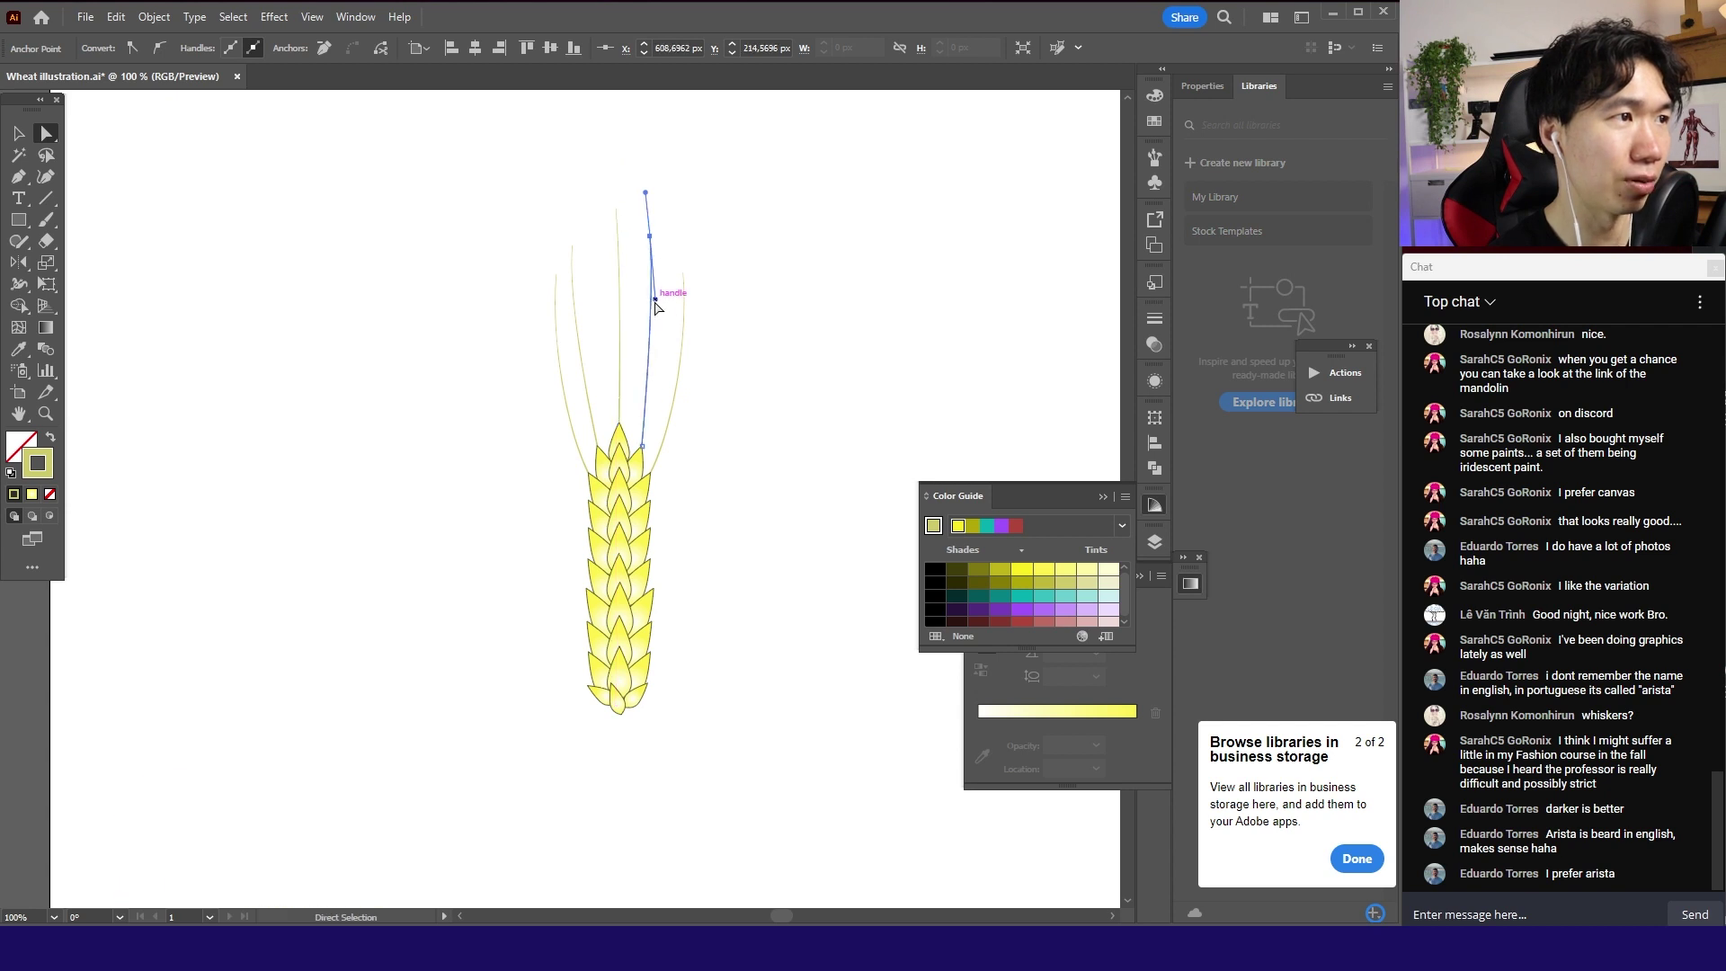
pyautogui.moveTo(654, 299)
pyautogui.mouseDown()
pyautogui.moveTo(682, 272)
pyautogui.moveTo(669, 259)
pyautogui.moveTo(667, 274)
pyautogui.mouseUp()
pyautogui.moveTo(650, 237); pyautogui.dragTo(642, 236)
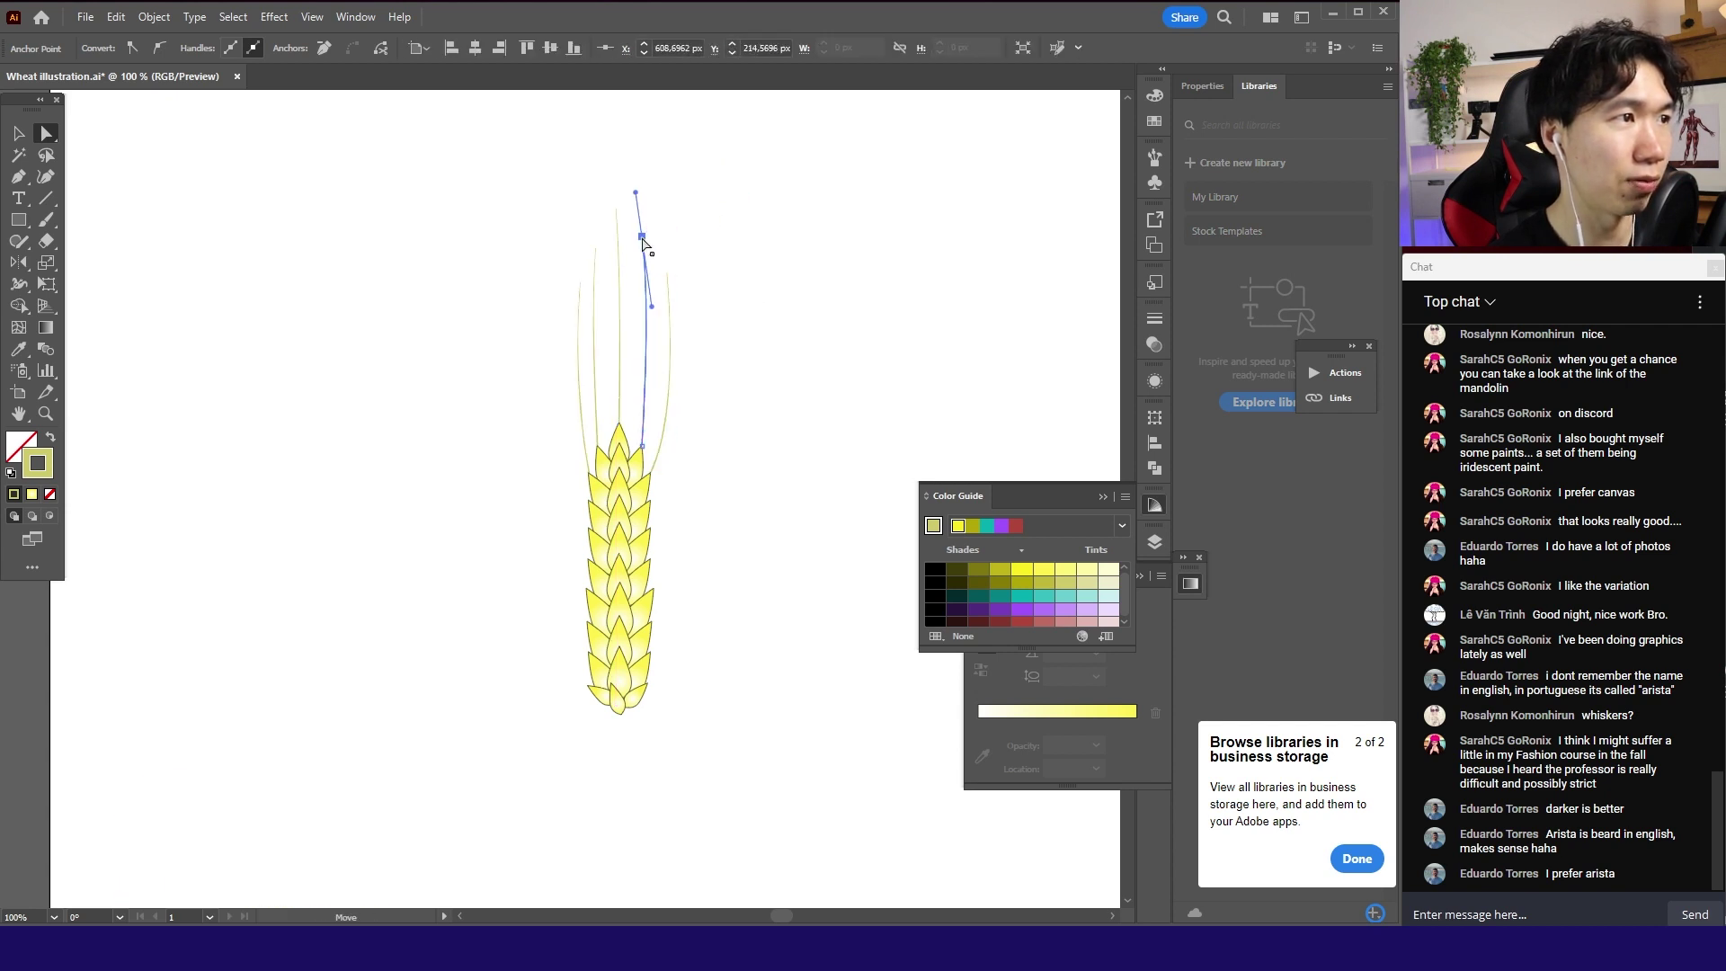
pyautogui.click(661, 298)
pyautogui.click(669, 291)
pyautogui.moveTo(674, 431); pyautogui.dragTo(661, 418)
pyautogui.moveTo(676, 339); pyautogui.dragTo(668, 339)
pyautogui.moveTo(668, 274); pyautogui.dragTo(586, 280)
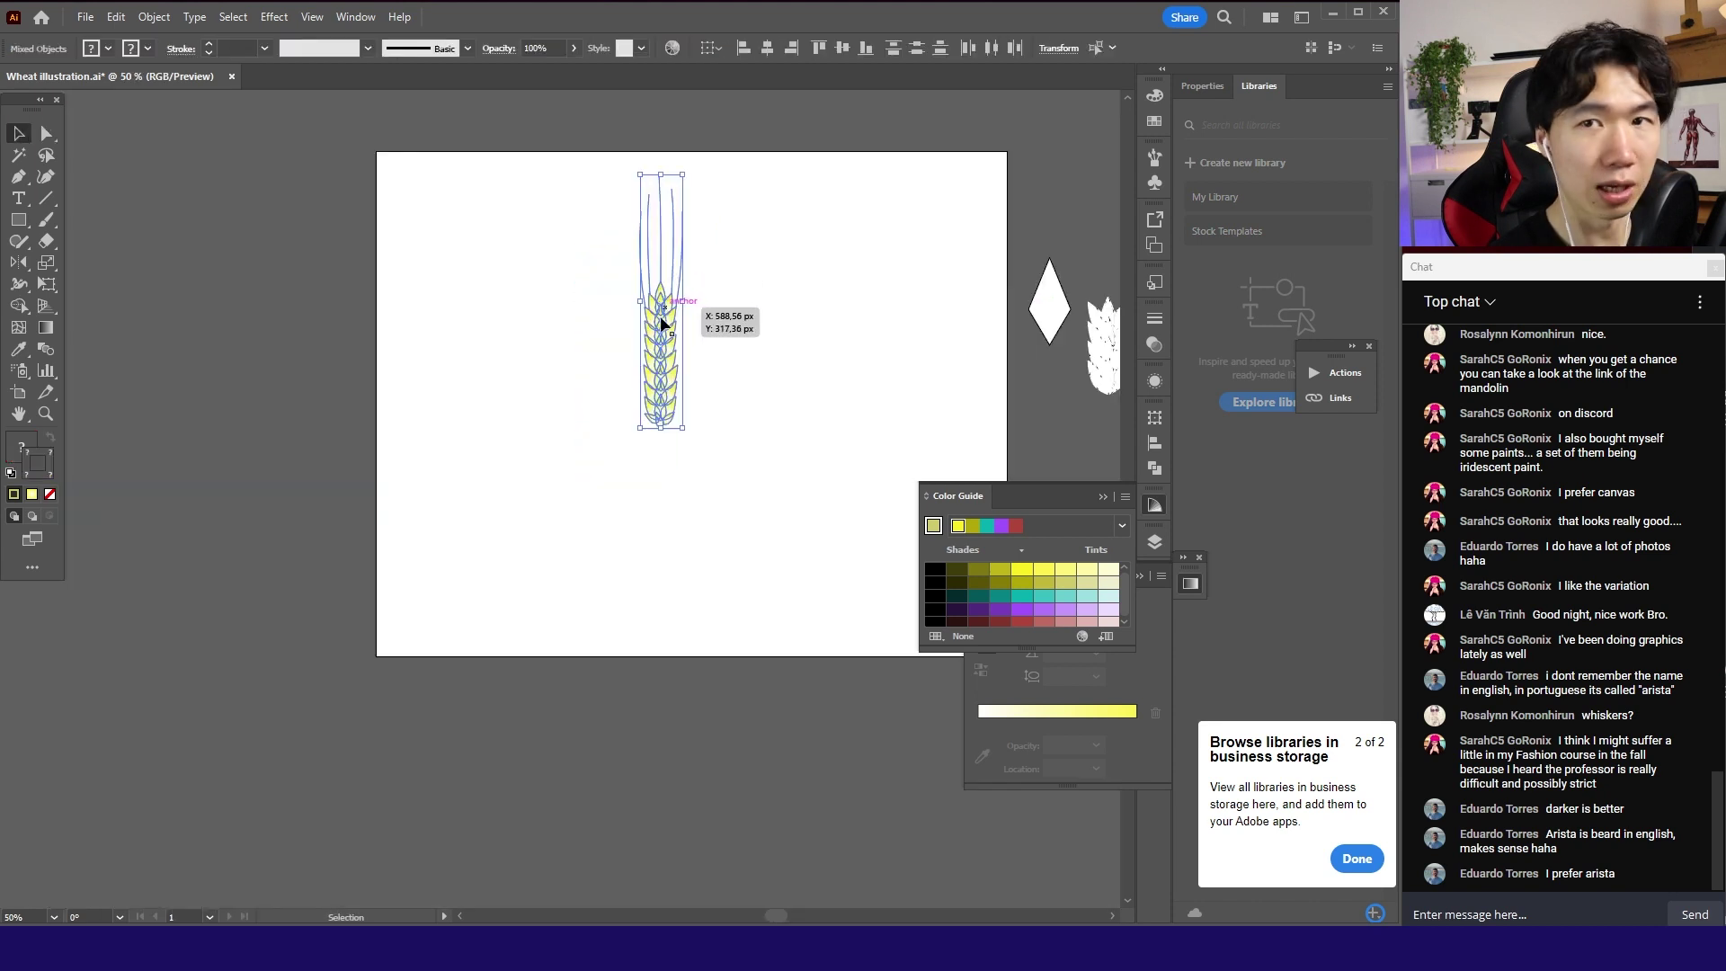
pyautogui.click(744, 338)
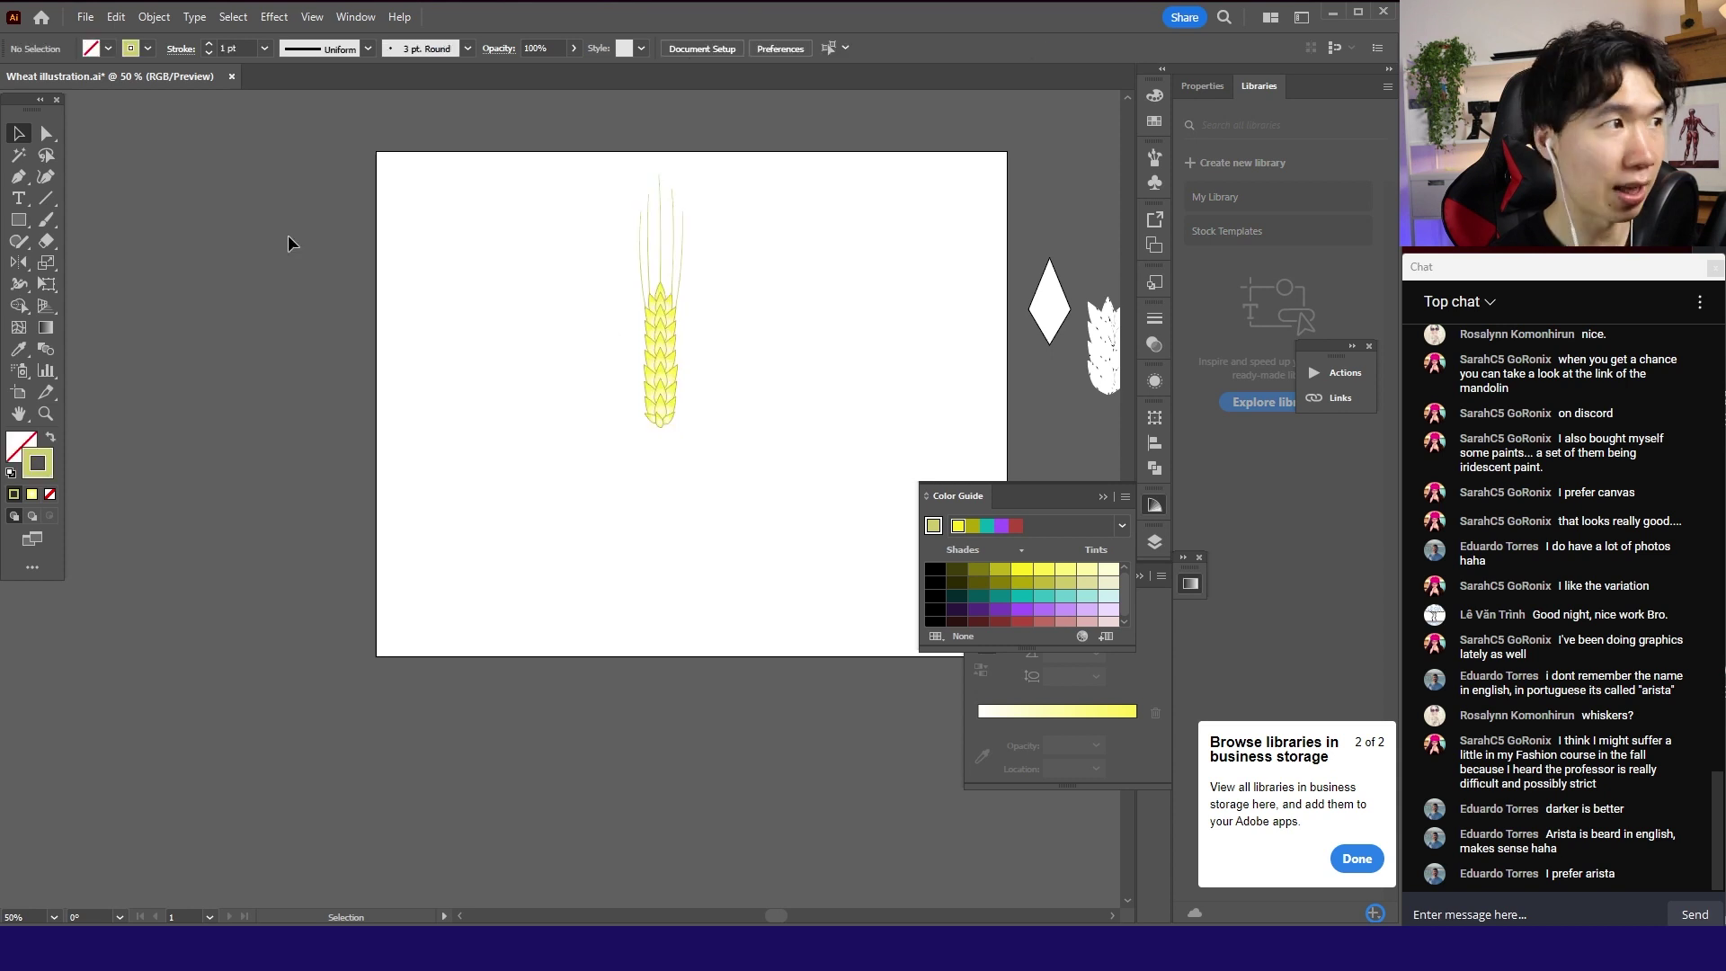
# - Draw a straight vertical stem line down from the base of the ear and set its stroke weight to 12 pt
pyautogui.press('\\')
pyautogui.moveTo(662, 428); pyautogui.dragTo(662, 611)
pyautogui.press('v')
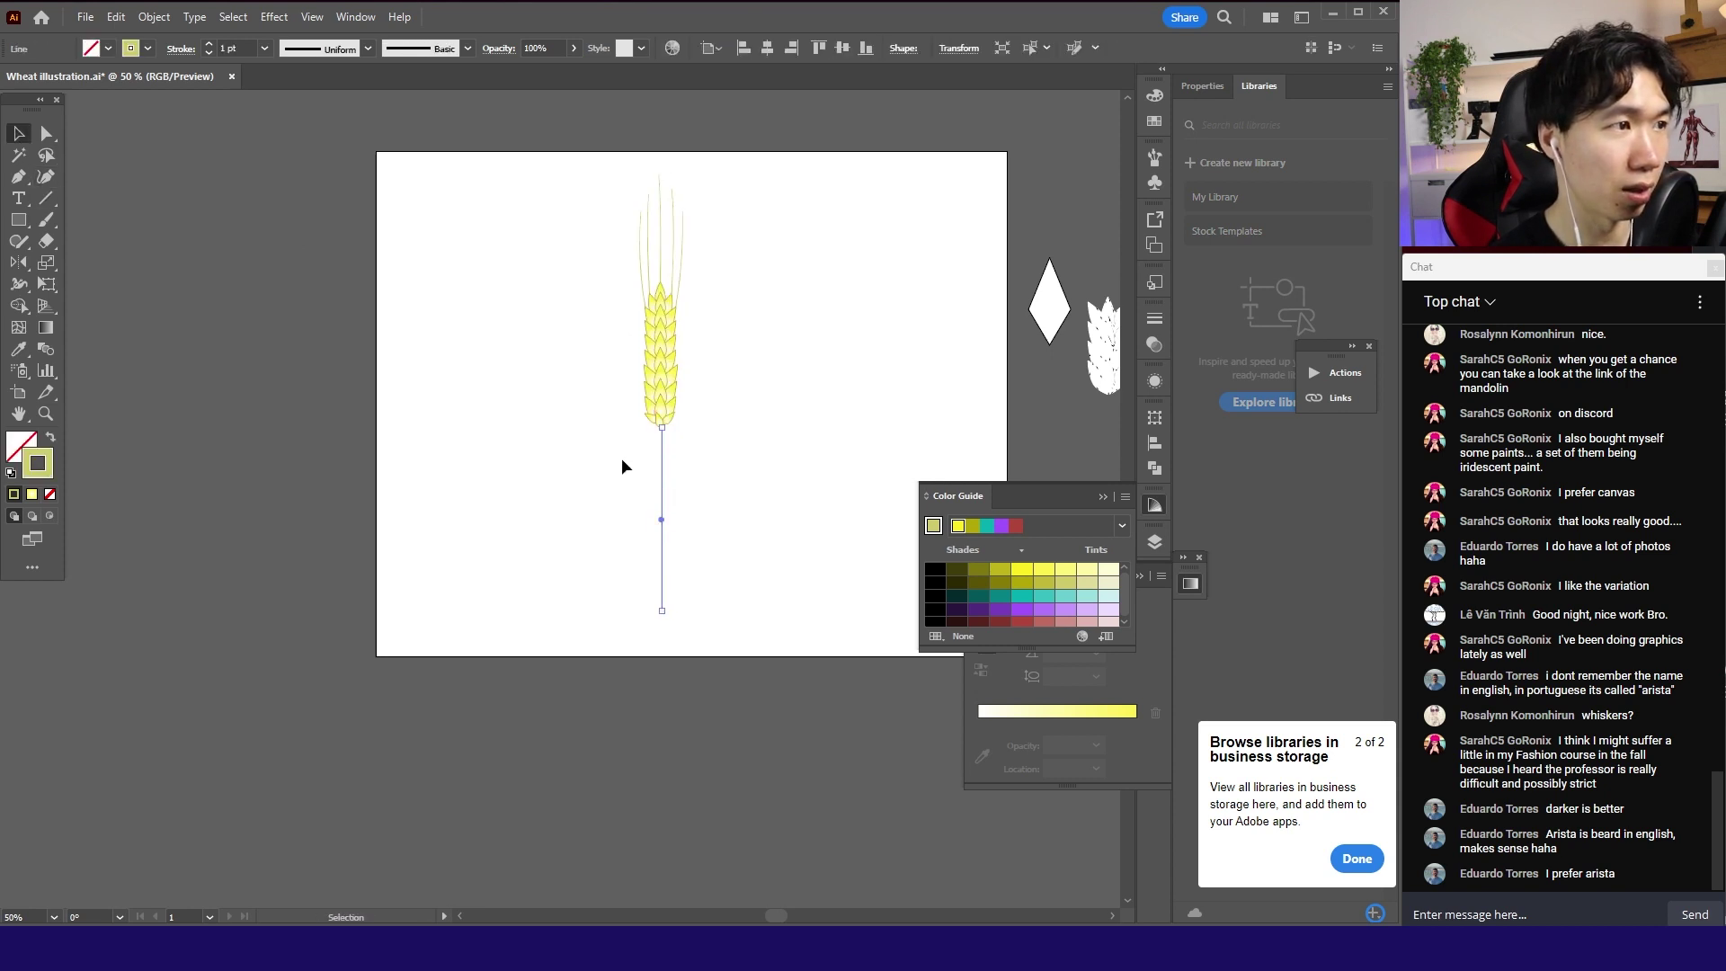
pyautogui.click(267, 51)
pyautogui.click(295, 184)
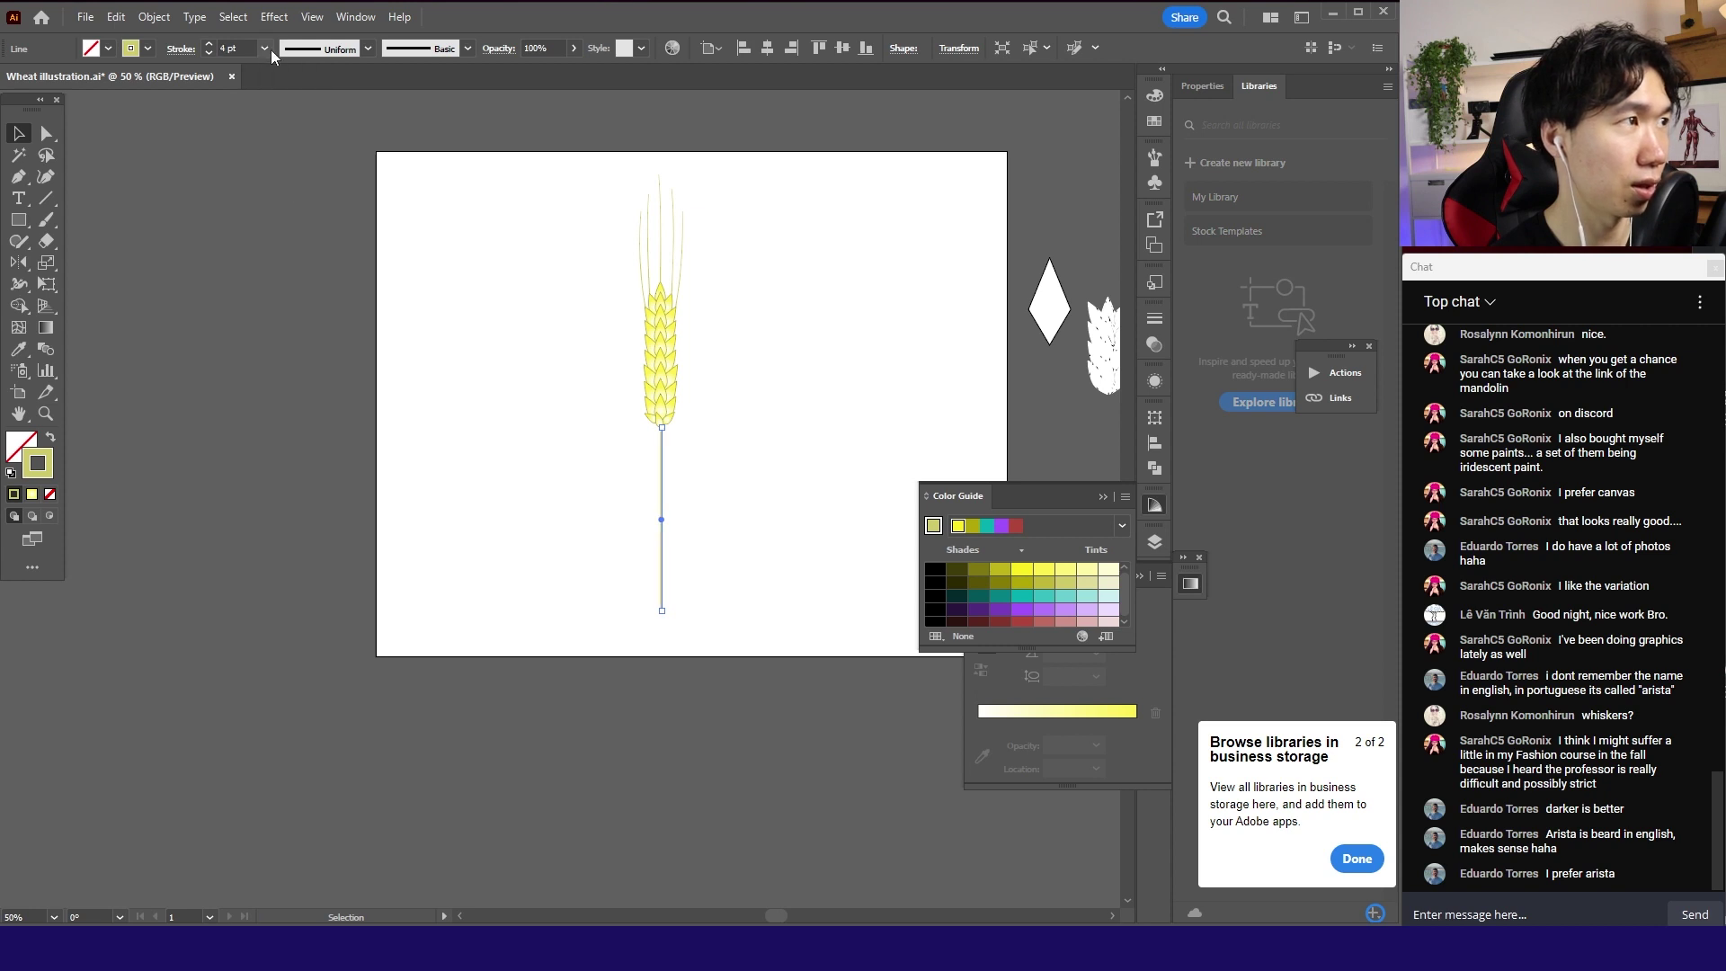
pyautogui.click(264, 48)
pyautogui.click(310, 327)
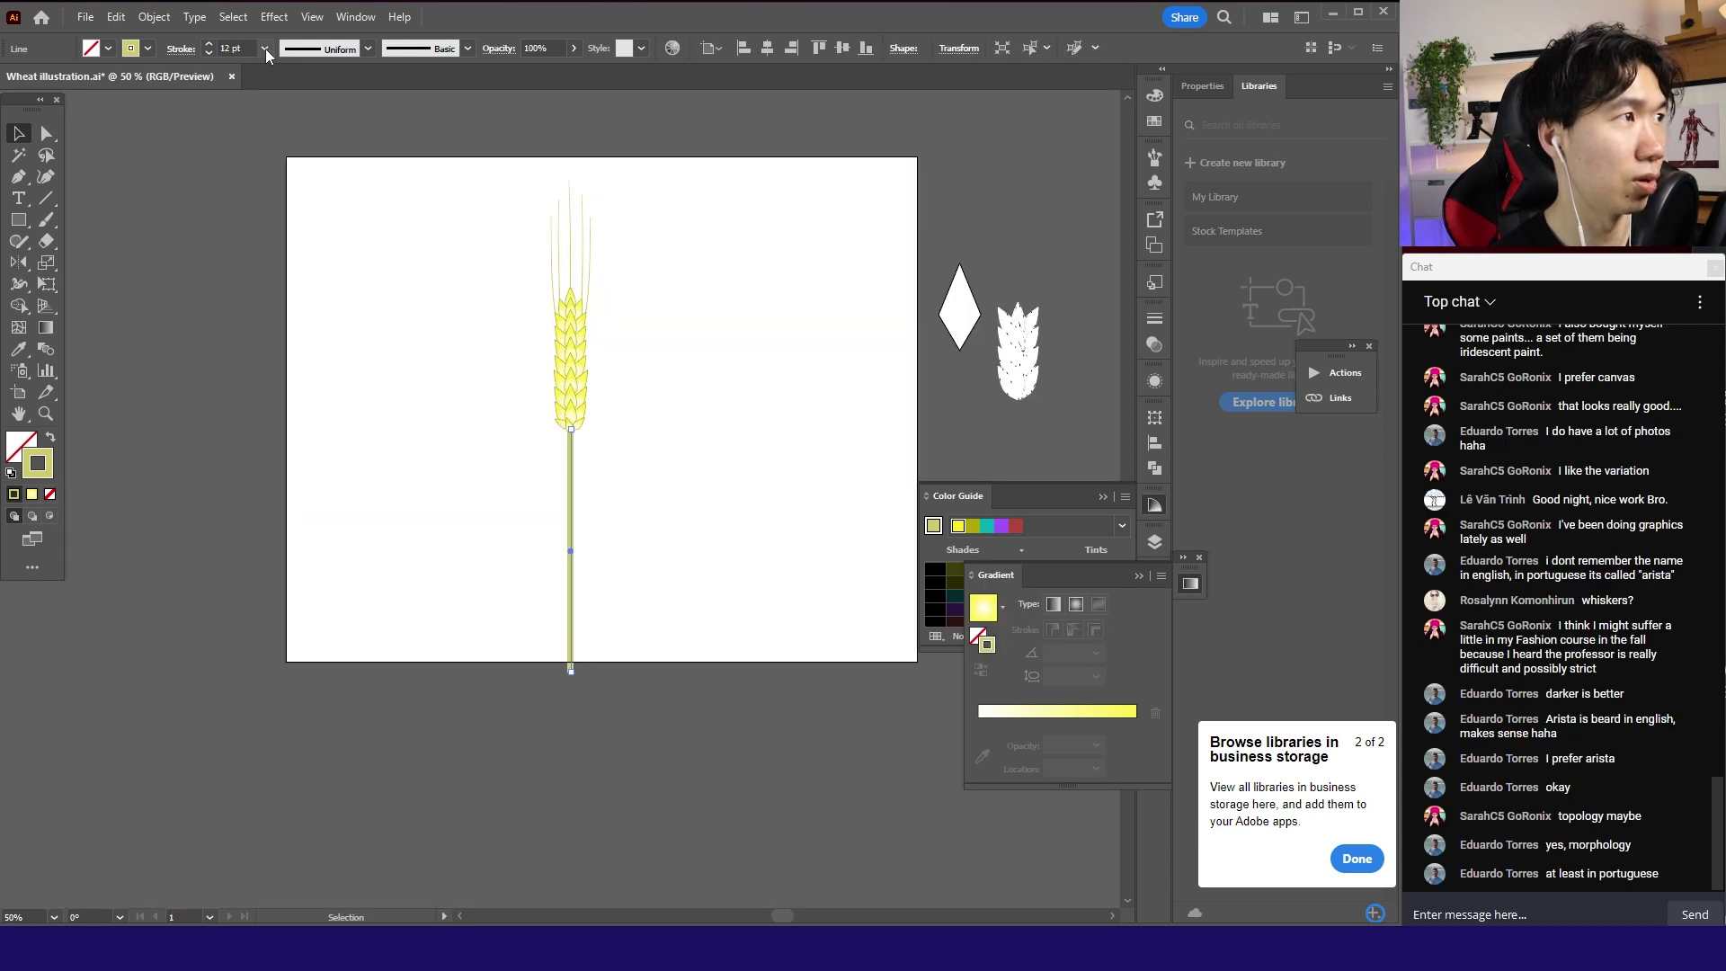
# - Expand the stem line into a shape with both Fill and Stroke included
pyautogui.click(153, 16)
pyautogui.click(187, 251)
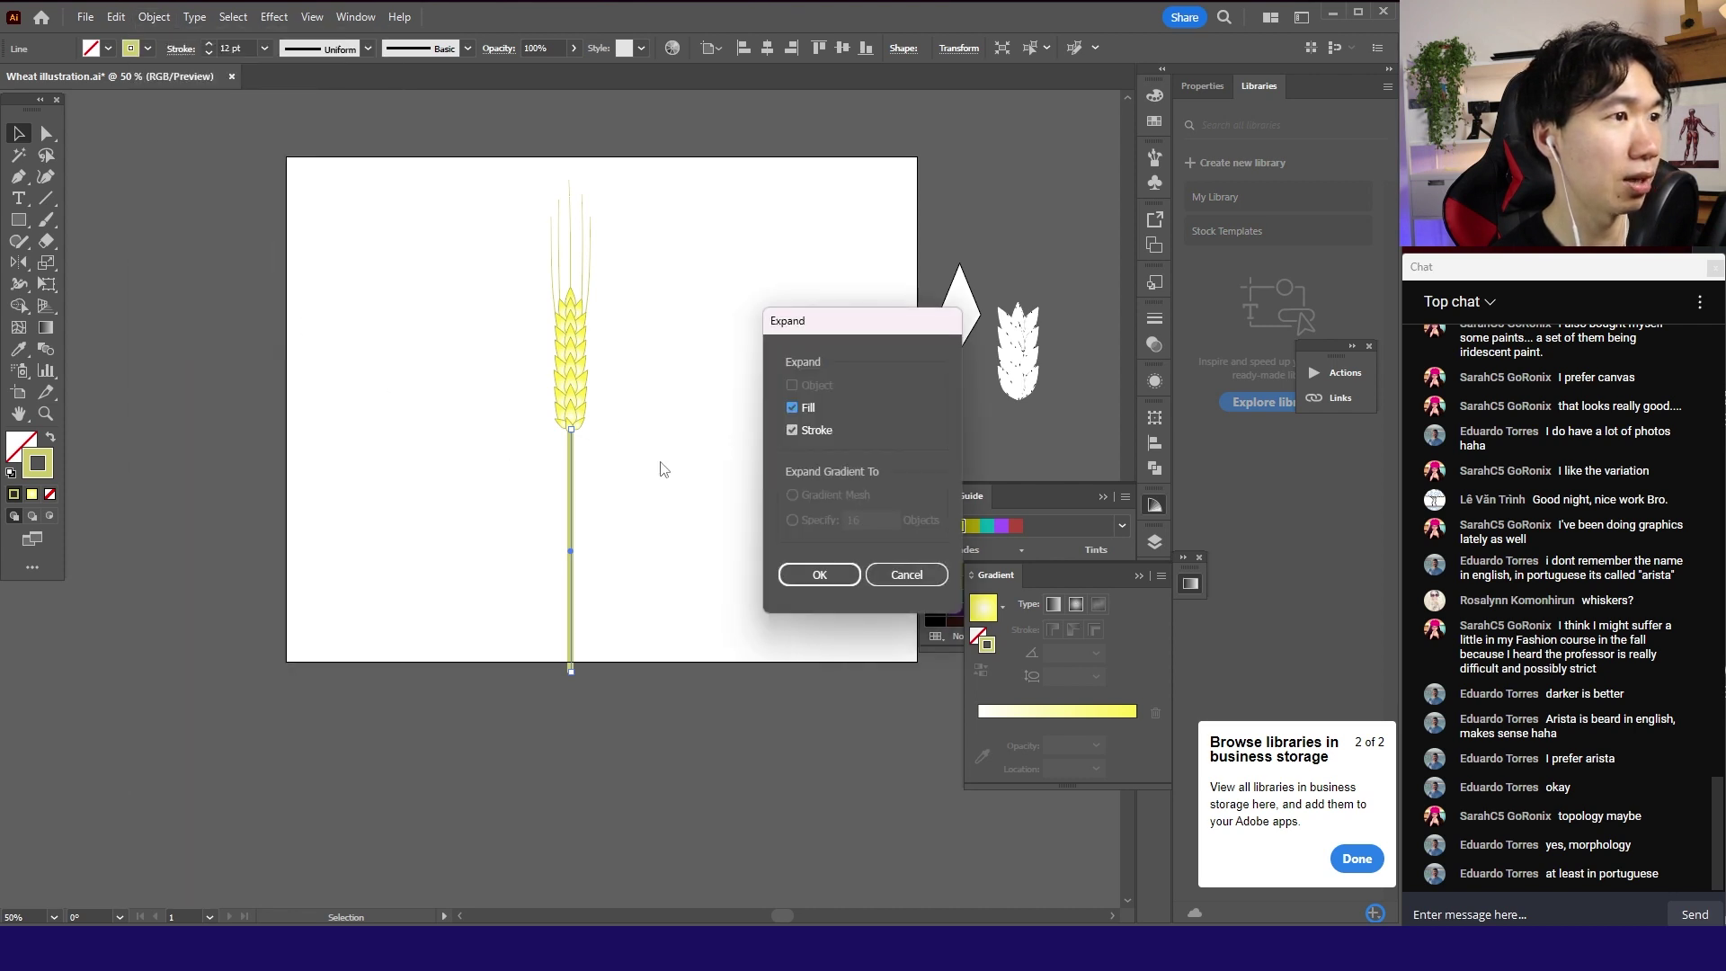
pyautogui.click(819, 575)
# - Give the expanded stem a black outline with a stroke weight of 0.5 pt
pyautogui.scroll(1, 629, 546)
pyautogui.scroll(1, 629, 546)
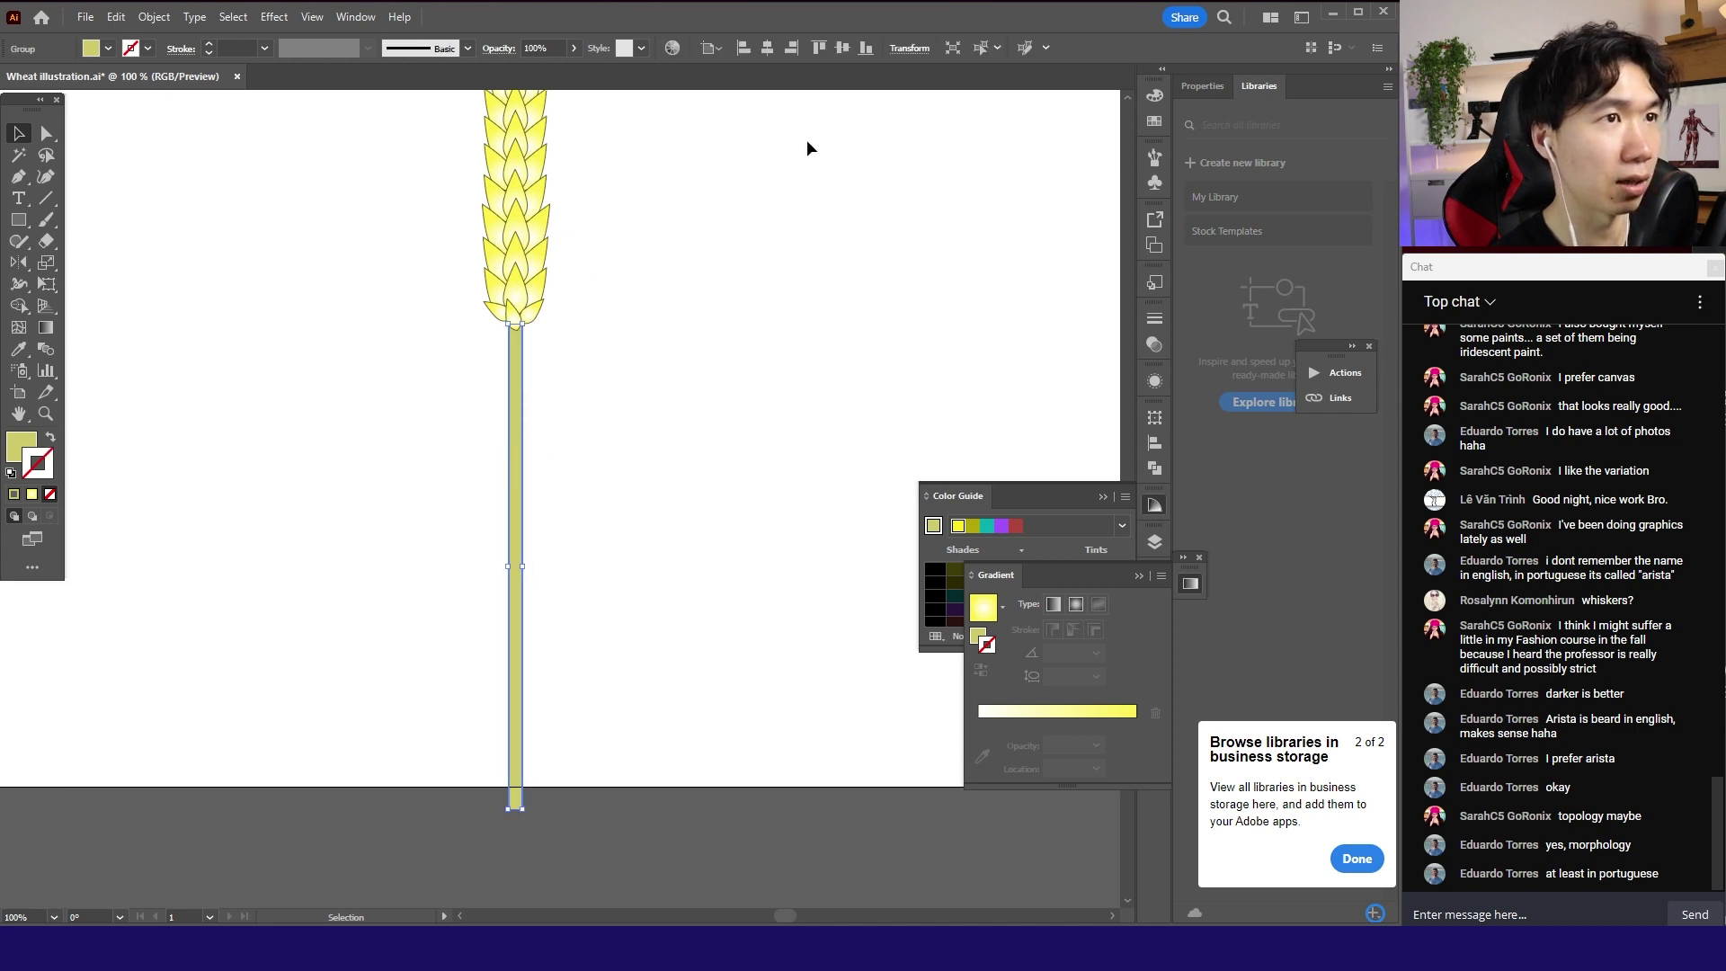
pyautogui.click(1152, 120)
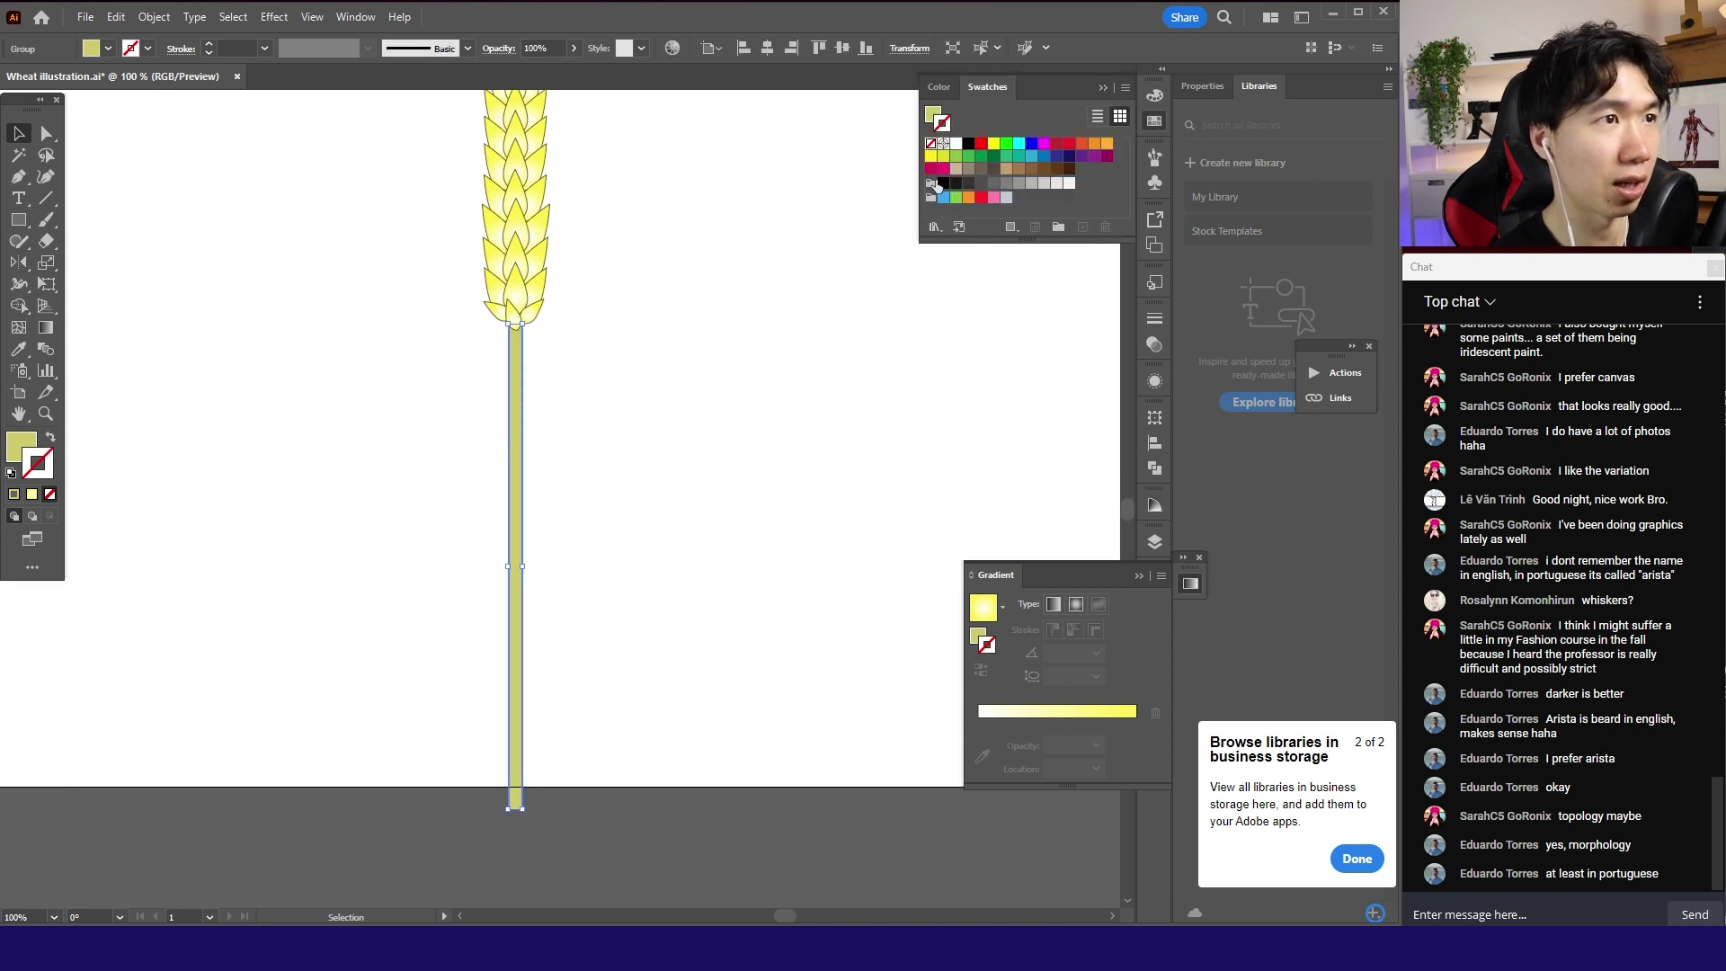
pyautogui.click(968, 145)
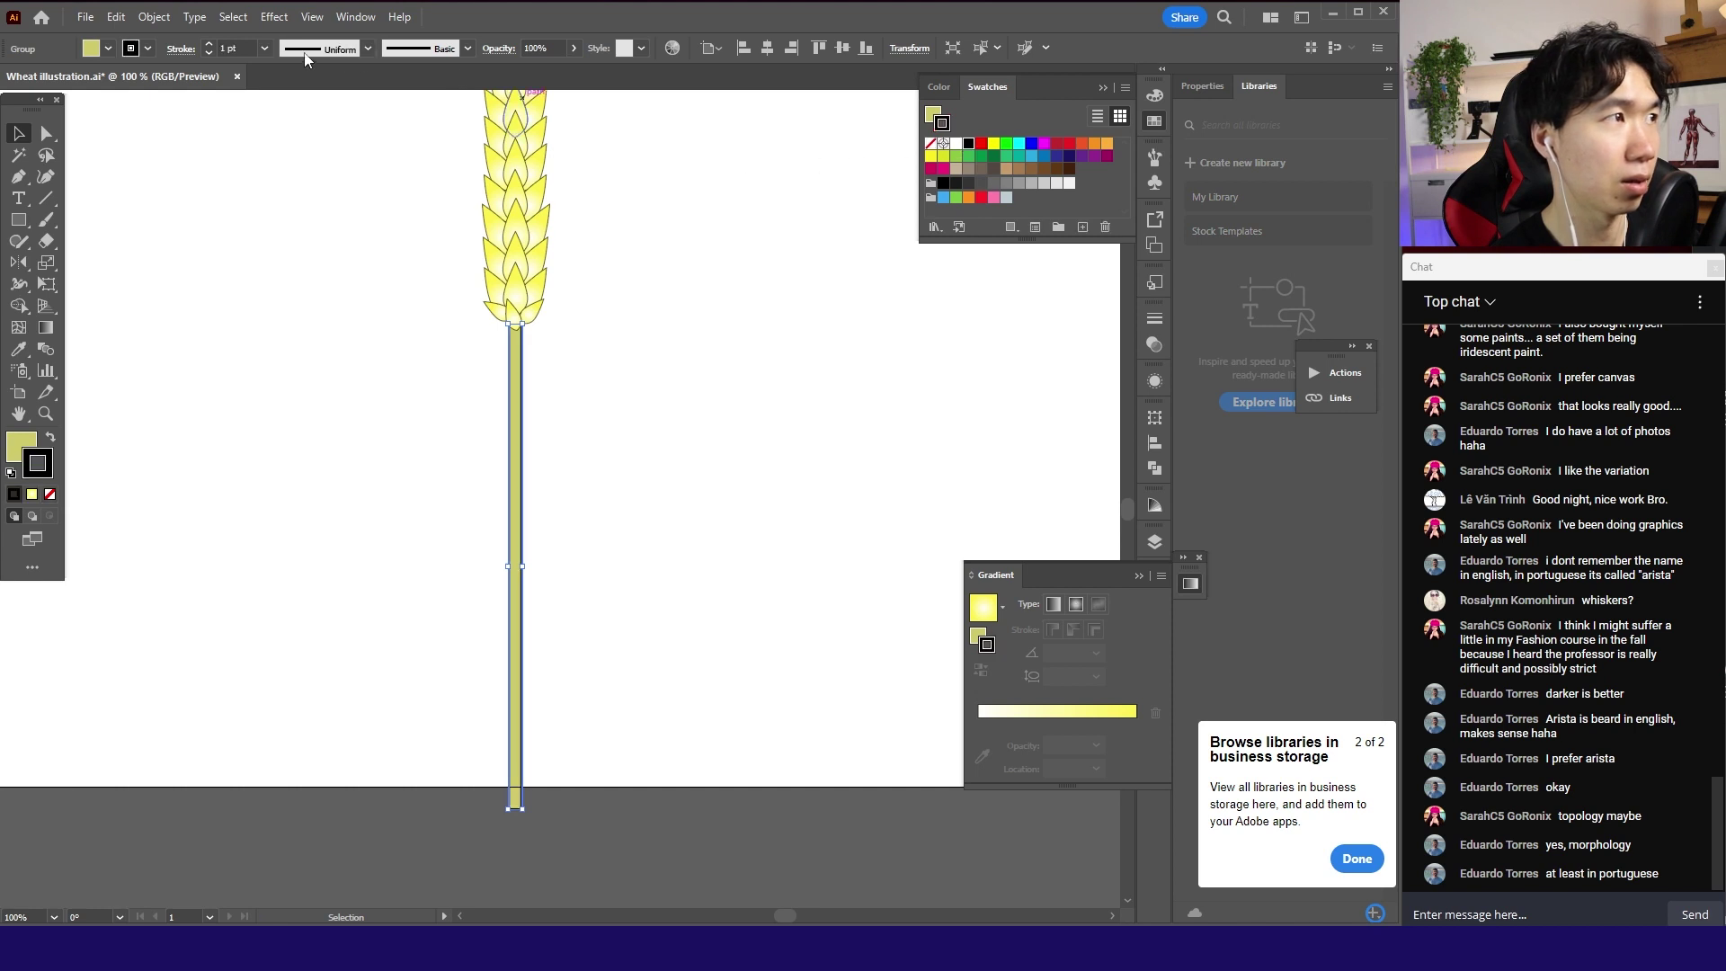
pyautogui.click(264, 50)
pyautogui.click(270, 87)
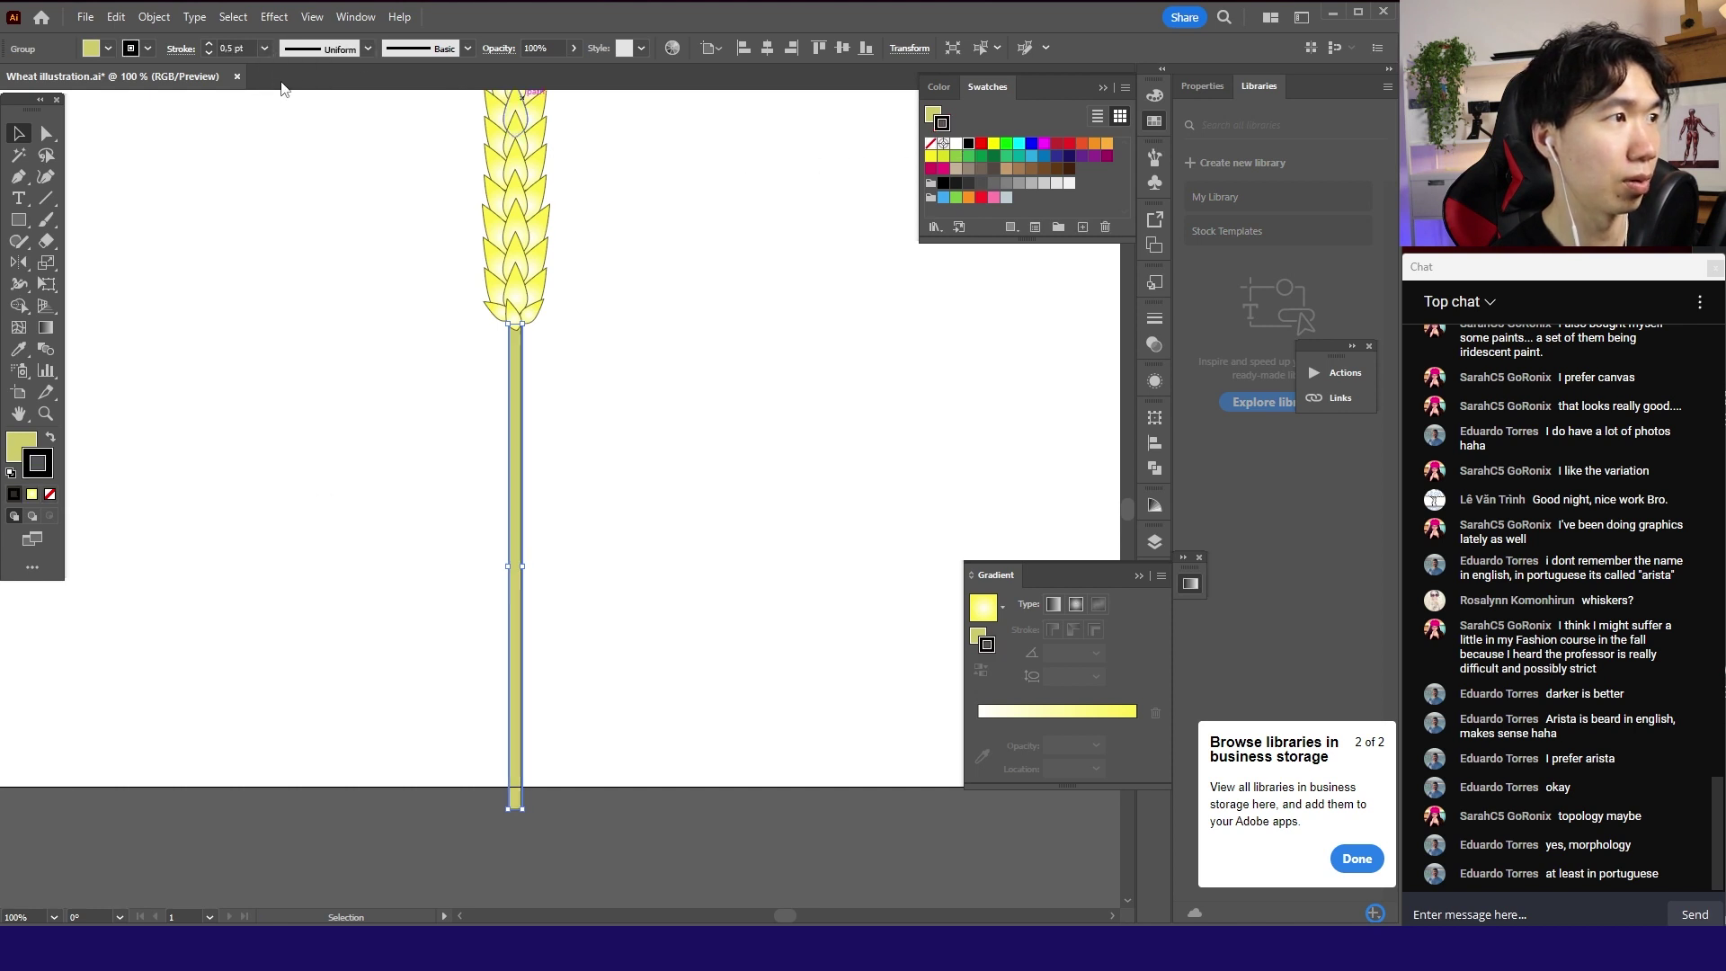
# - Fill the stem with a linear white-to-yellow gradient running across its width
pyautogui.click(665, 266)
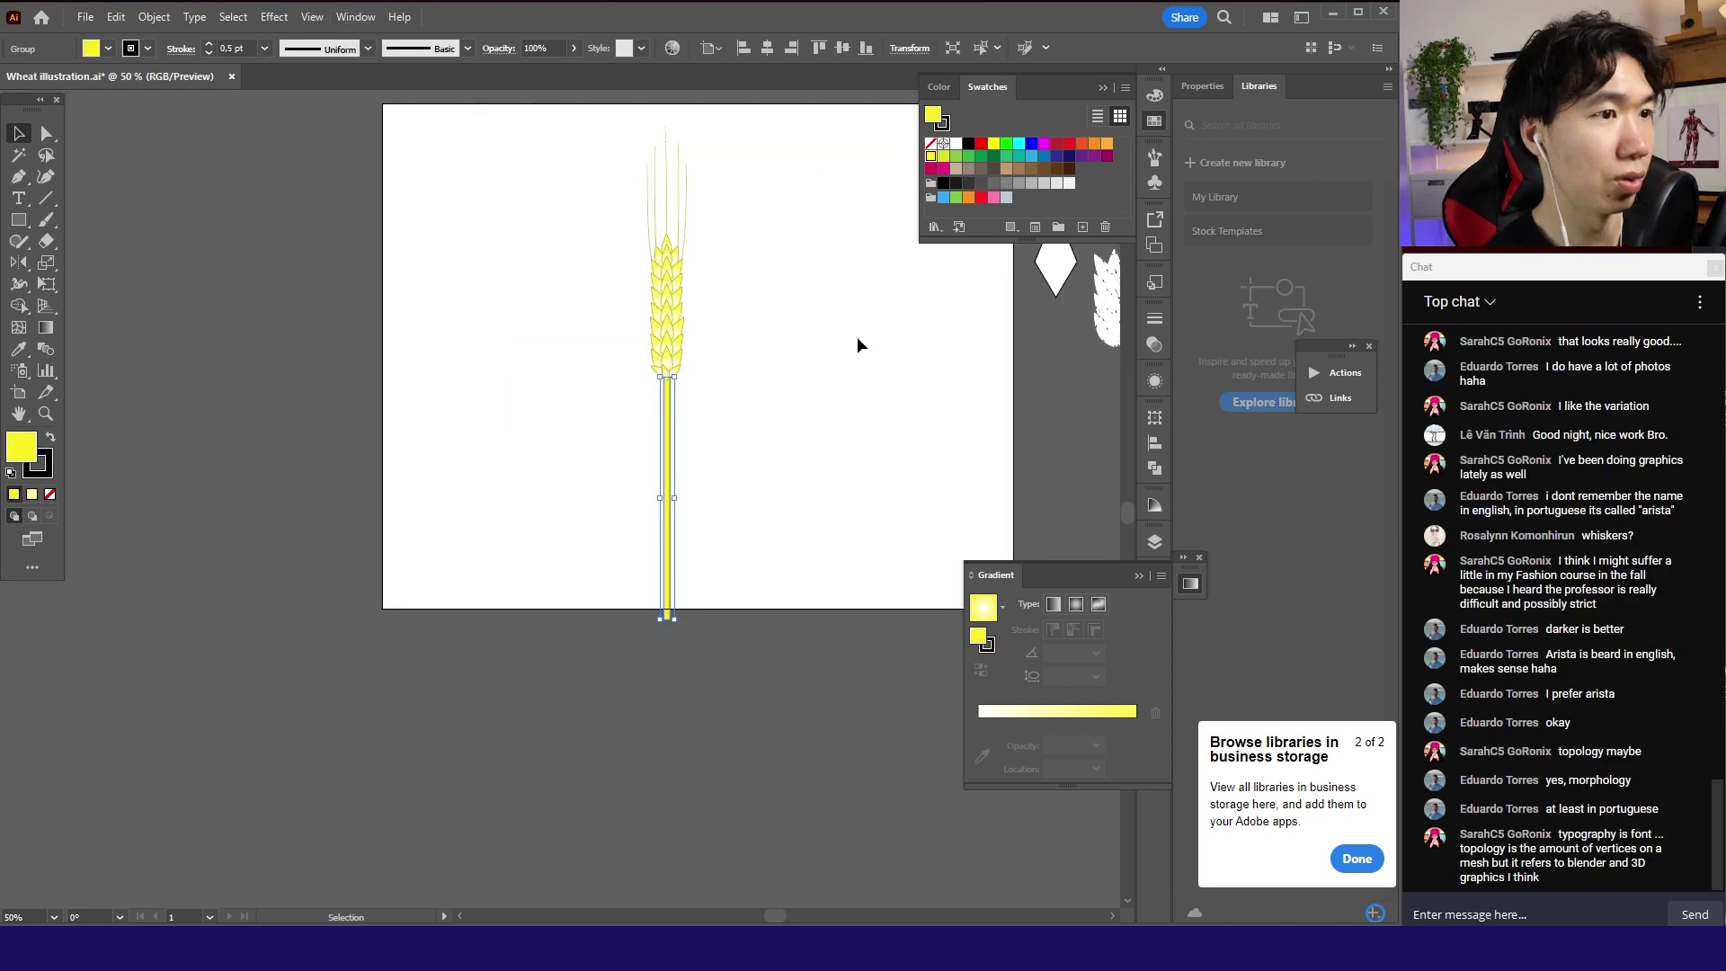
pyautogui.click(1053, 605)
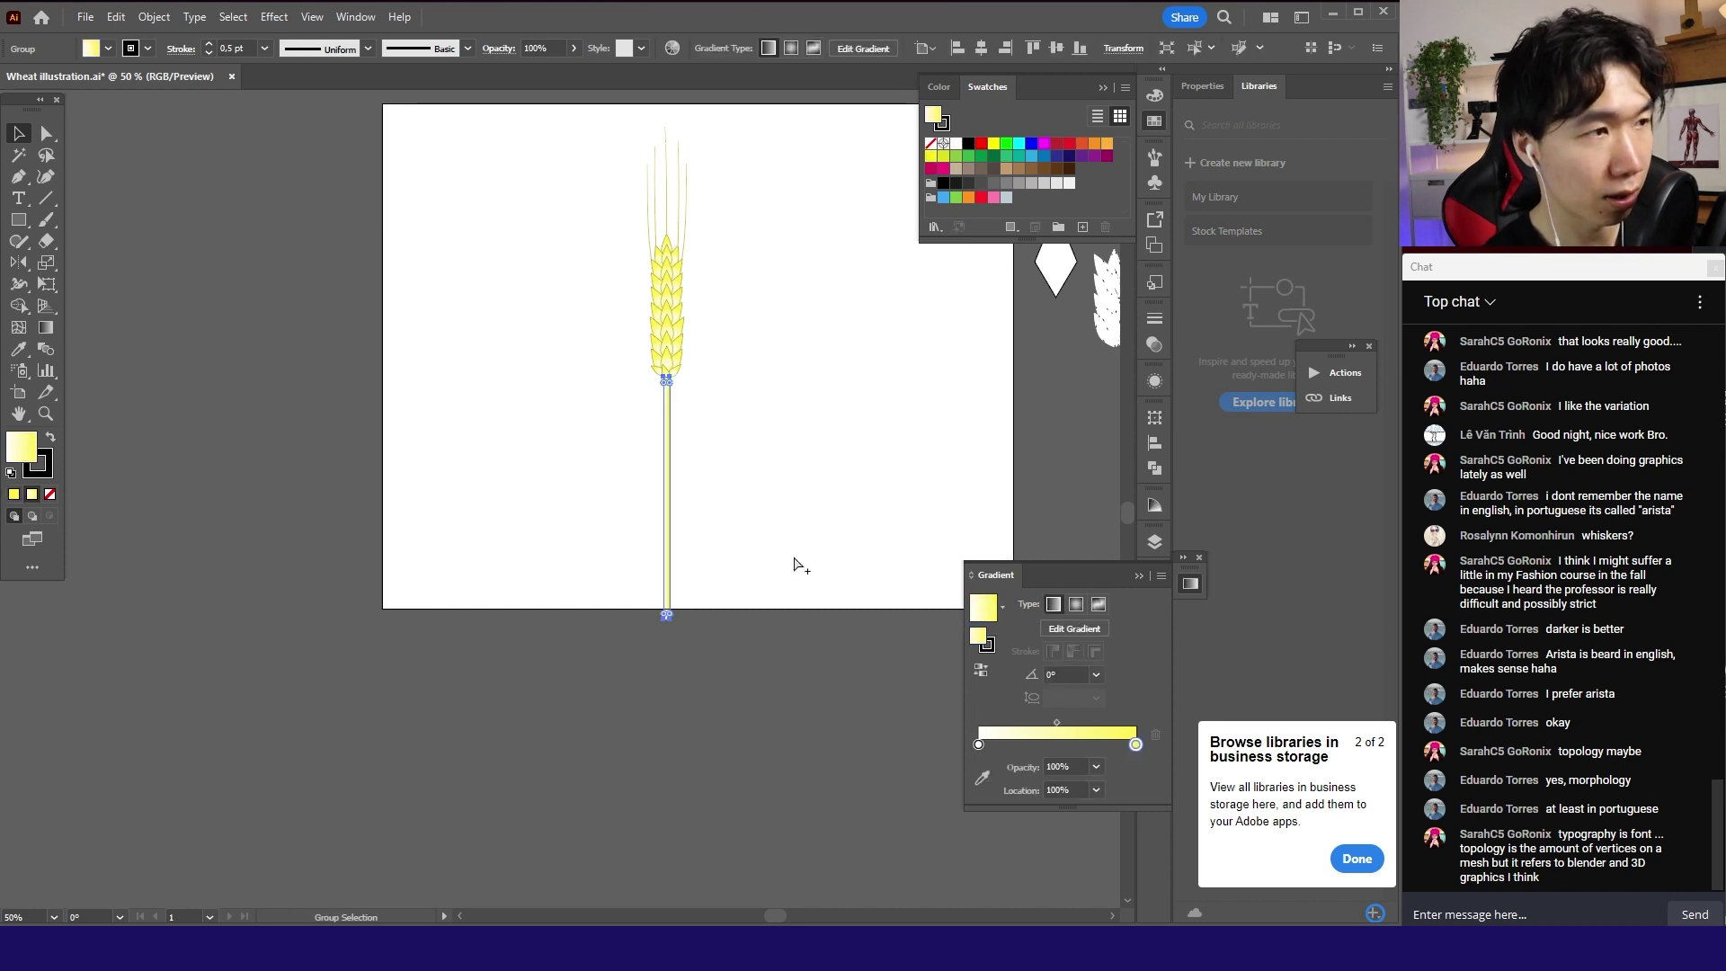
pyautogui.scroll(3, 764, 548)
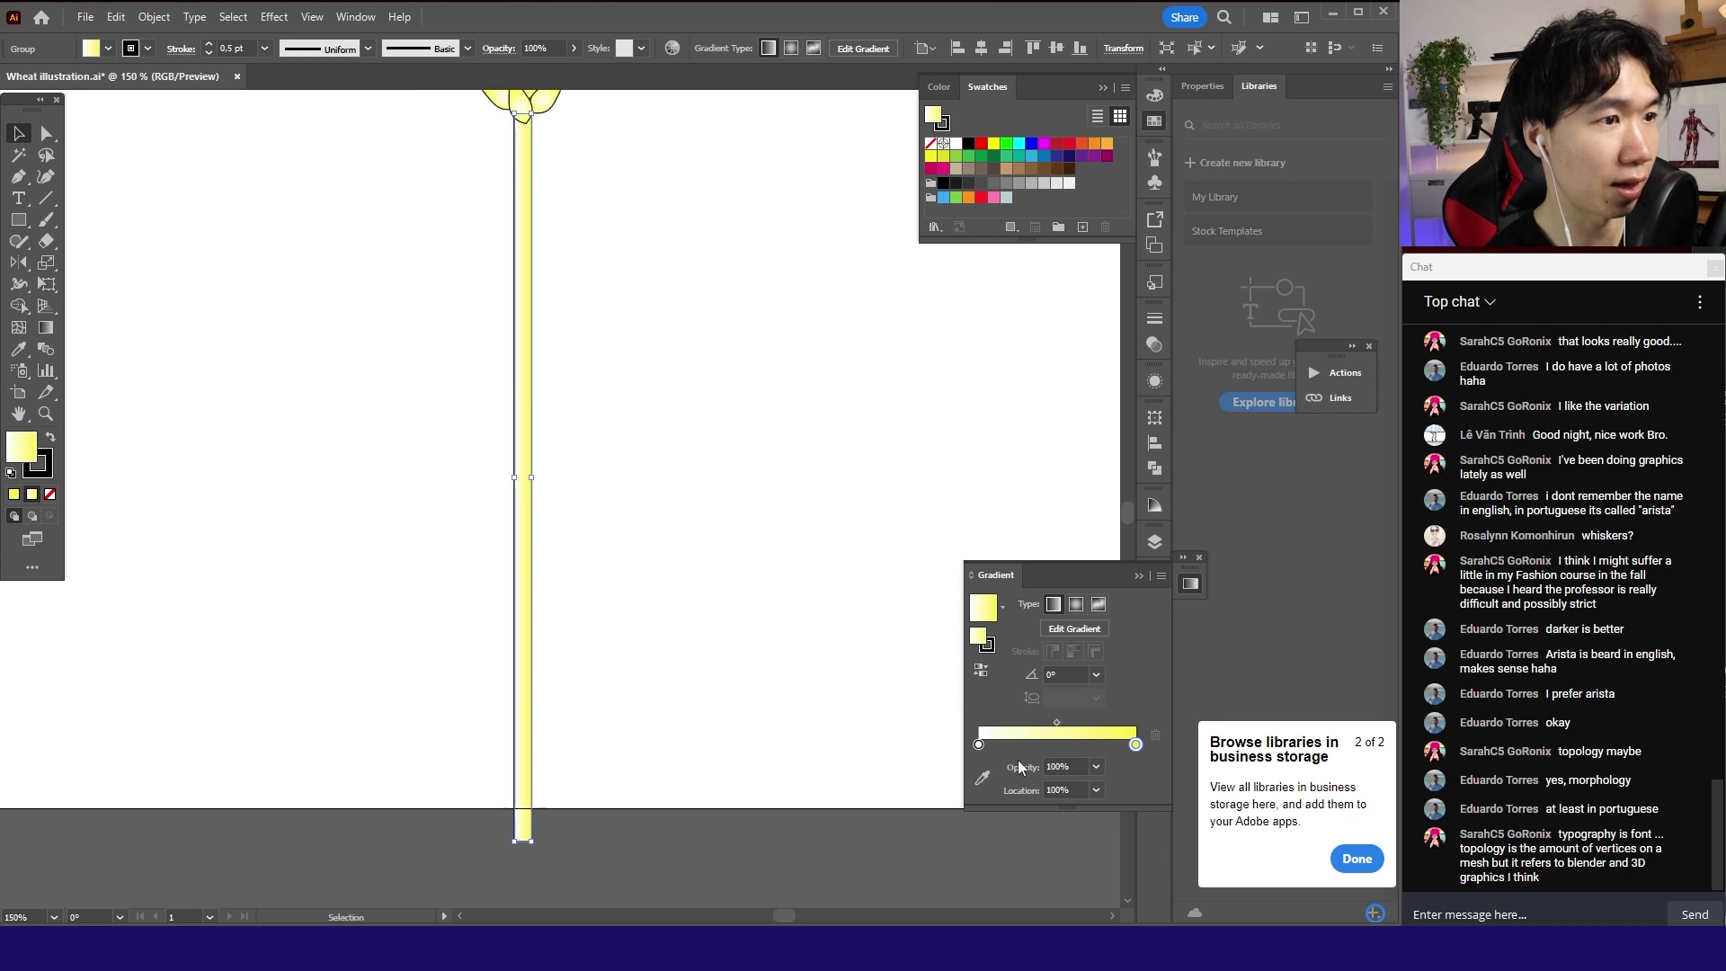
# - Add a white stop at 50% to the stem's gradient and change its starting stop to yellow
pyautogui.moveTo(1040, 743); pyautogui.dragTo(1056, 744)
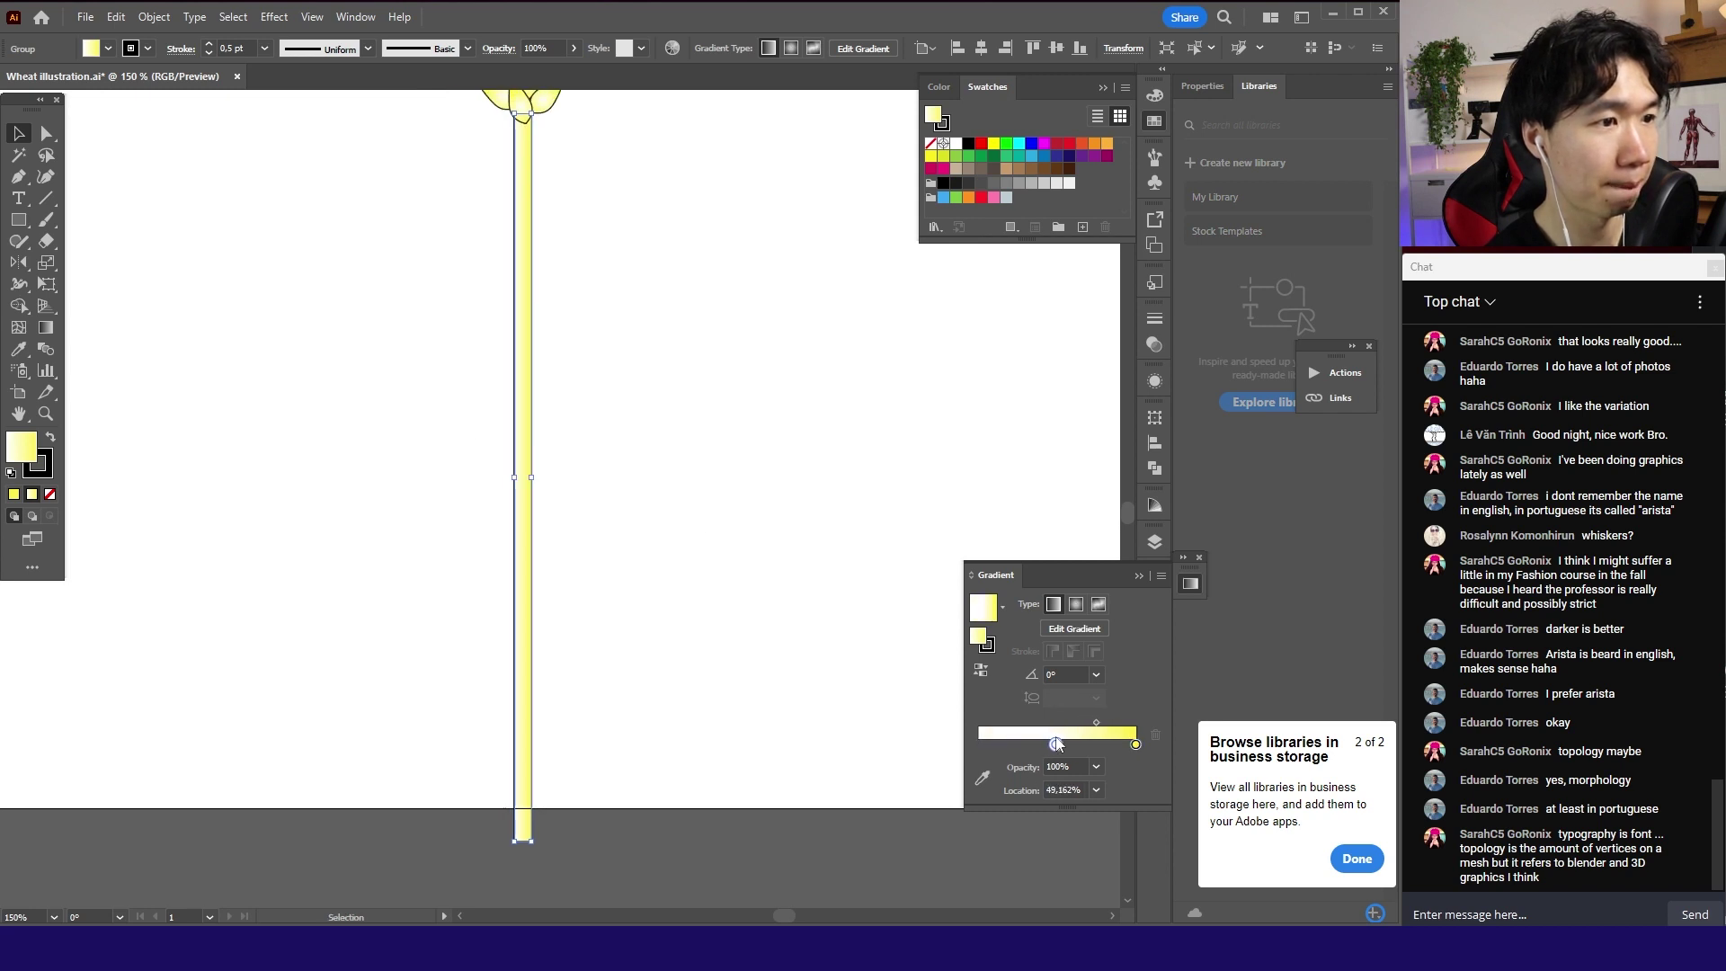
pyautogui.click(1067, 790)
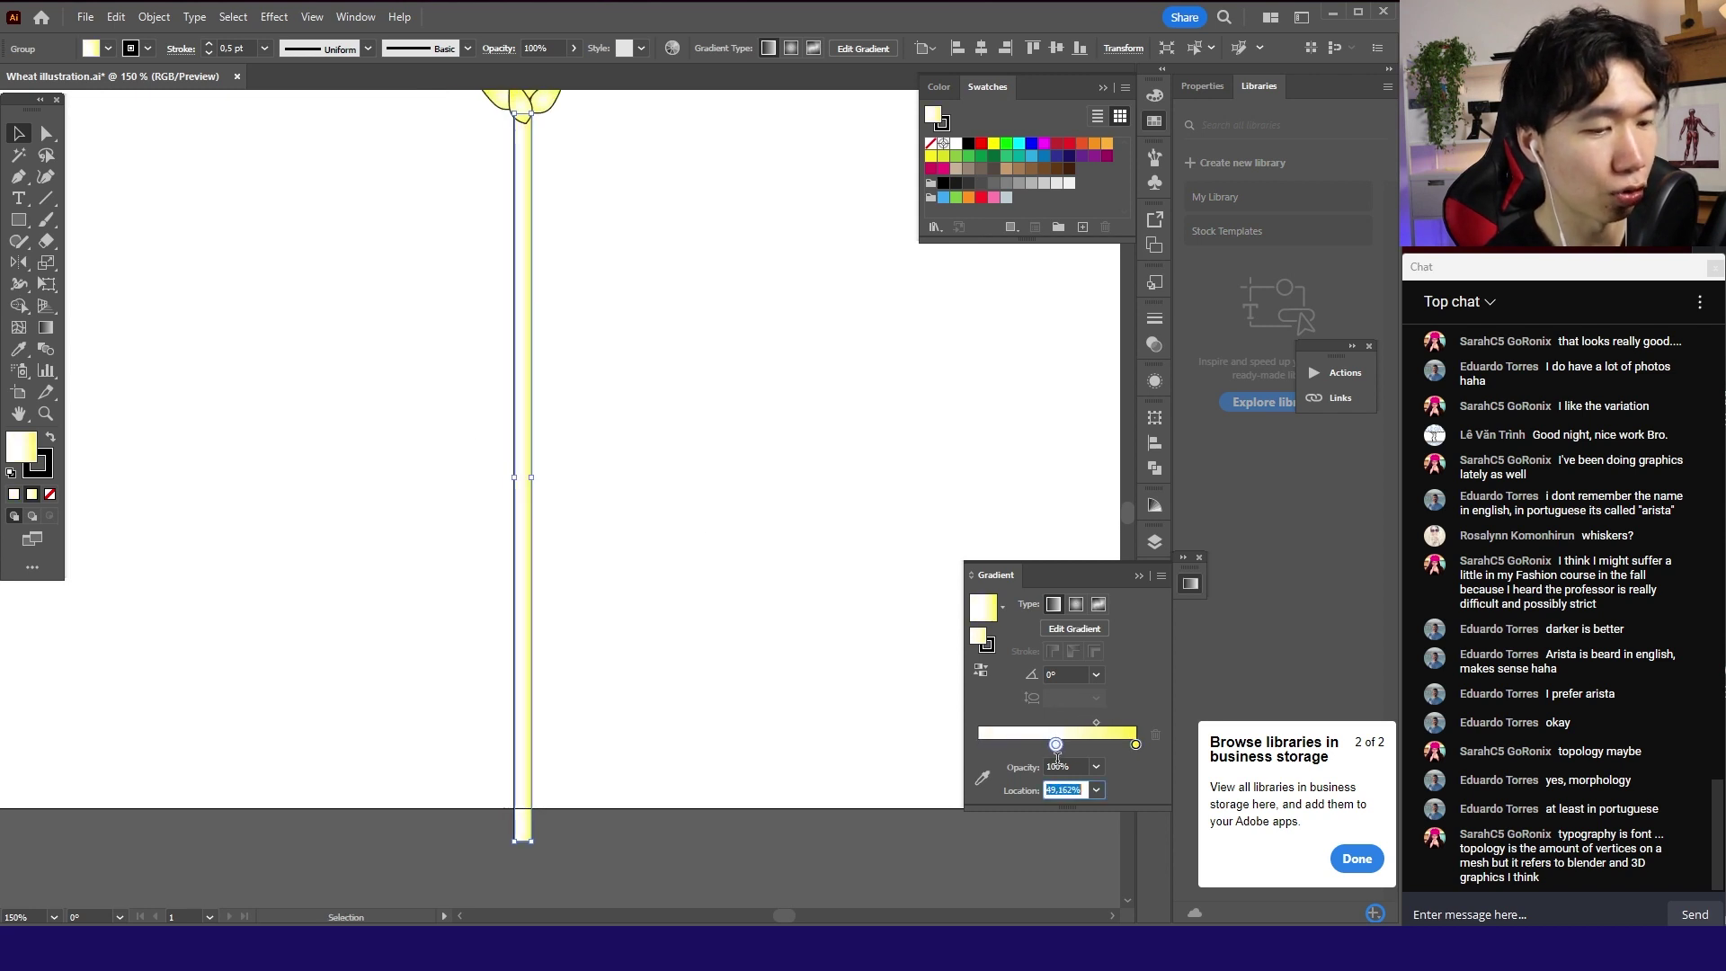
pyautogui.write('50')
pyautogui.moveTo(990, 743); pyautogui.dragTo(957, 758)
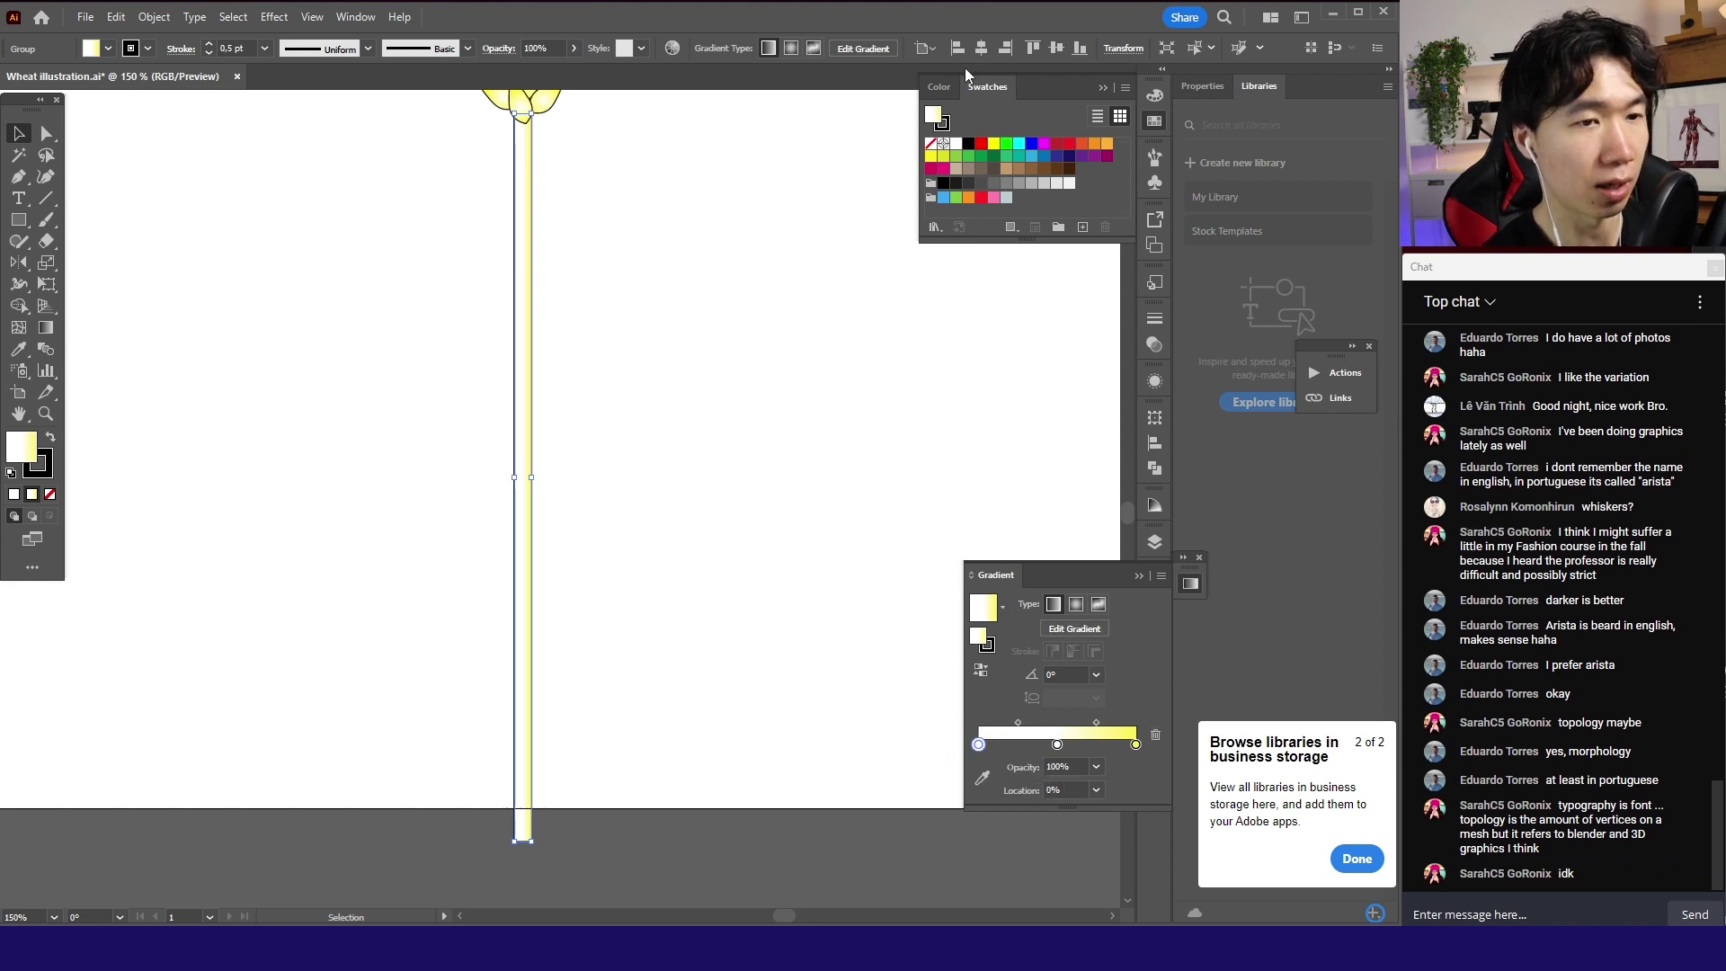
pyautogui.moveTo(930, 159); pyautogui.dragTo(978, 746)
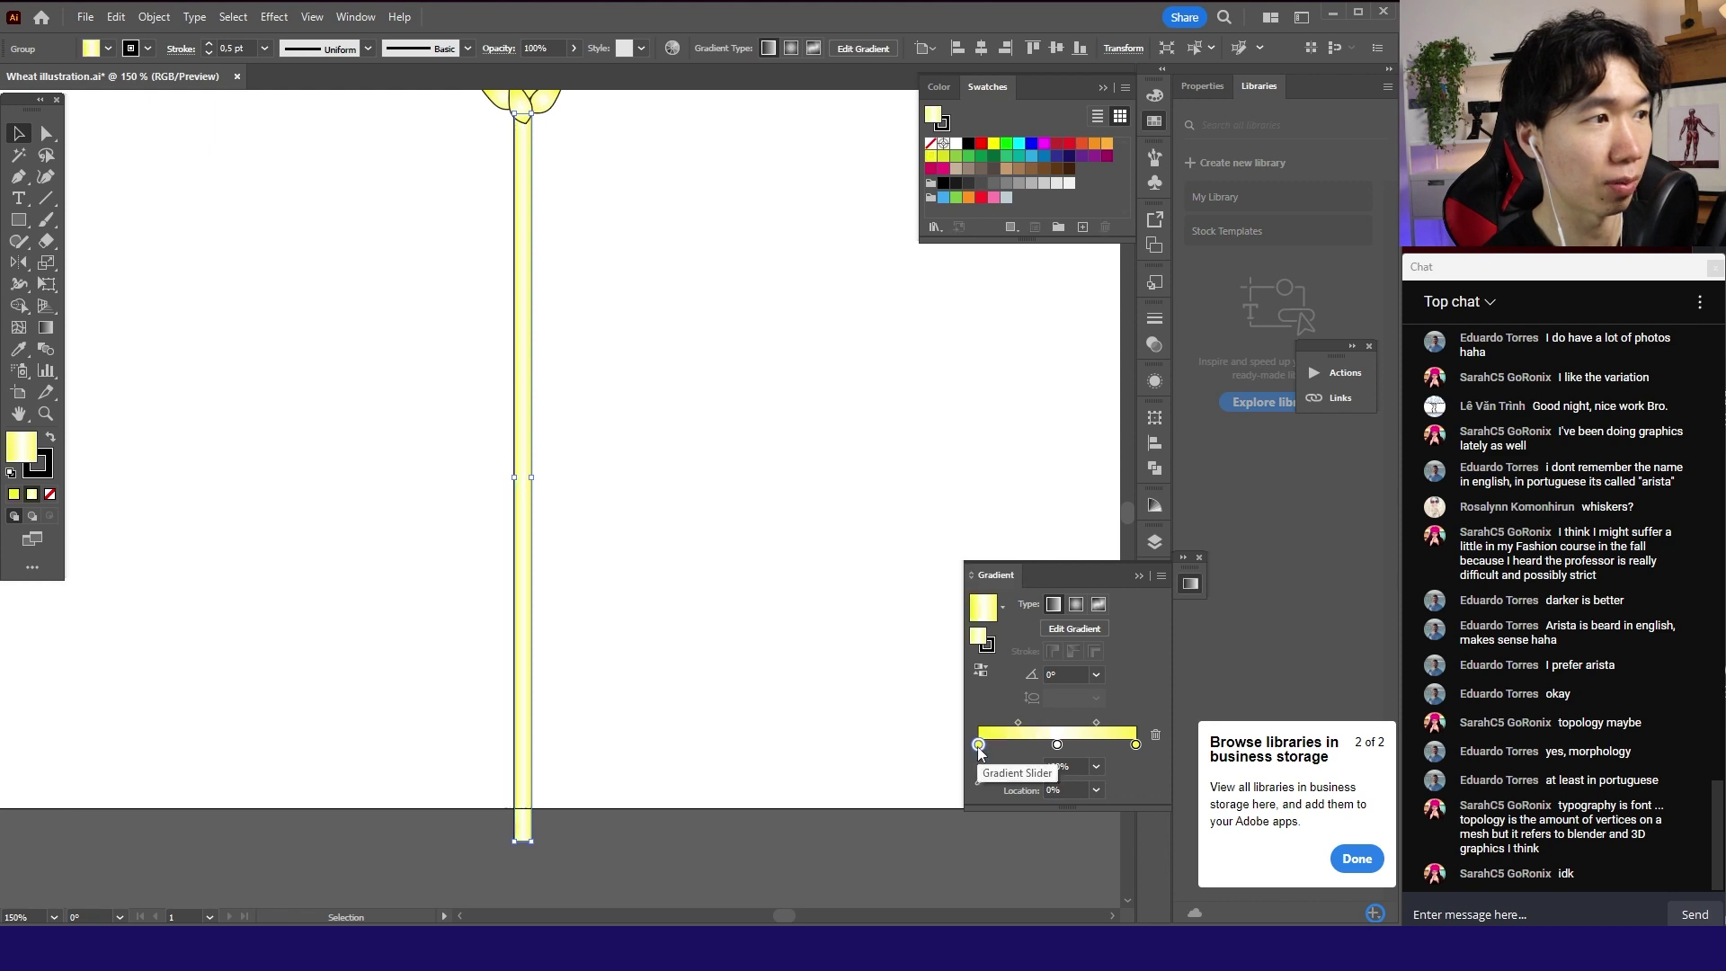
pyautogui.click(600, 316)
pyautogui.scroll(-2, 600, 316)
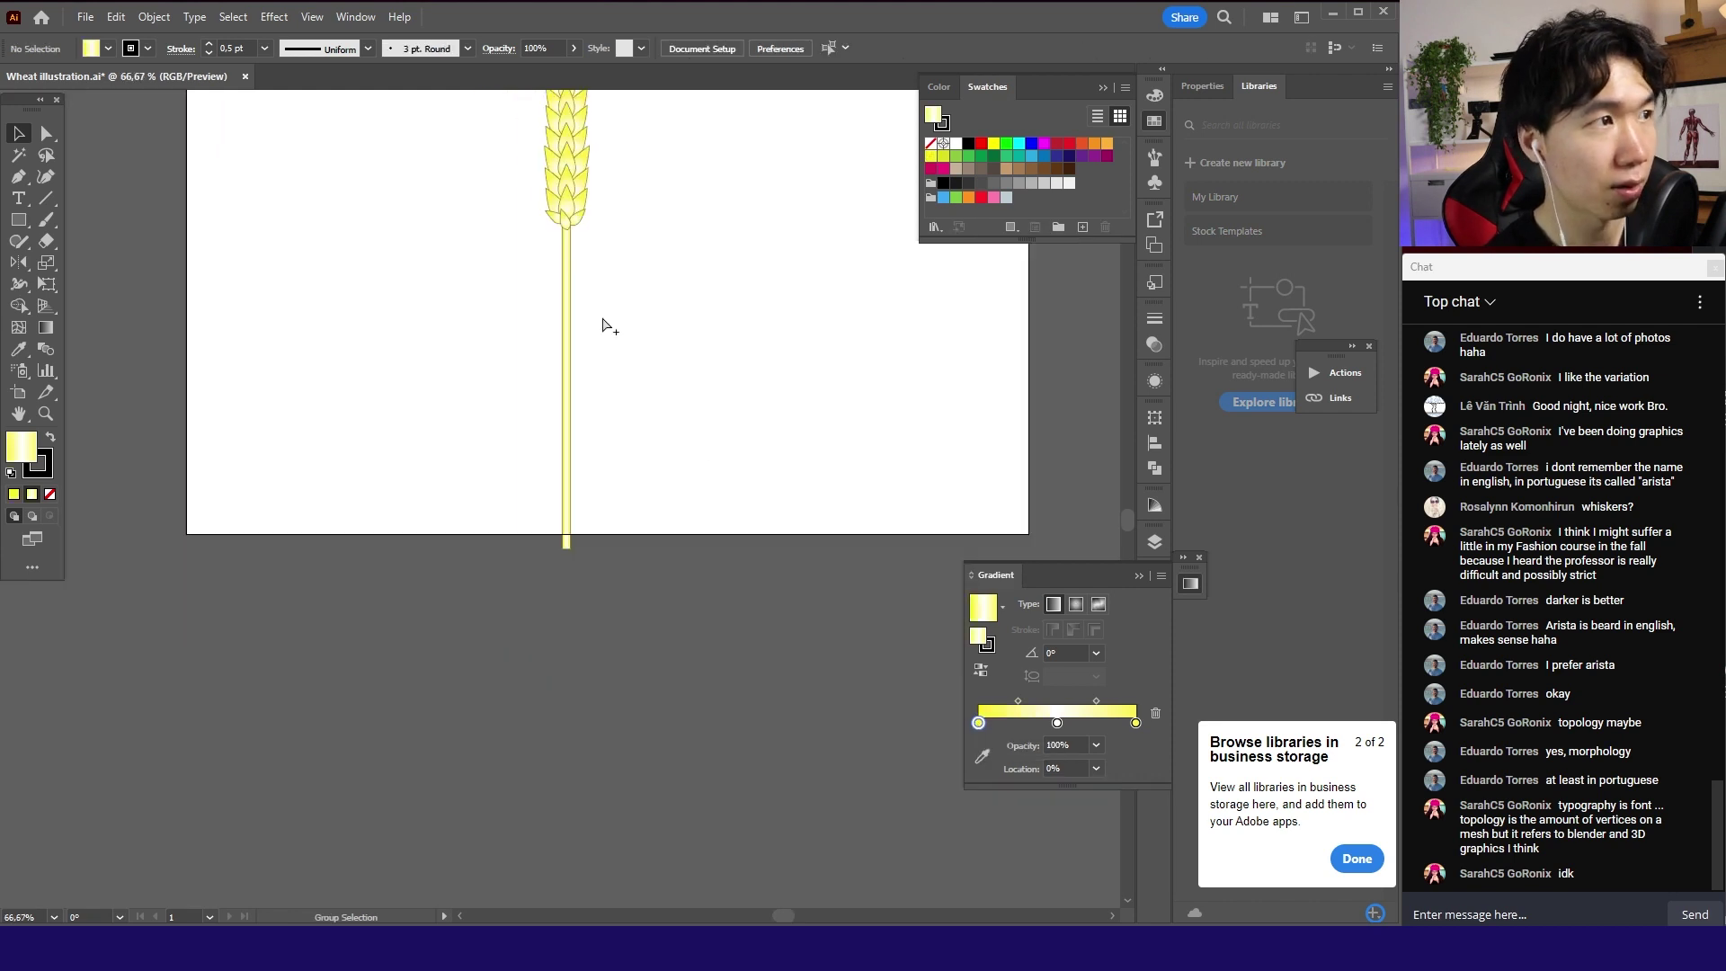
pyautogui.scroll(-1, 603, 318)
pyautogui.moveTo(624, 389); pyautogui.dragTo(714, 429)
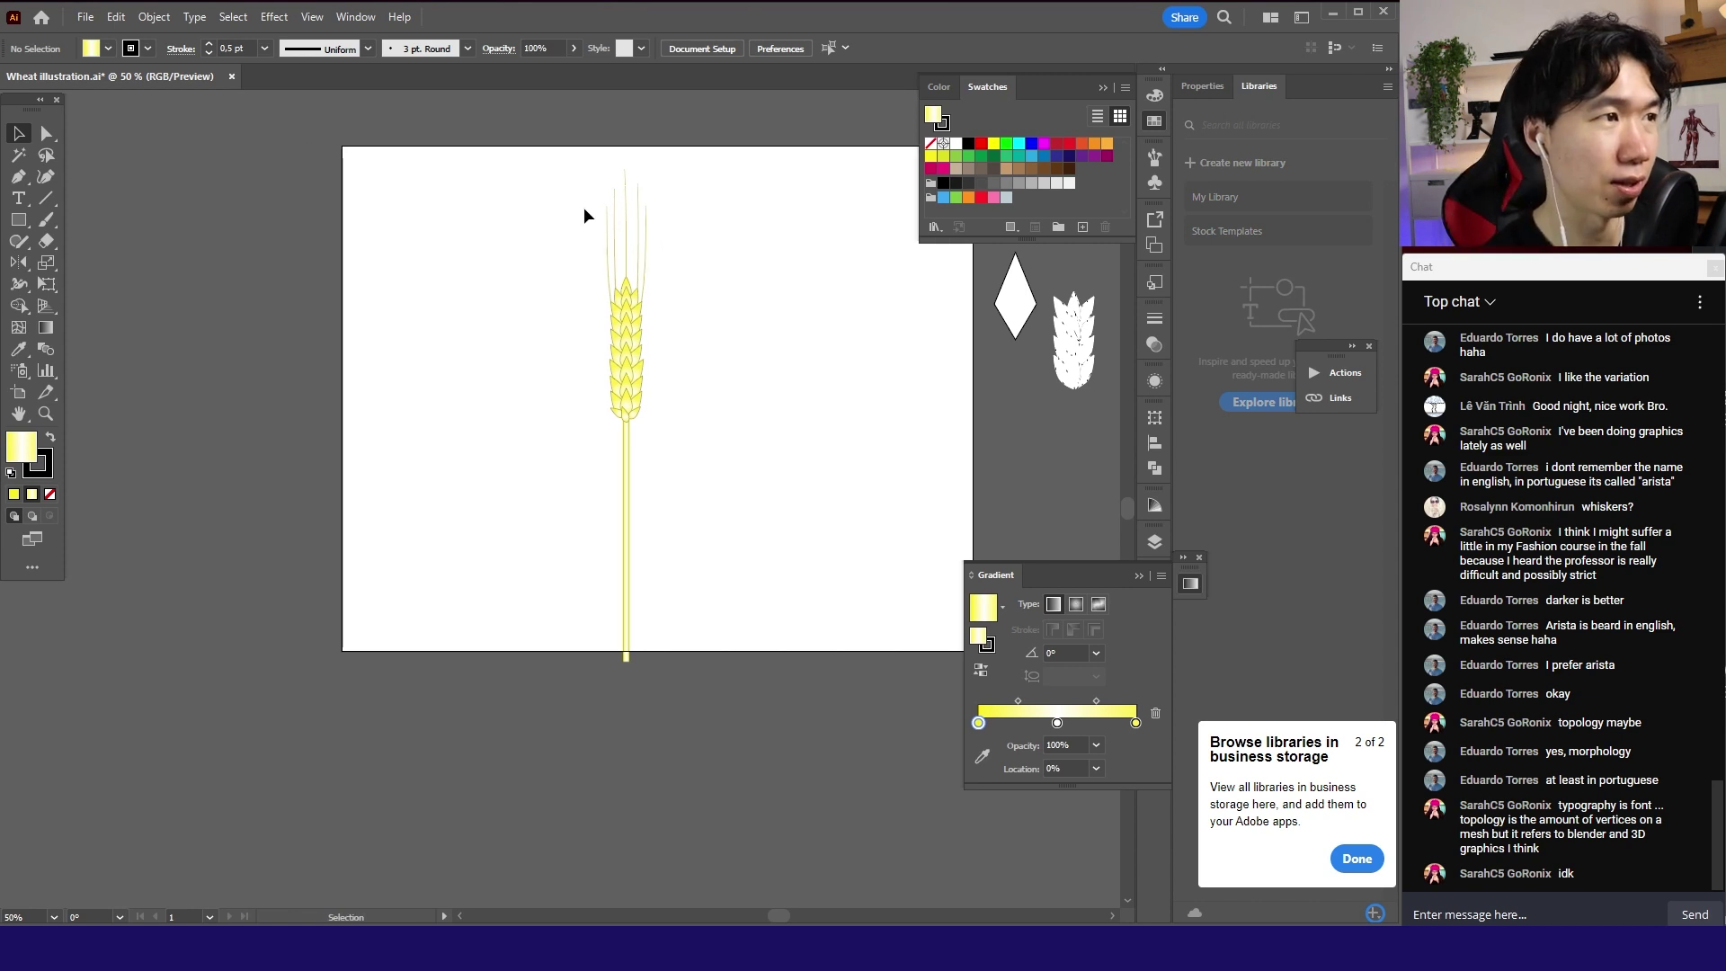
# - Expand the stem with Fill and Stroke included, converting its gradient into 16 objects
pyautogui.scroll(-6, 570, 462)
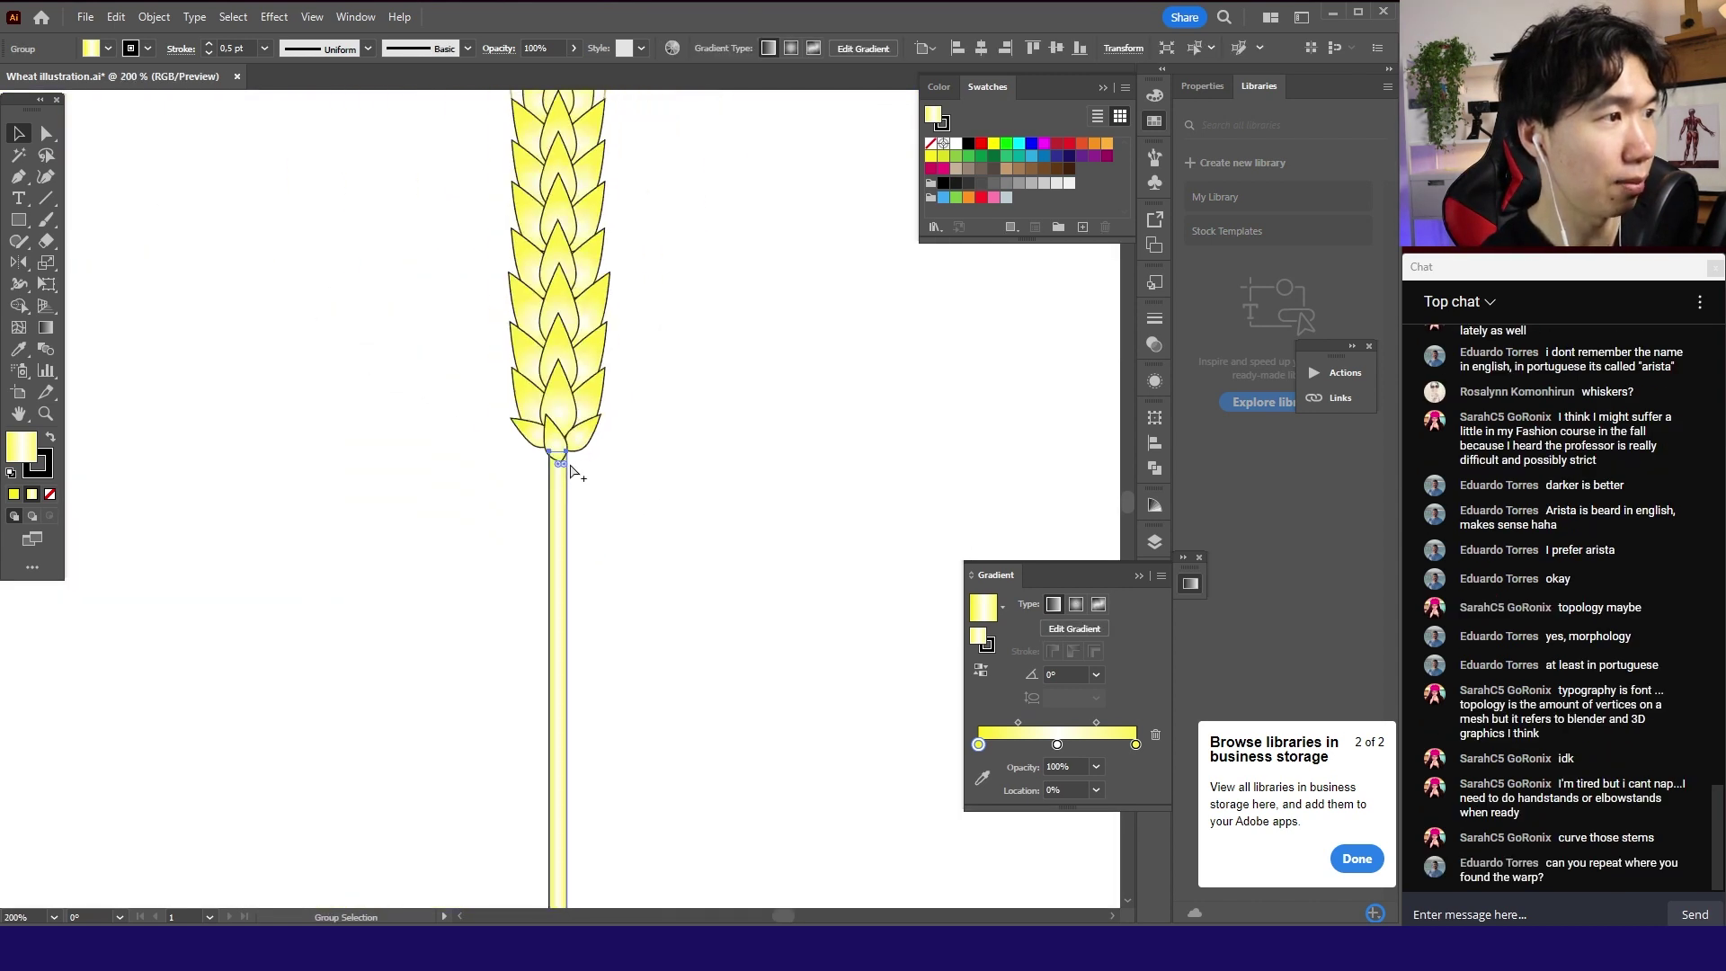
pyautogui.click(152, 16)
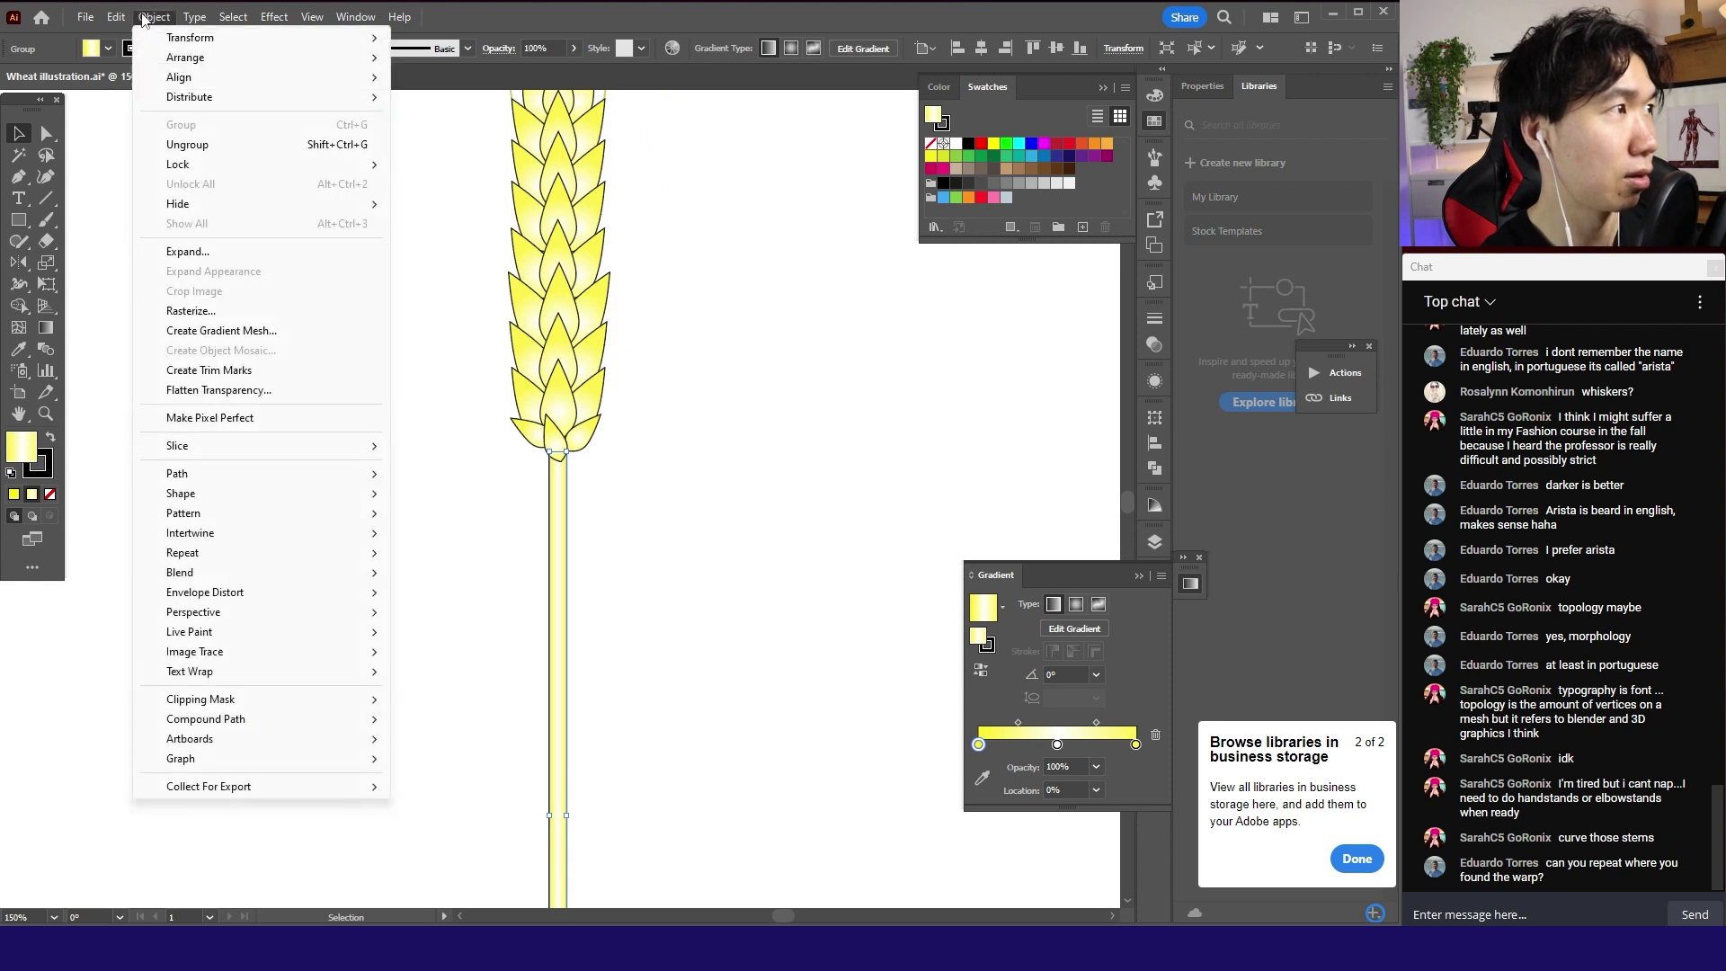
pyautogui.click(342, 246)
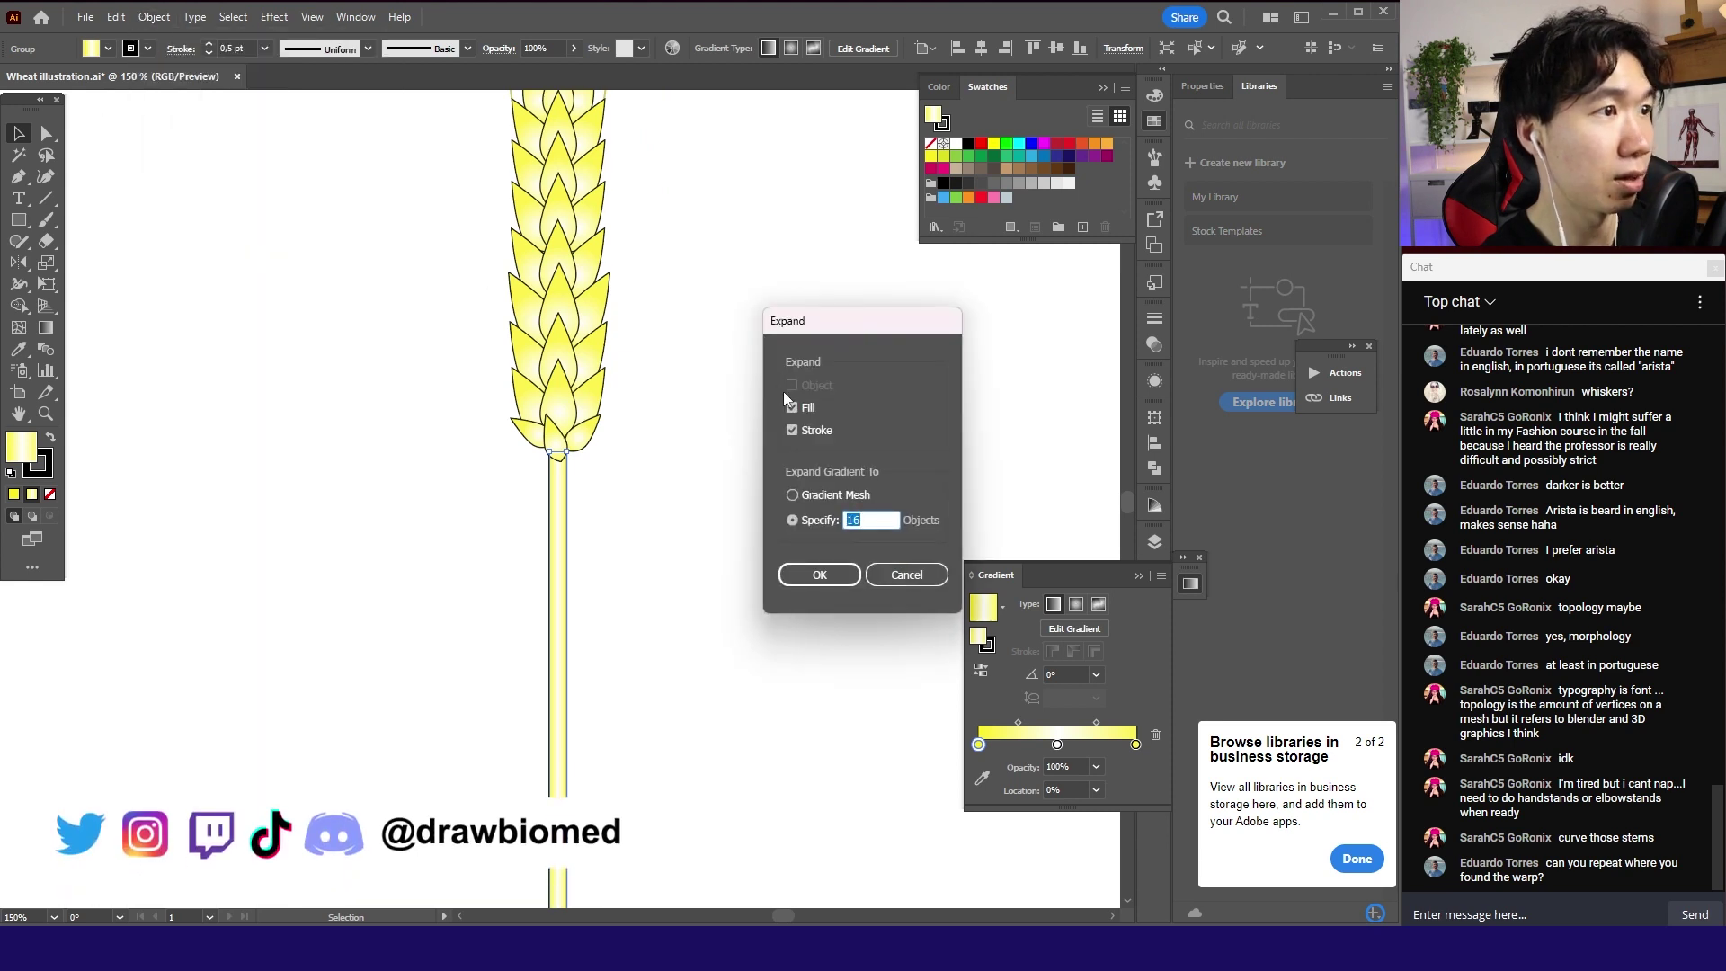
pyautogui.click(801, 431)
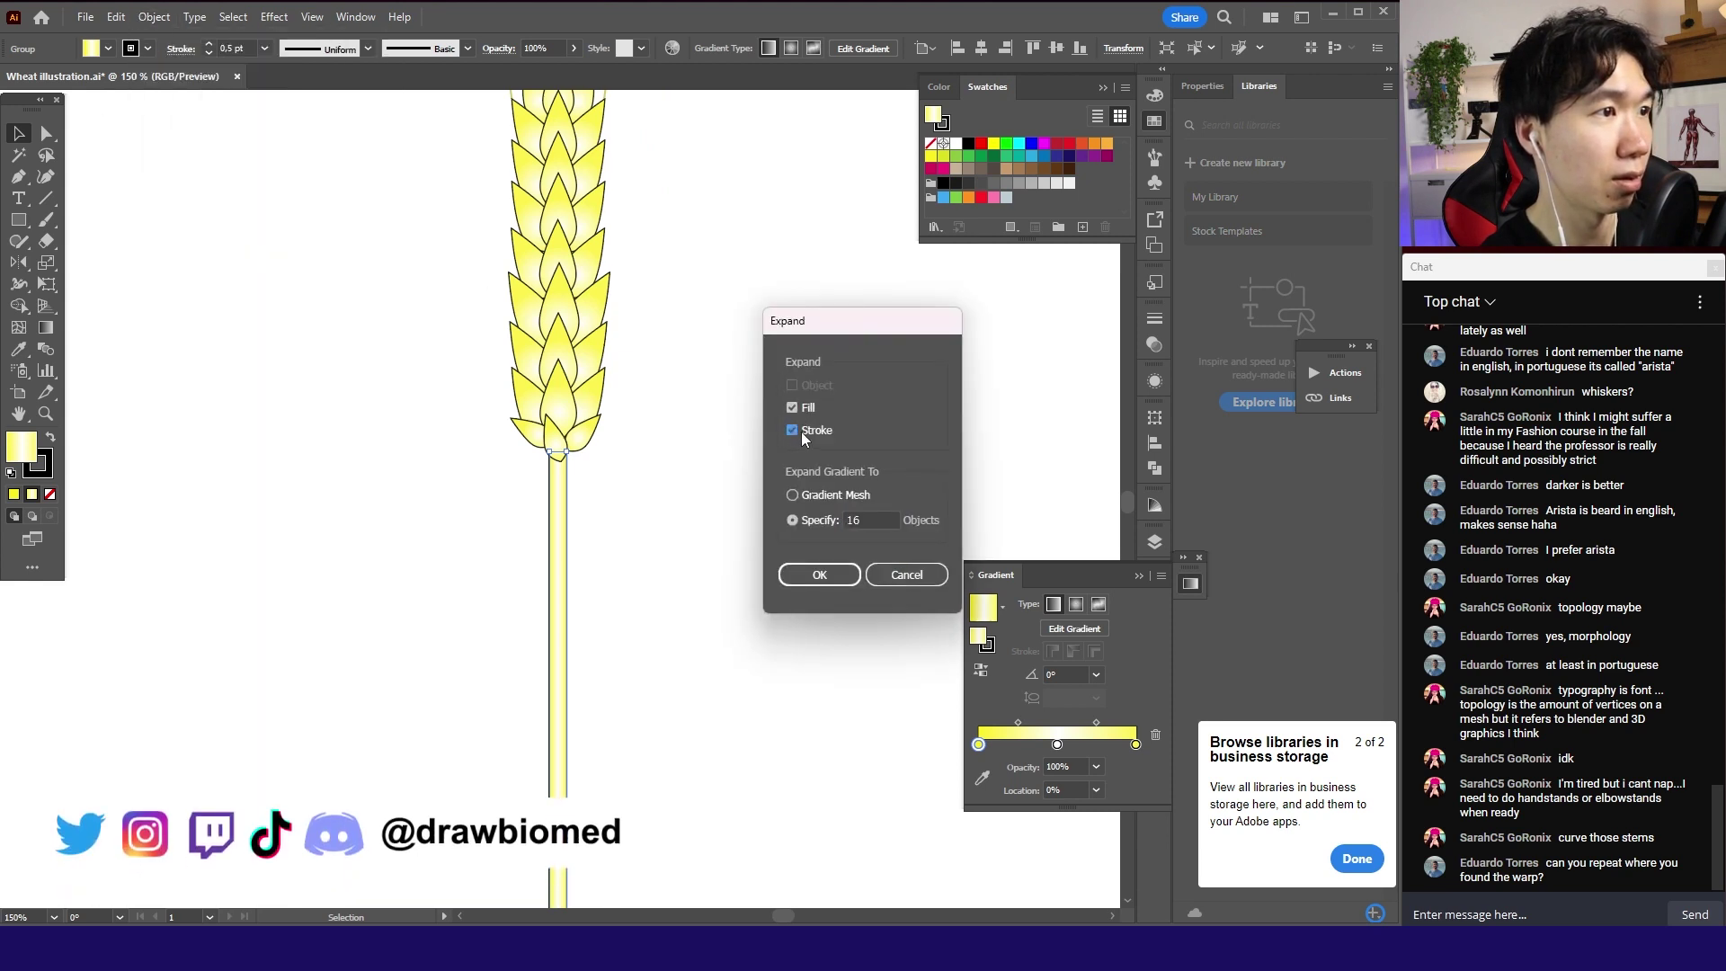
pyautogui.click(822, 580)
pyautogui.click(817, 579)
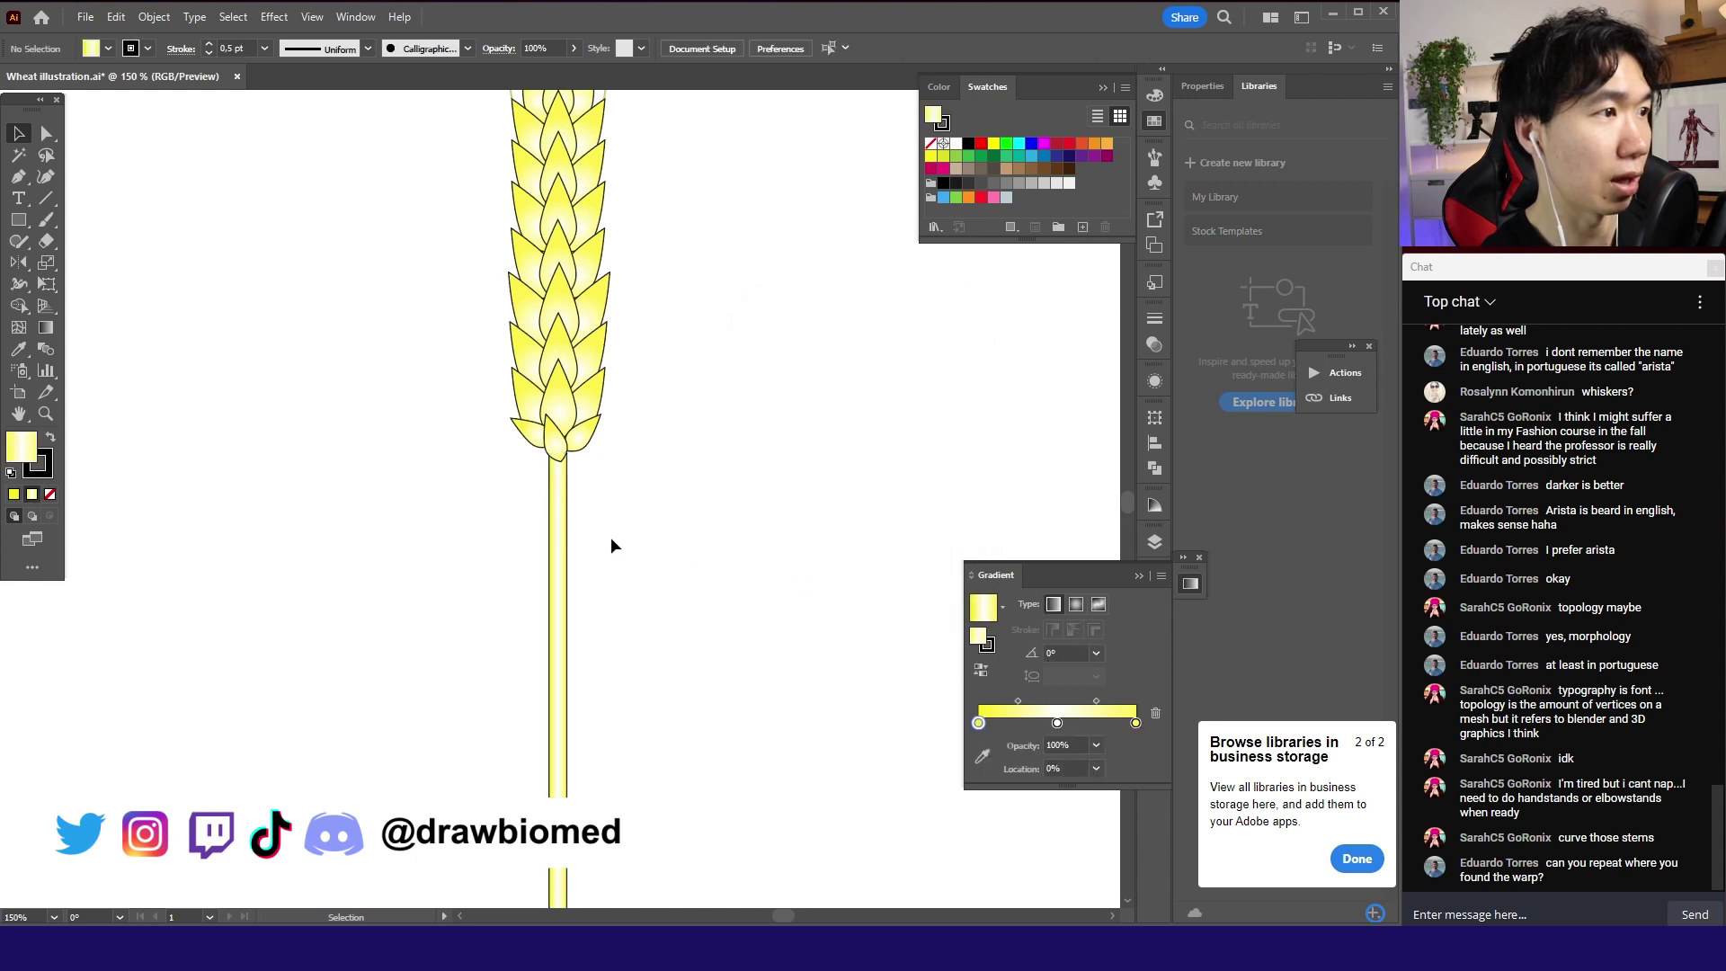
pyautogui.scroll(6, 576, 527)
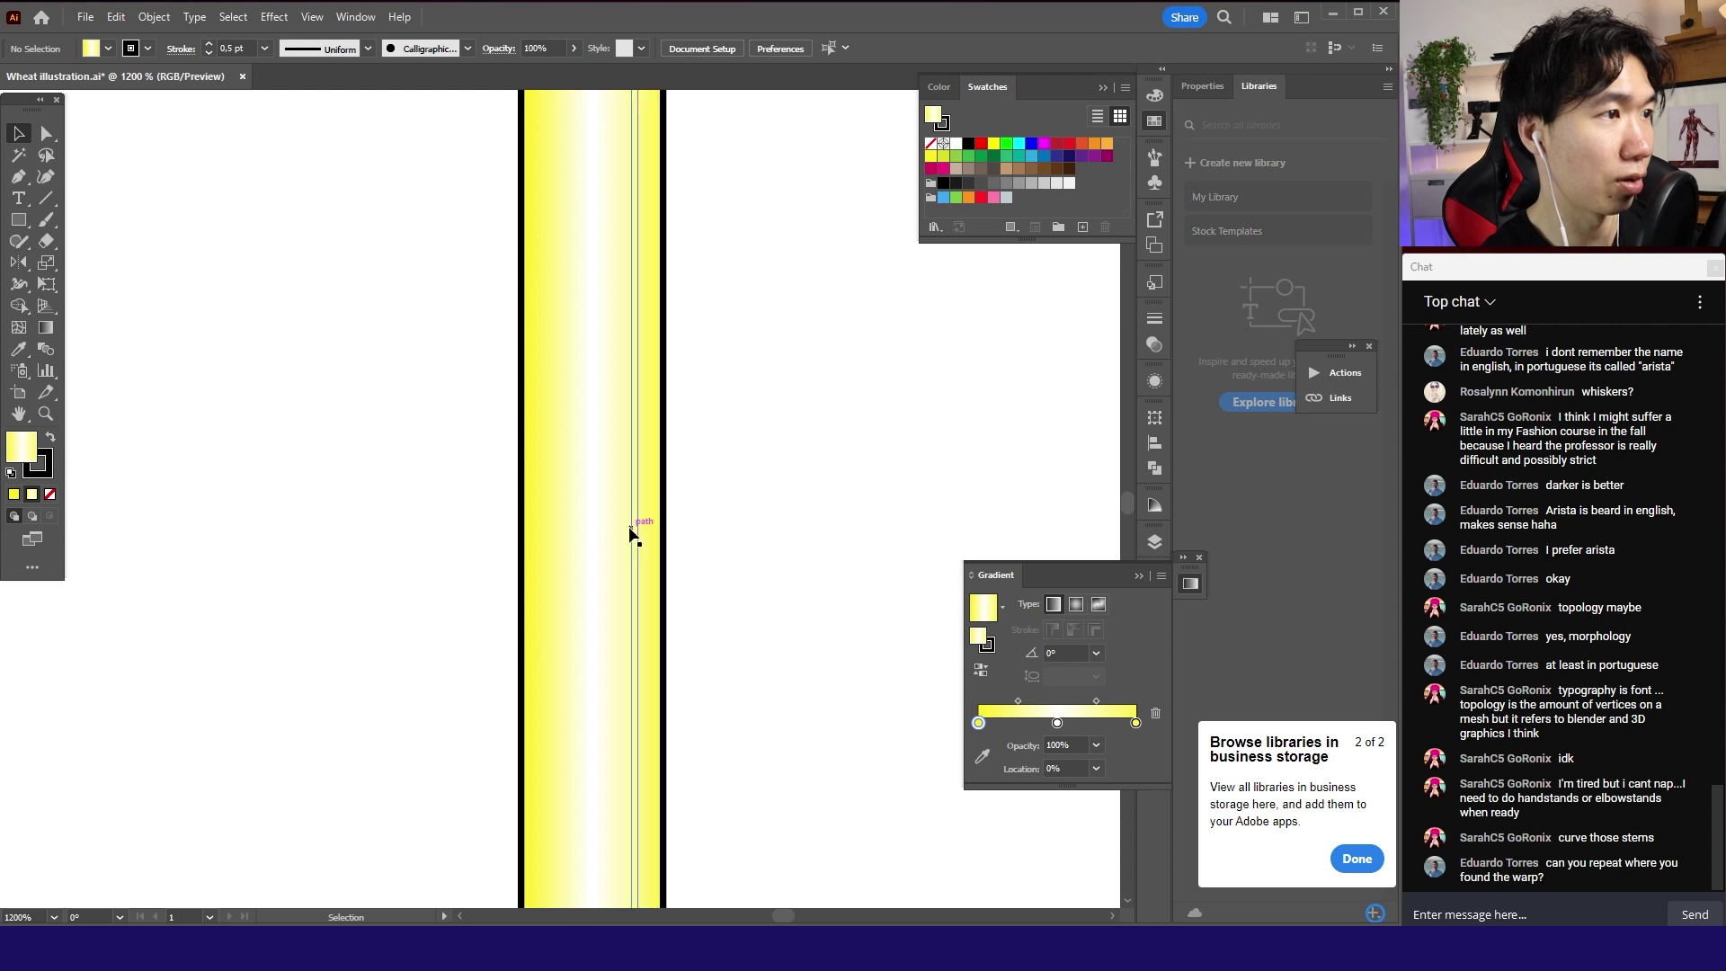
pyautogui.scroll(-8, 564, 535)
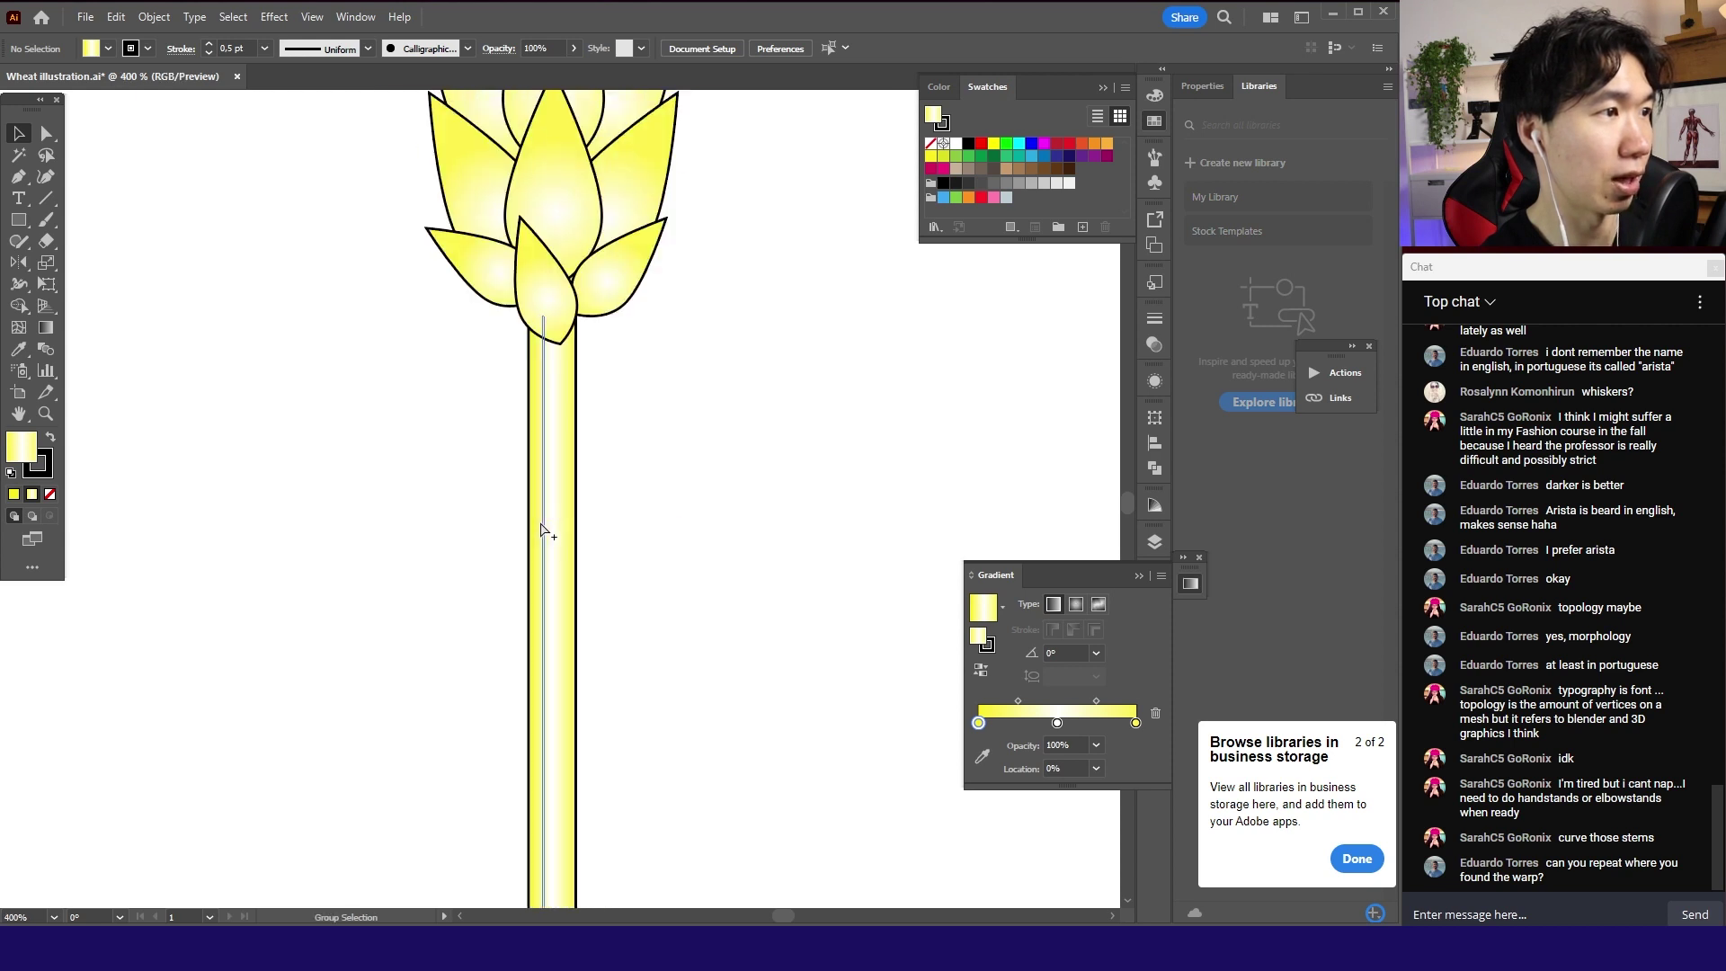
# - Group the whole wheat stalk with its awns and stem, and place a duplicate to its right
pyautogui.moveTo(559, 414); pyautogui.dragTo(446, 149)
pyautogui.hotkey('ctrl', 'g')
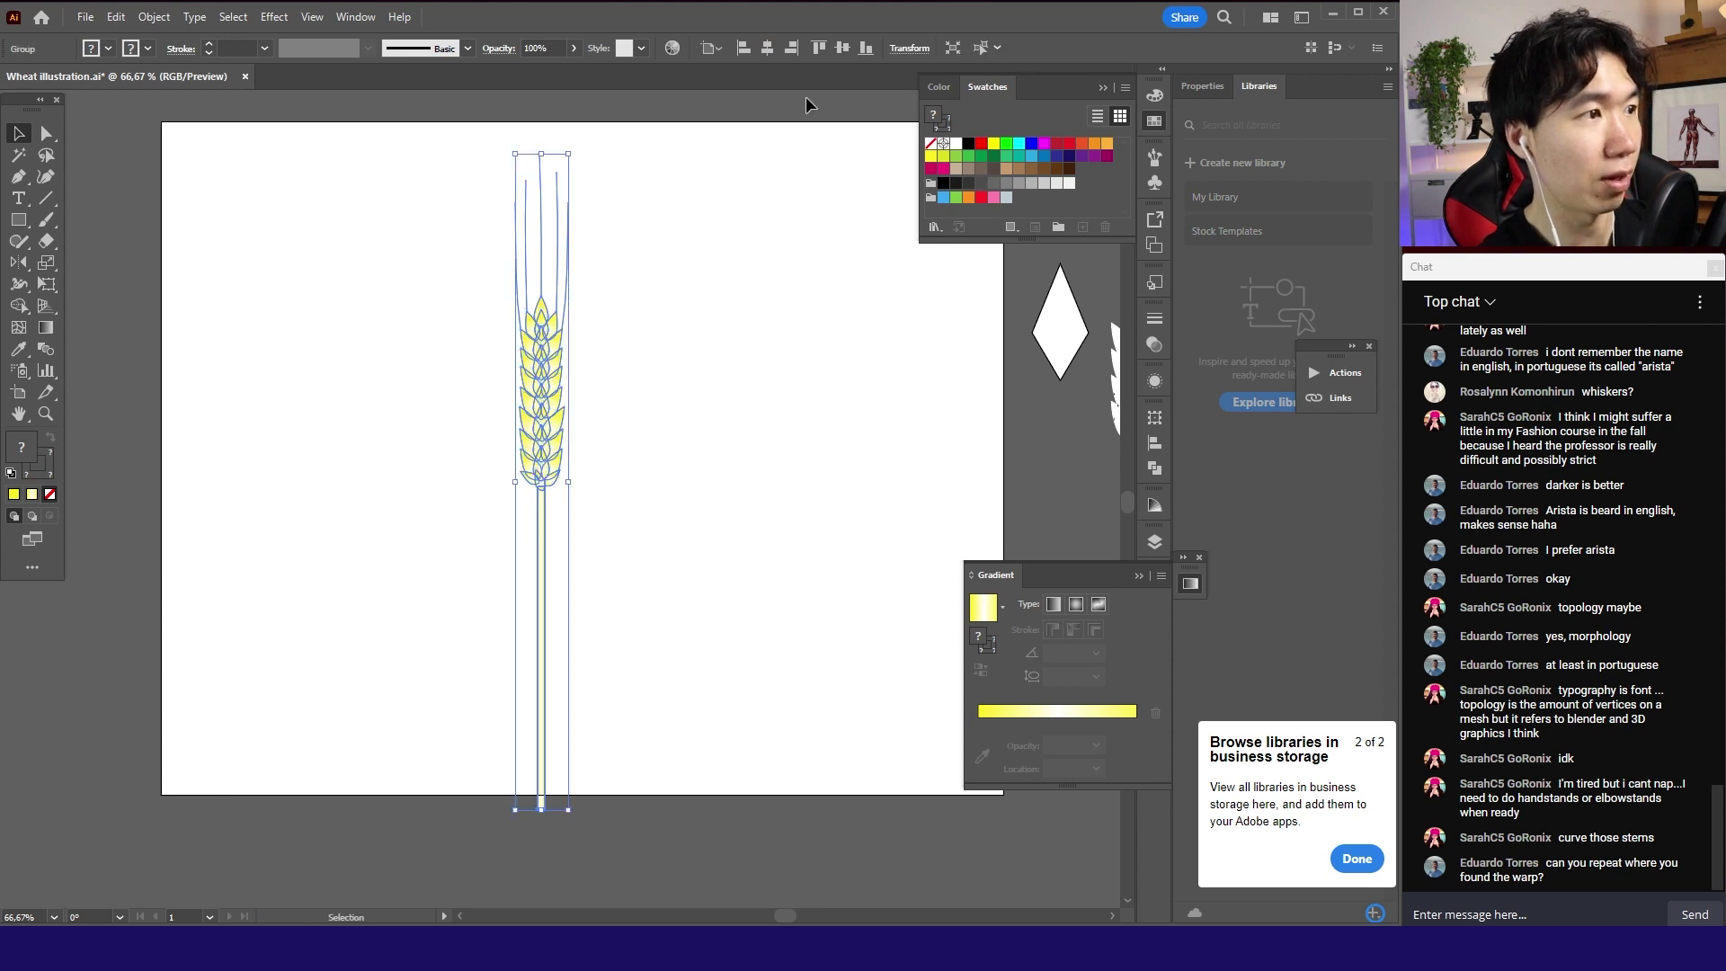
pyautogui.click(788, 438)
pyautogui.click(552, 378)
pyautogui.moveTo(552, 377); pyautogui.dragTo(691, 393)
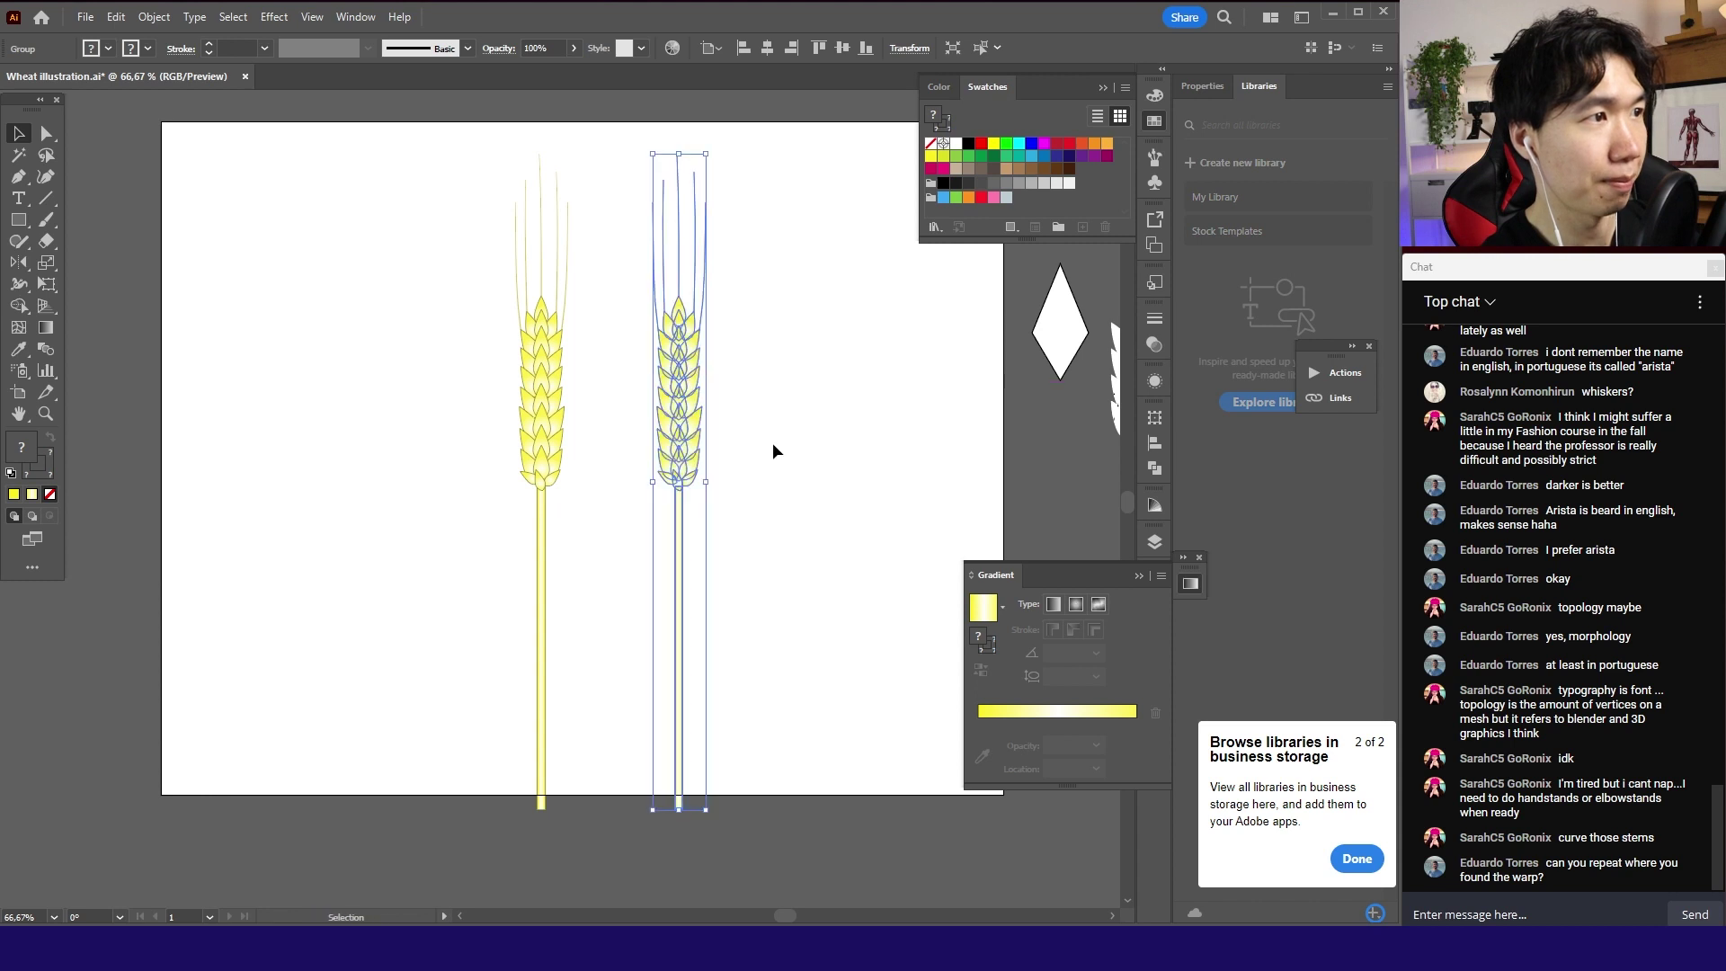
# - Warp the duplicated stalk with an Arc envelope, Vertical, with a bend of 11%
pyautogui.click(154, 17)
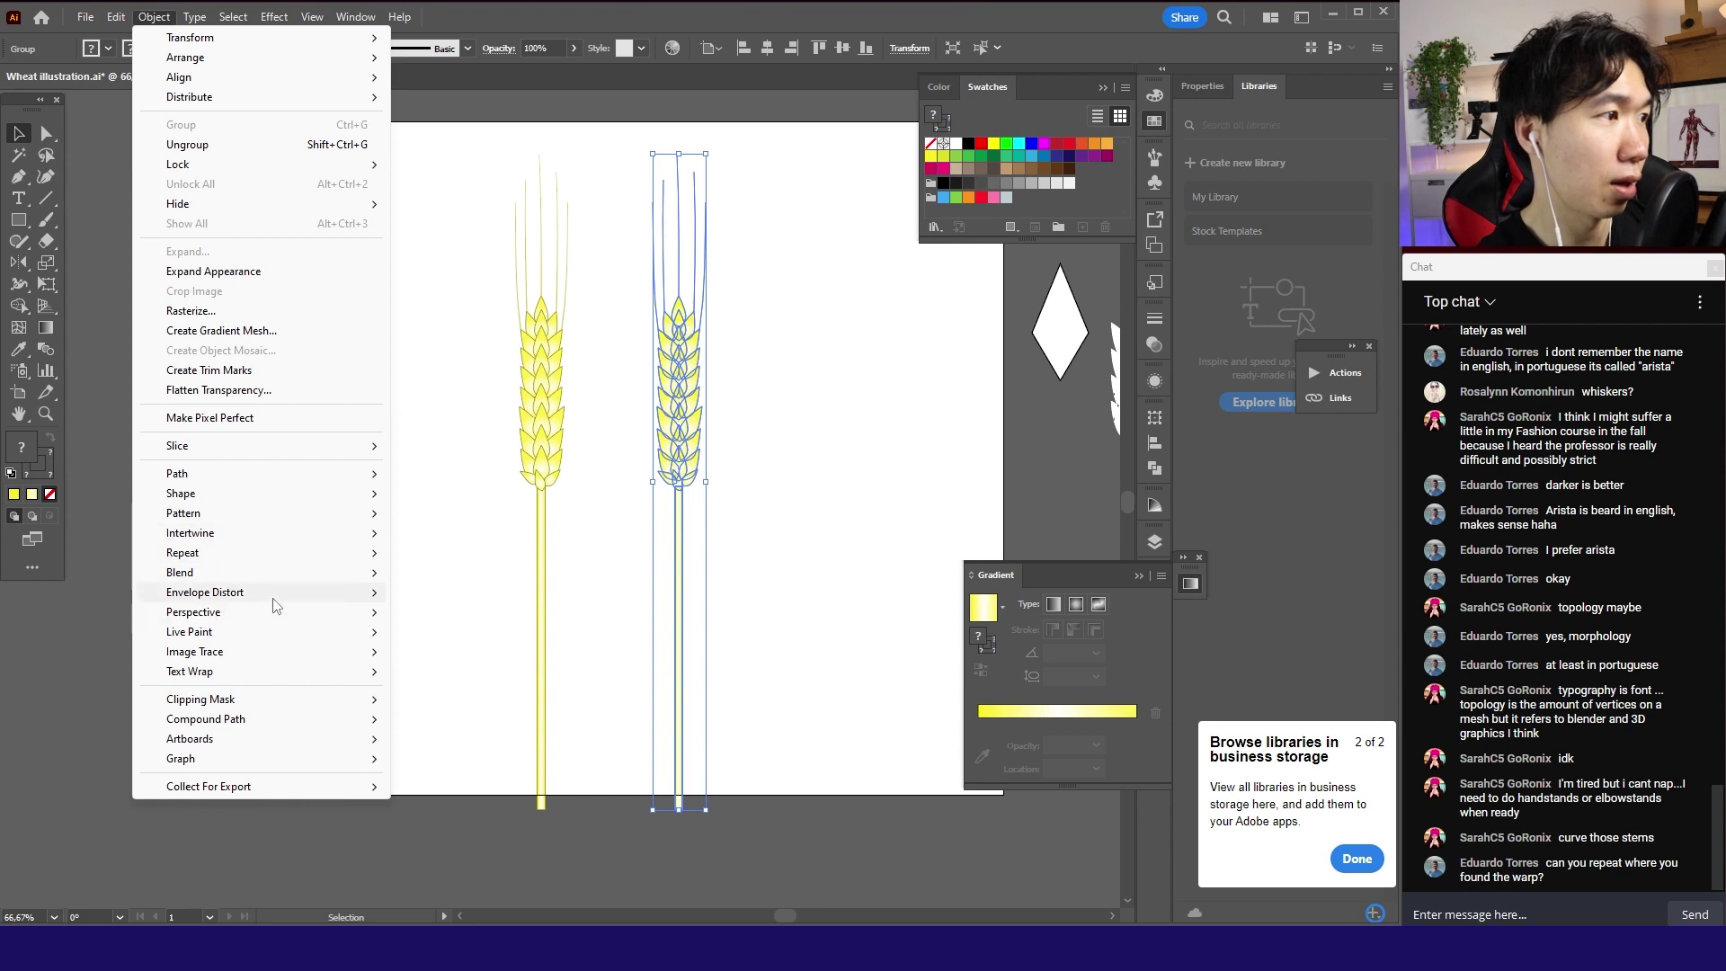
pyautogui.moveTo(275, 597)
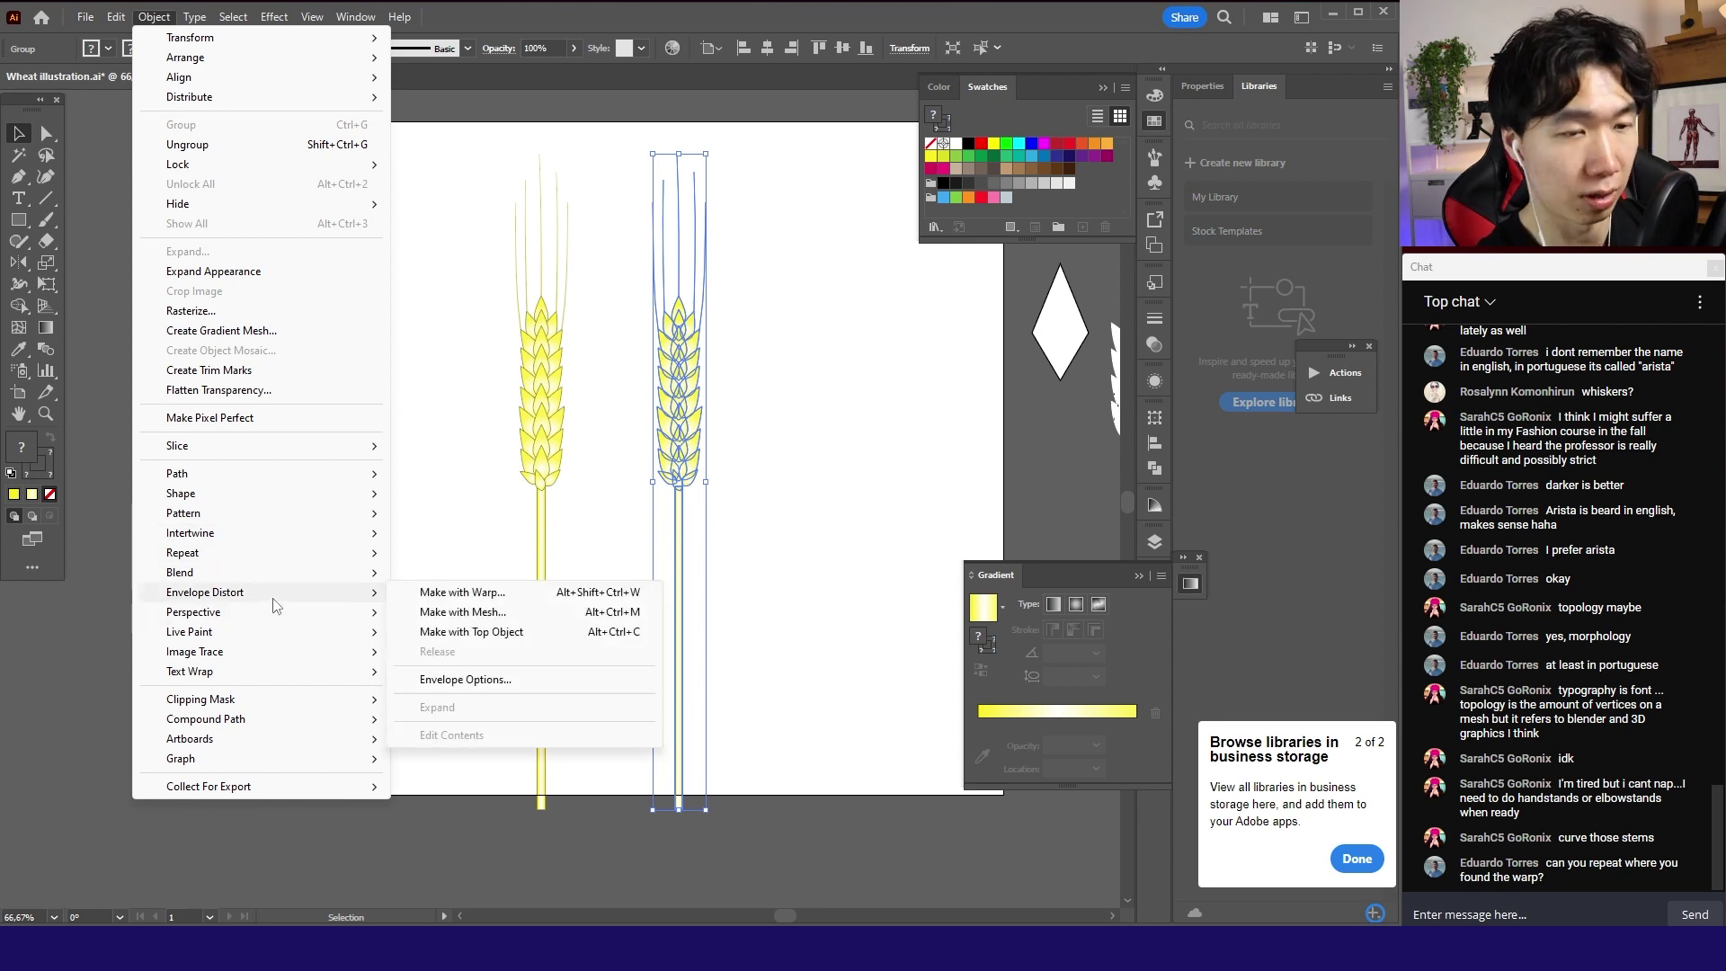
pyautogui.click(424, 593)
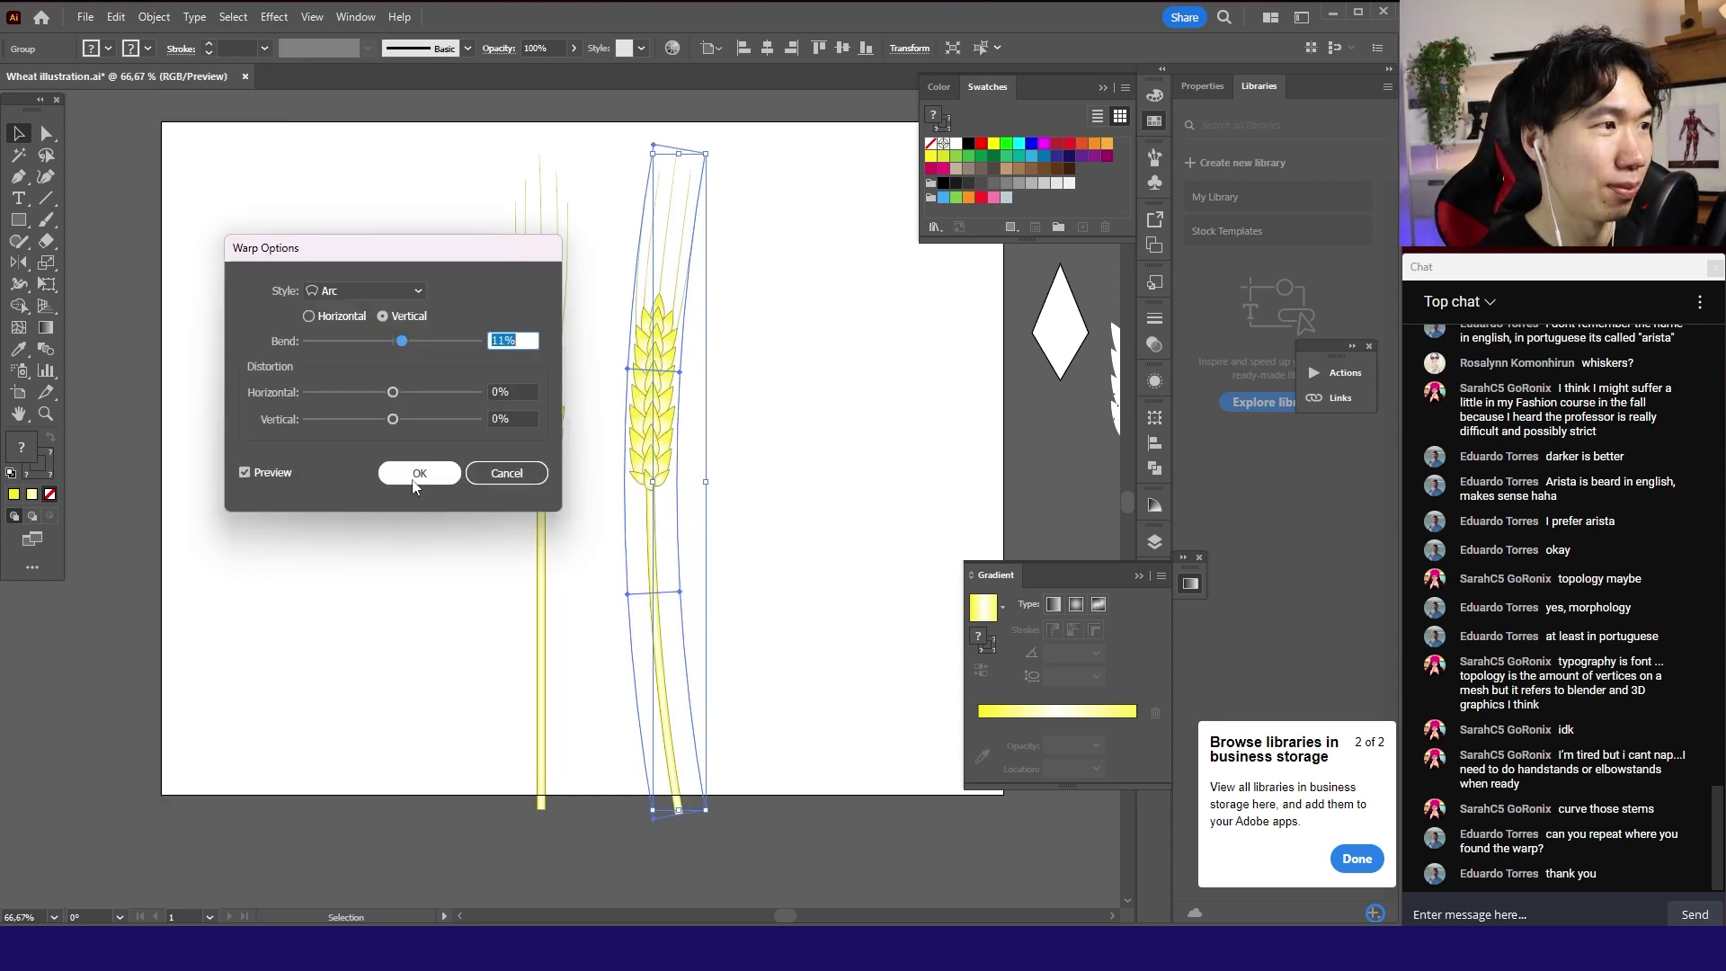
pyautogui.click(443, 472)
pyautogui.click(736, 597)
pyautogui.click(674, 693)
pyautogui.scroll(4, 653, 678)
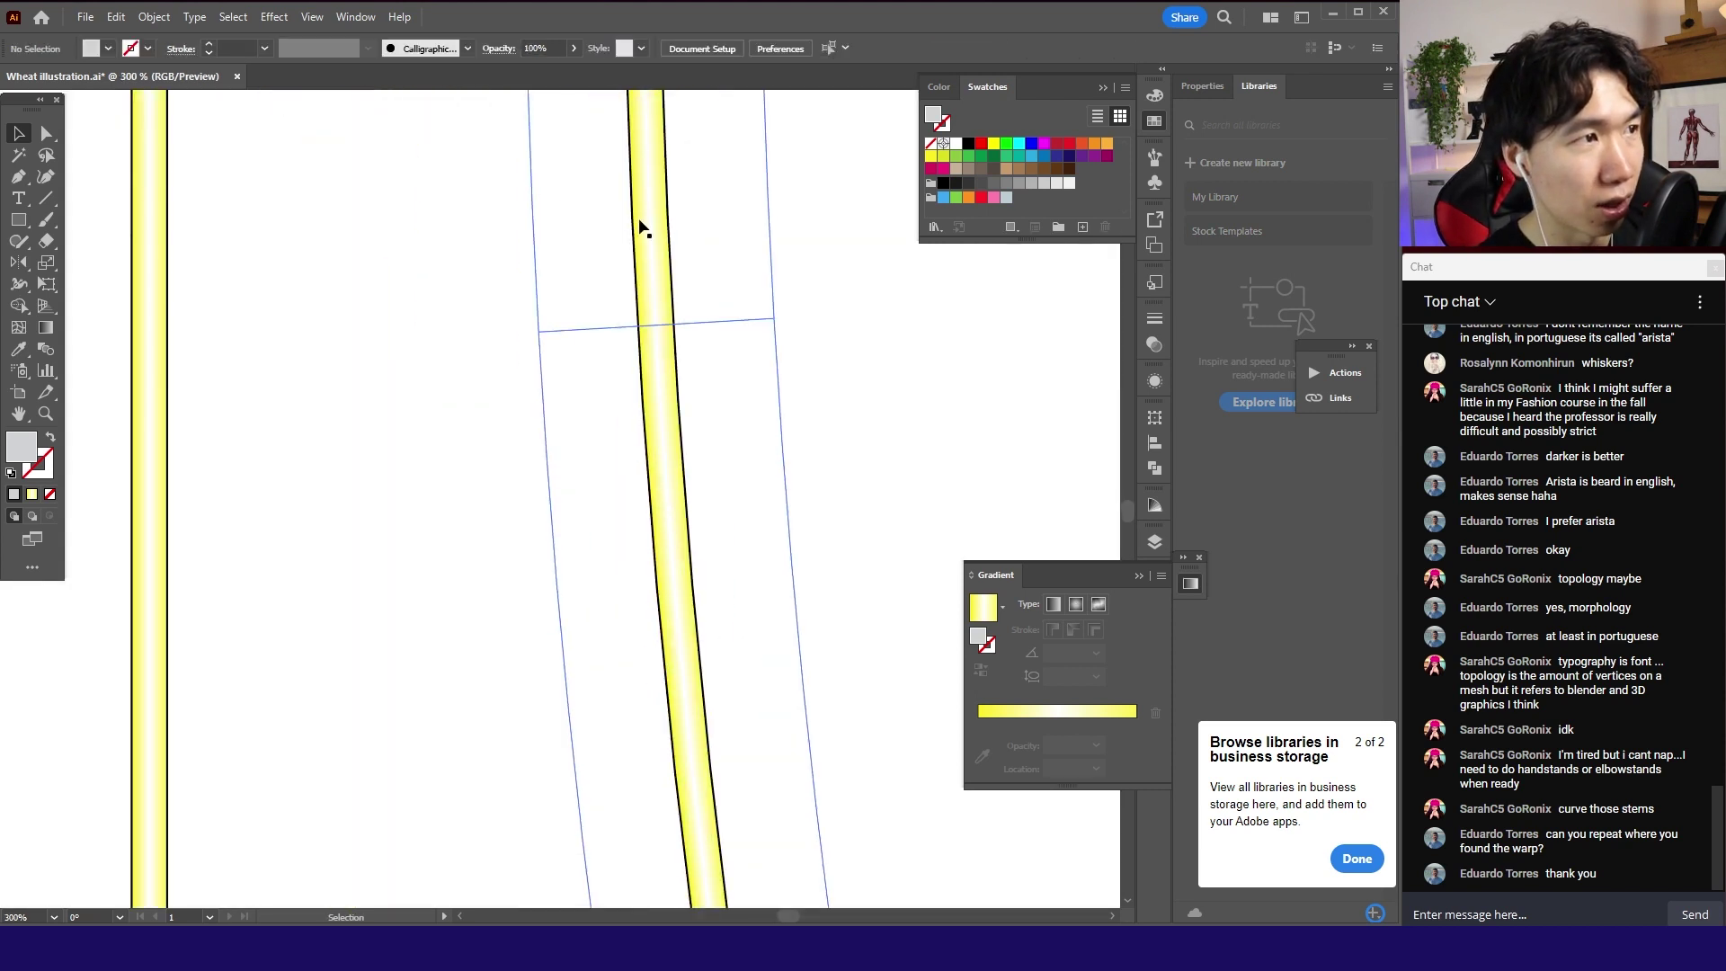
pyautogui.scroll(-5, 662, 492)
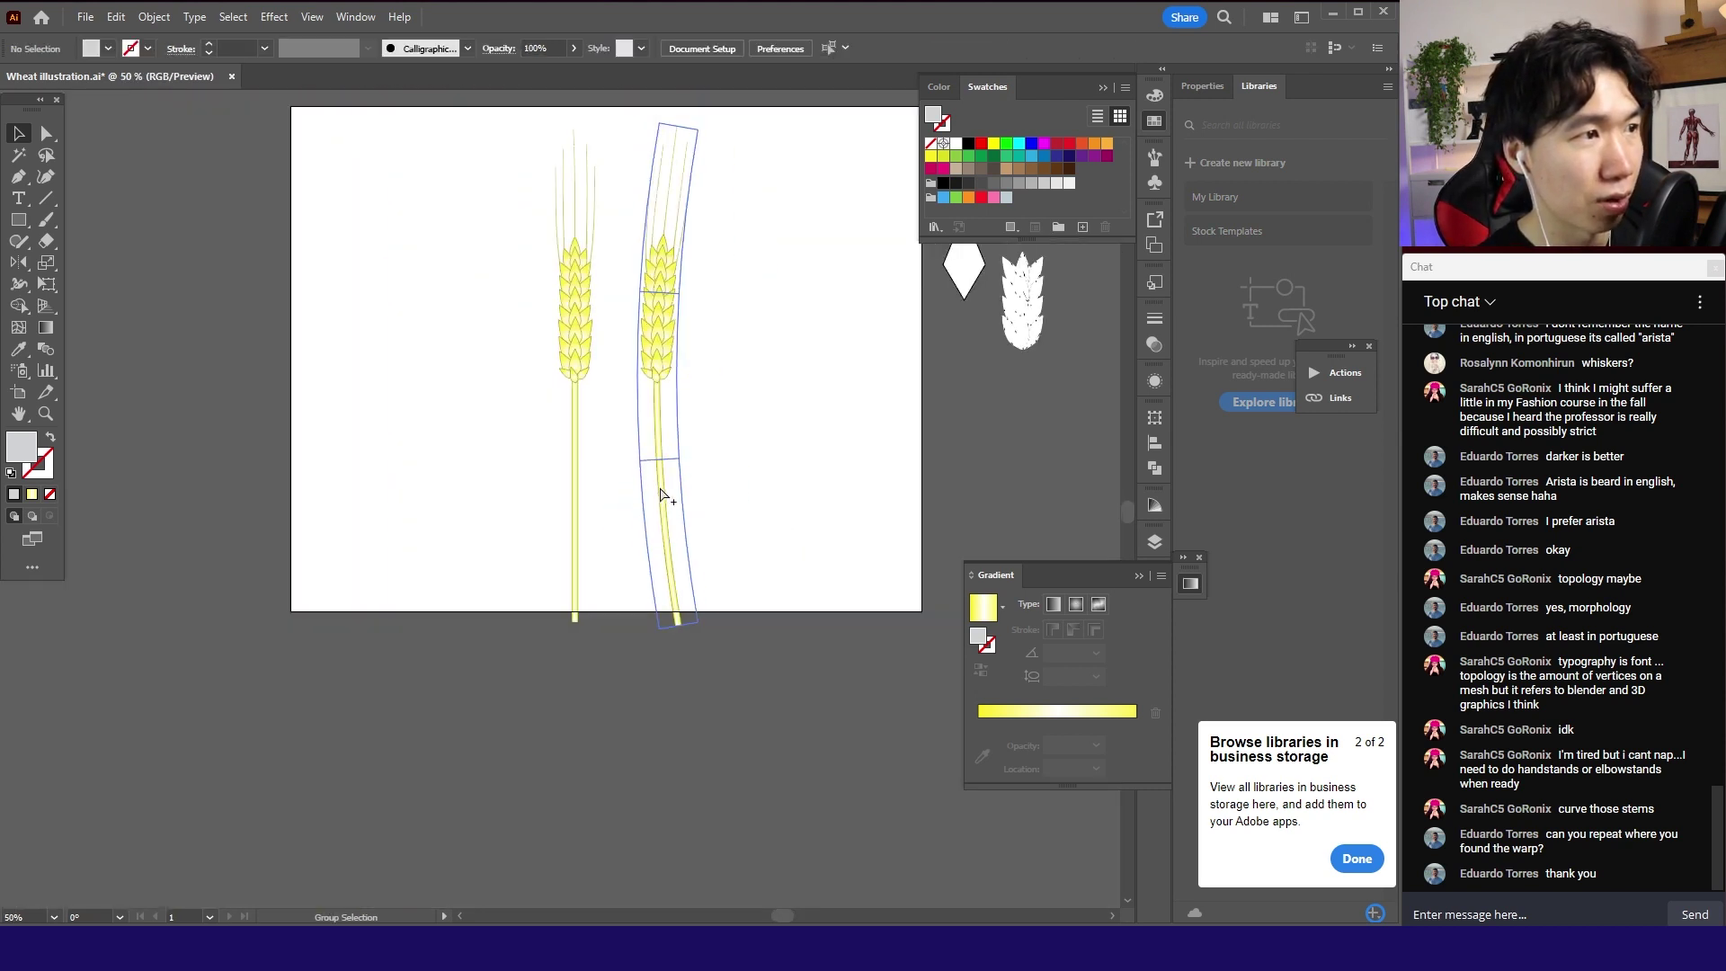
# - Rotate the warped stalk slightly clockwise and place a copy of it to the left of the straight stalk
pyautogui.scroll(1, 661, 486)
pyautogui.moveTo(658, 465); pyautogui.dragTo(595, 510)
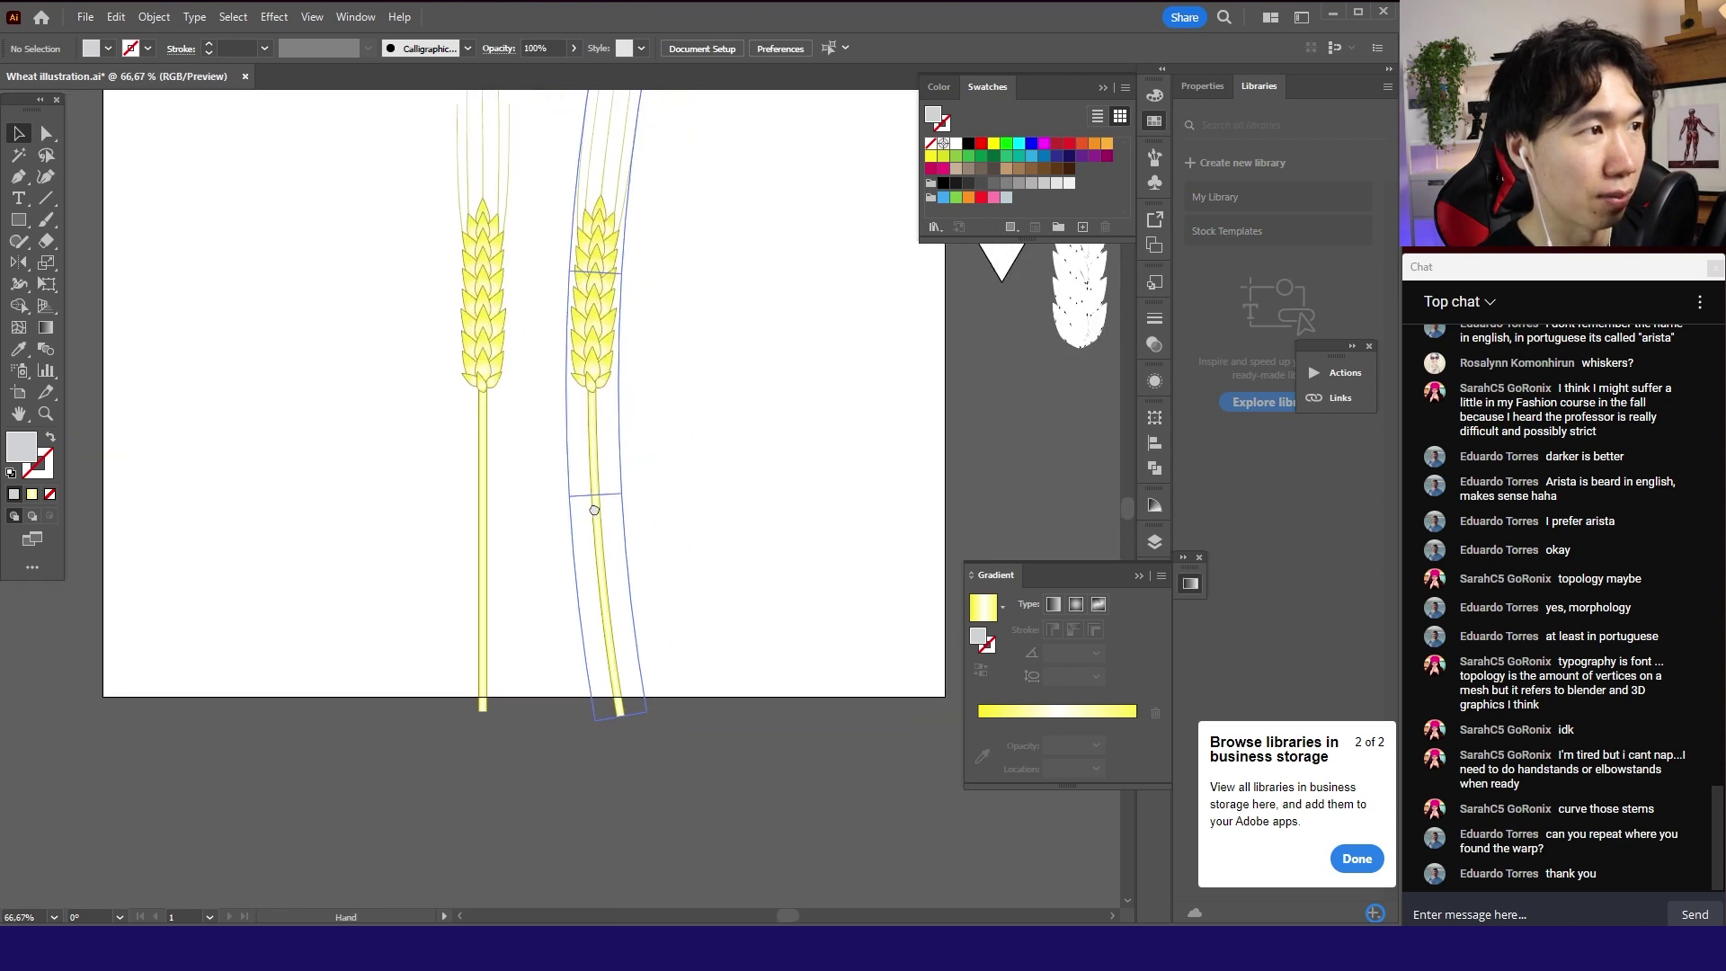
pyautogui.moveTo(612, 332); pyautogui.dragTo(625, 451)
pyautogui.click(606, 417)
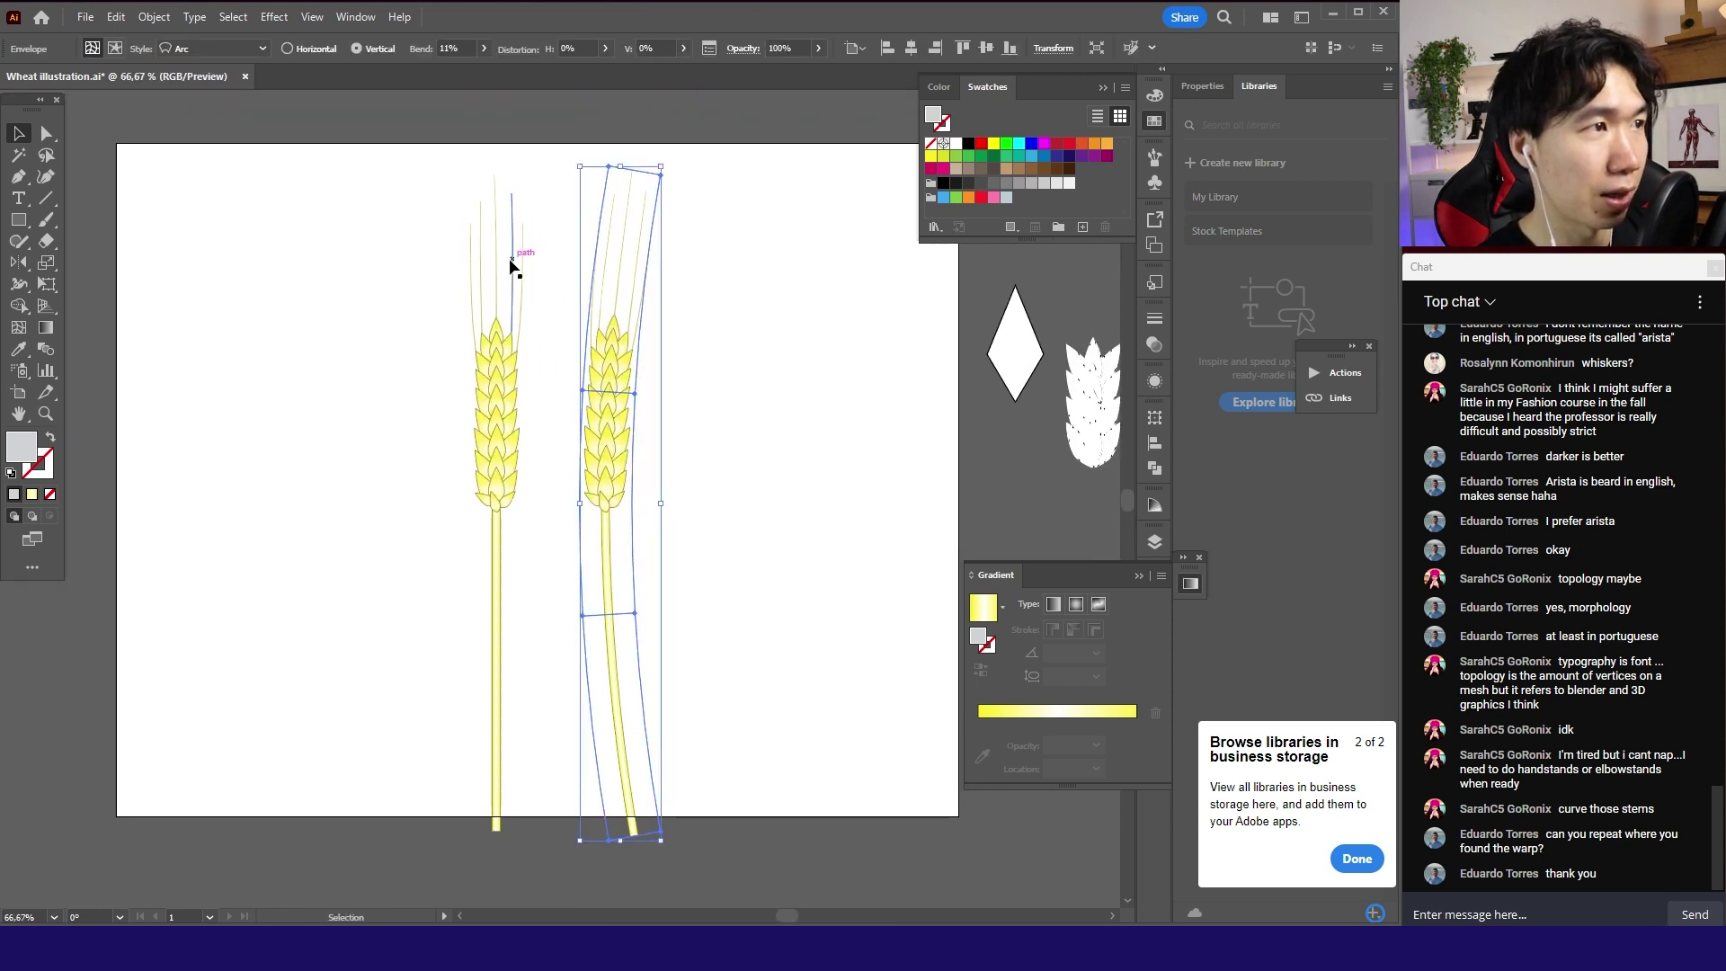
pyautogui.moveTo(666, 157); pyautogui.dragTo(707, 165)
pyautogui.moveTo(631, 333); pyautogui.dragTo(405, 387)
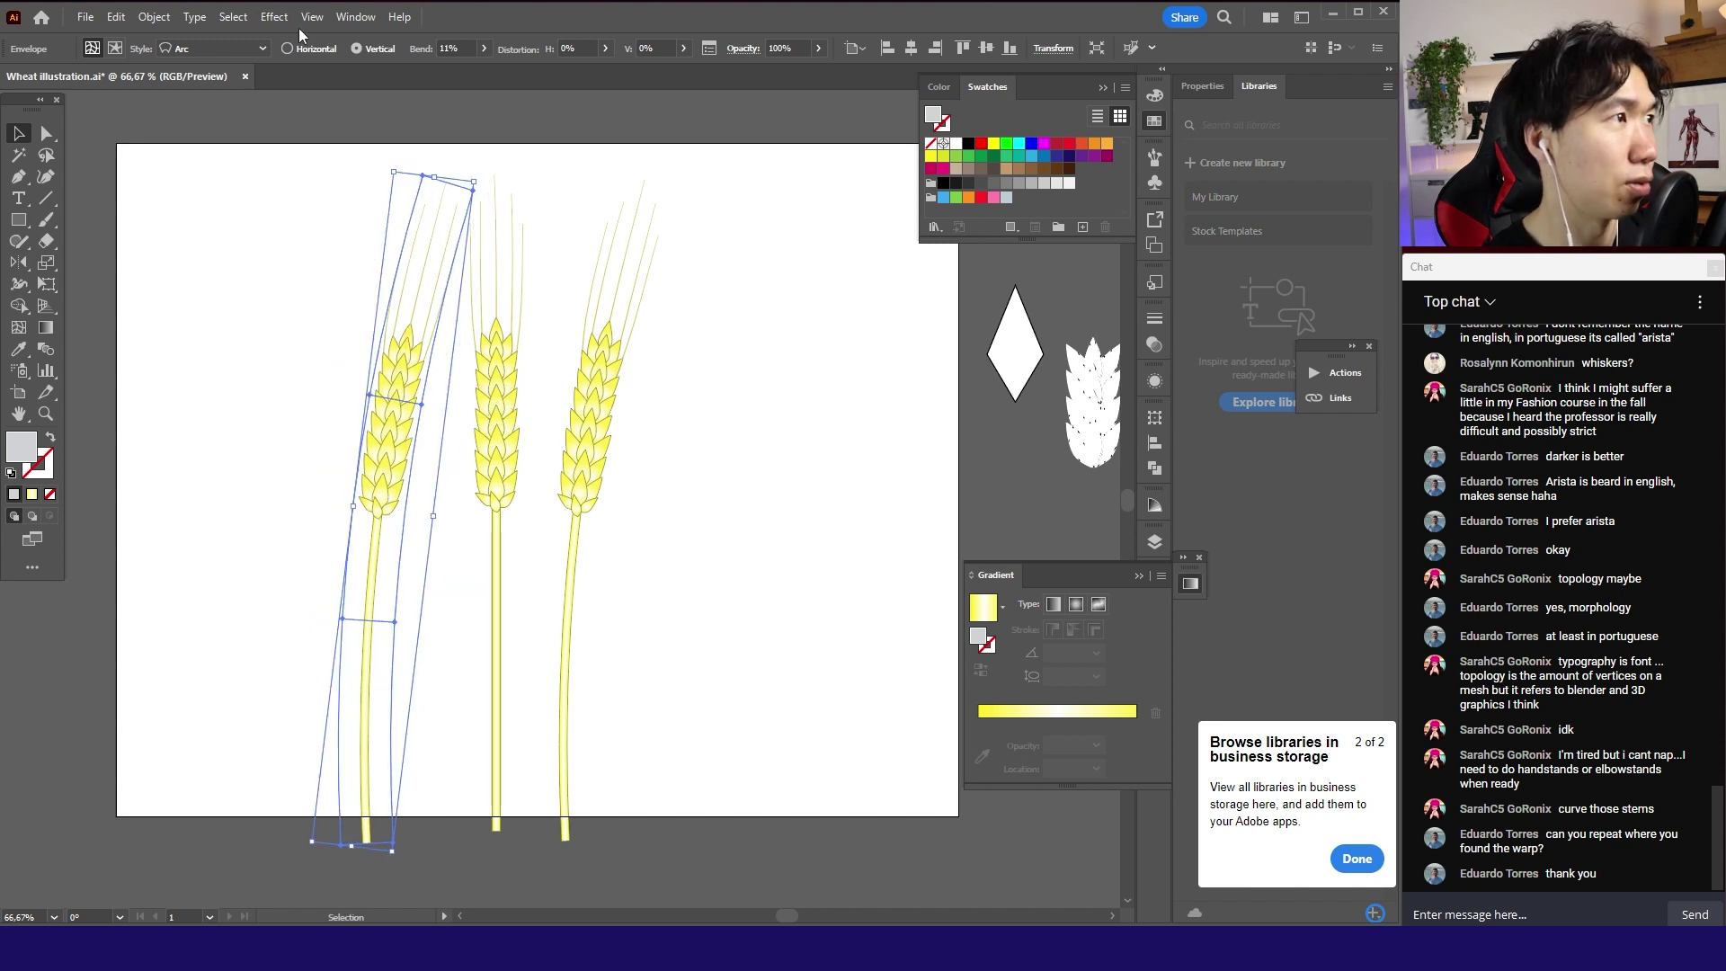
pyautogui.click(148, 17)
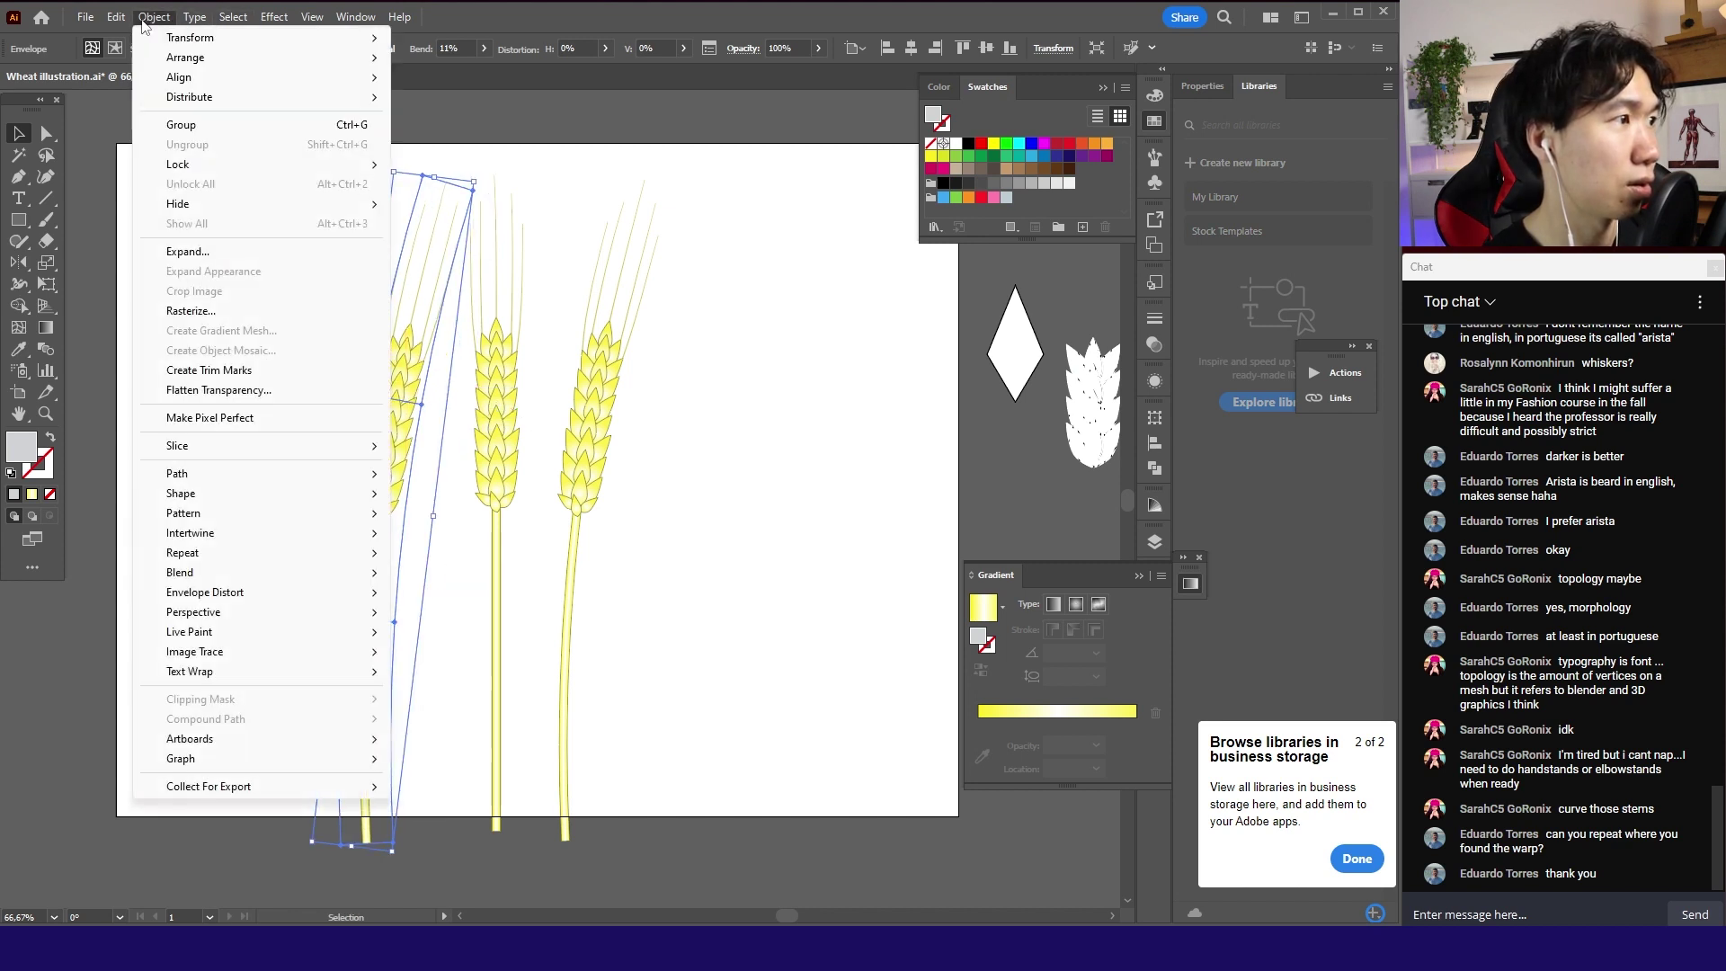
pyautogui.moveTo(290, 659)
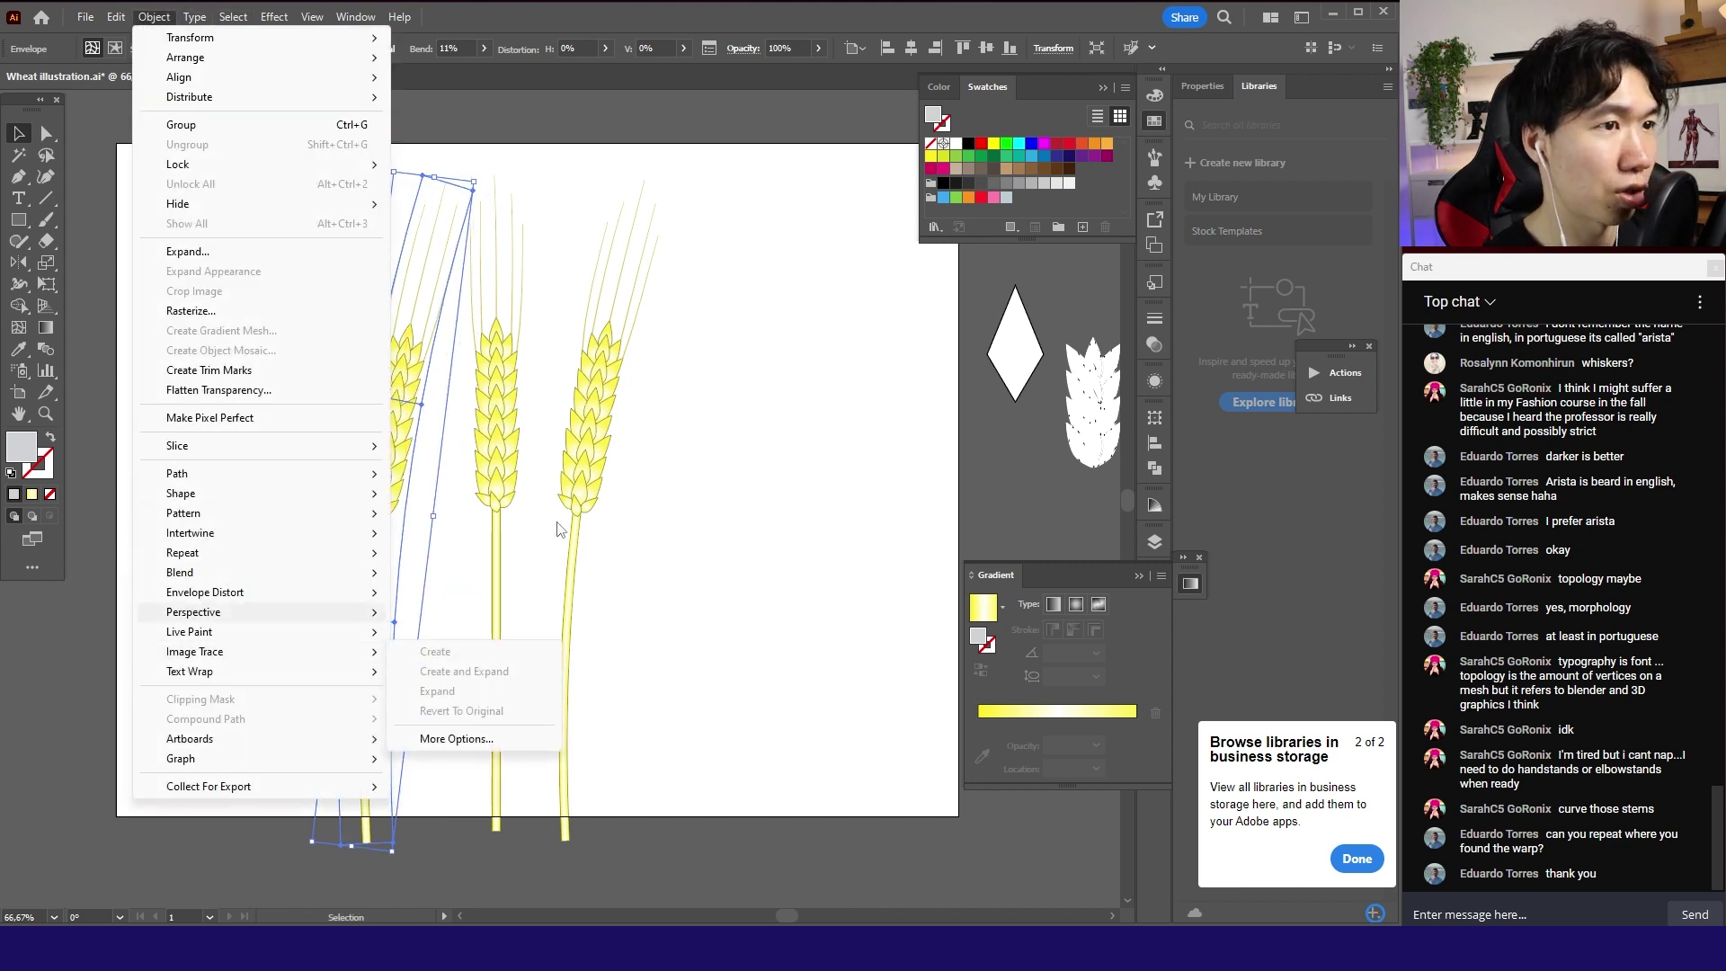
pyautogui.click(1154, 381)
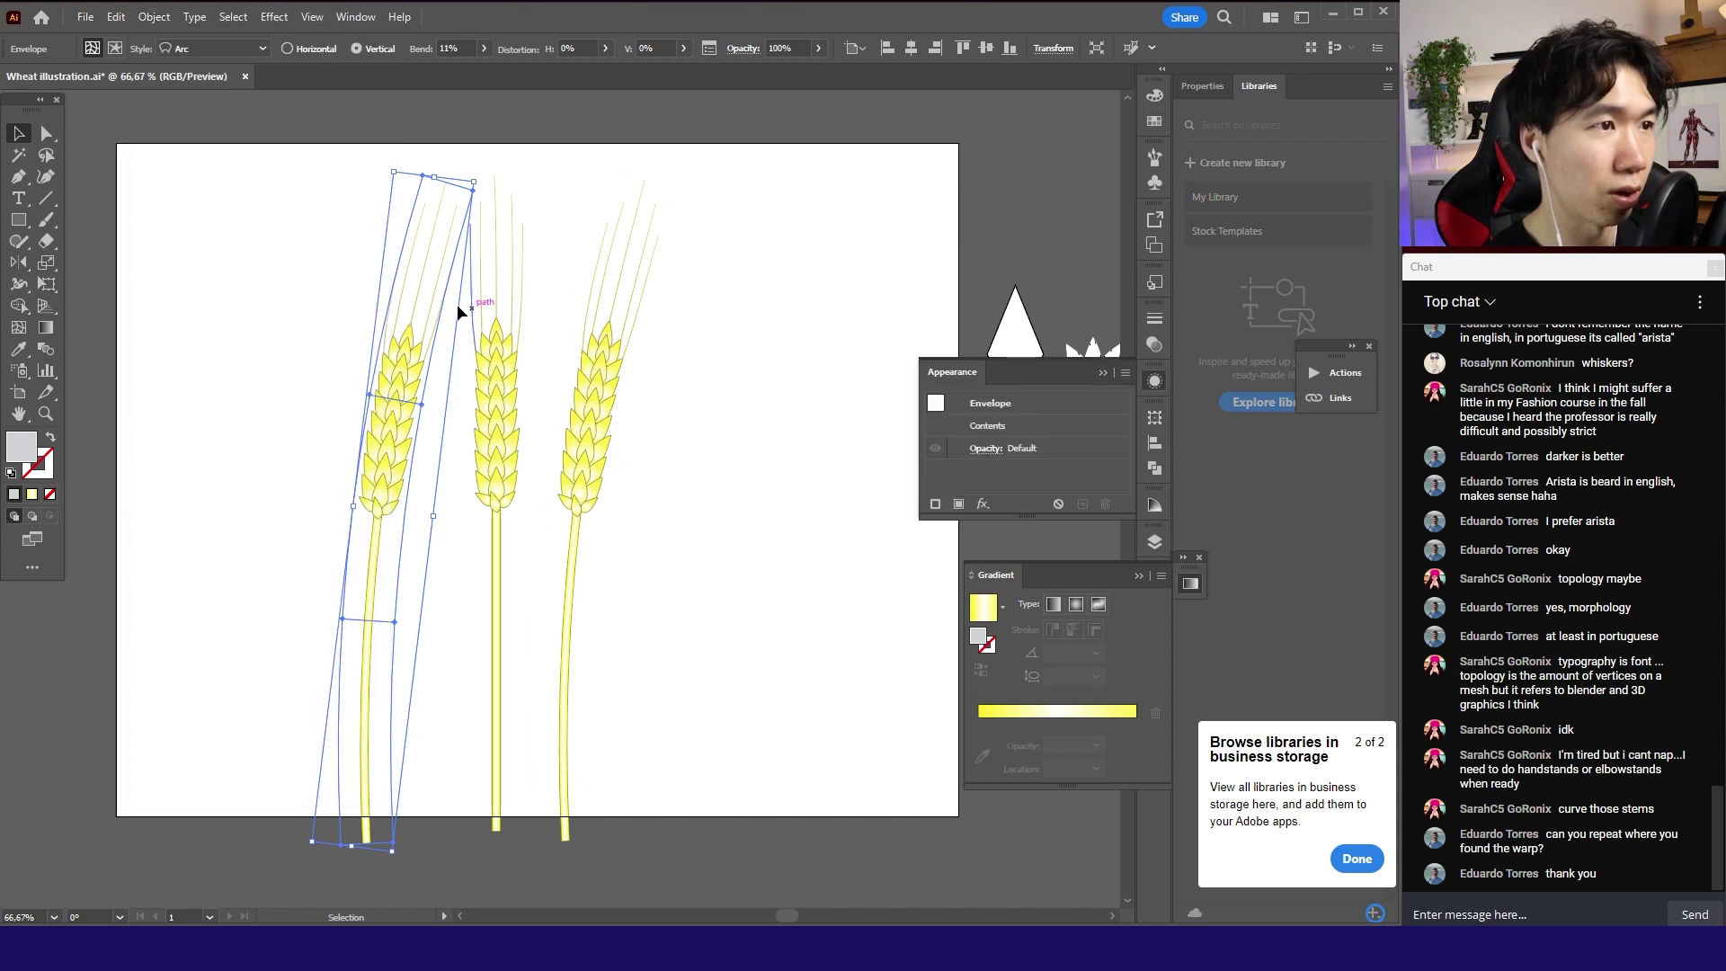
pyautogui.click(986, 404)
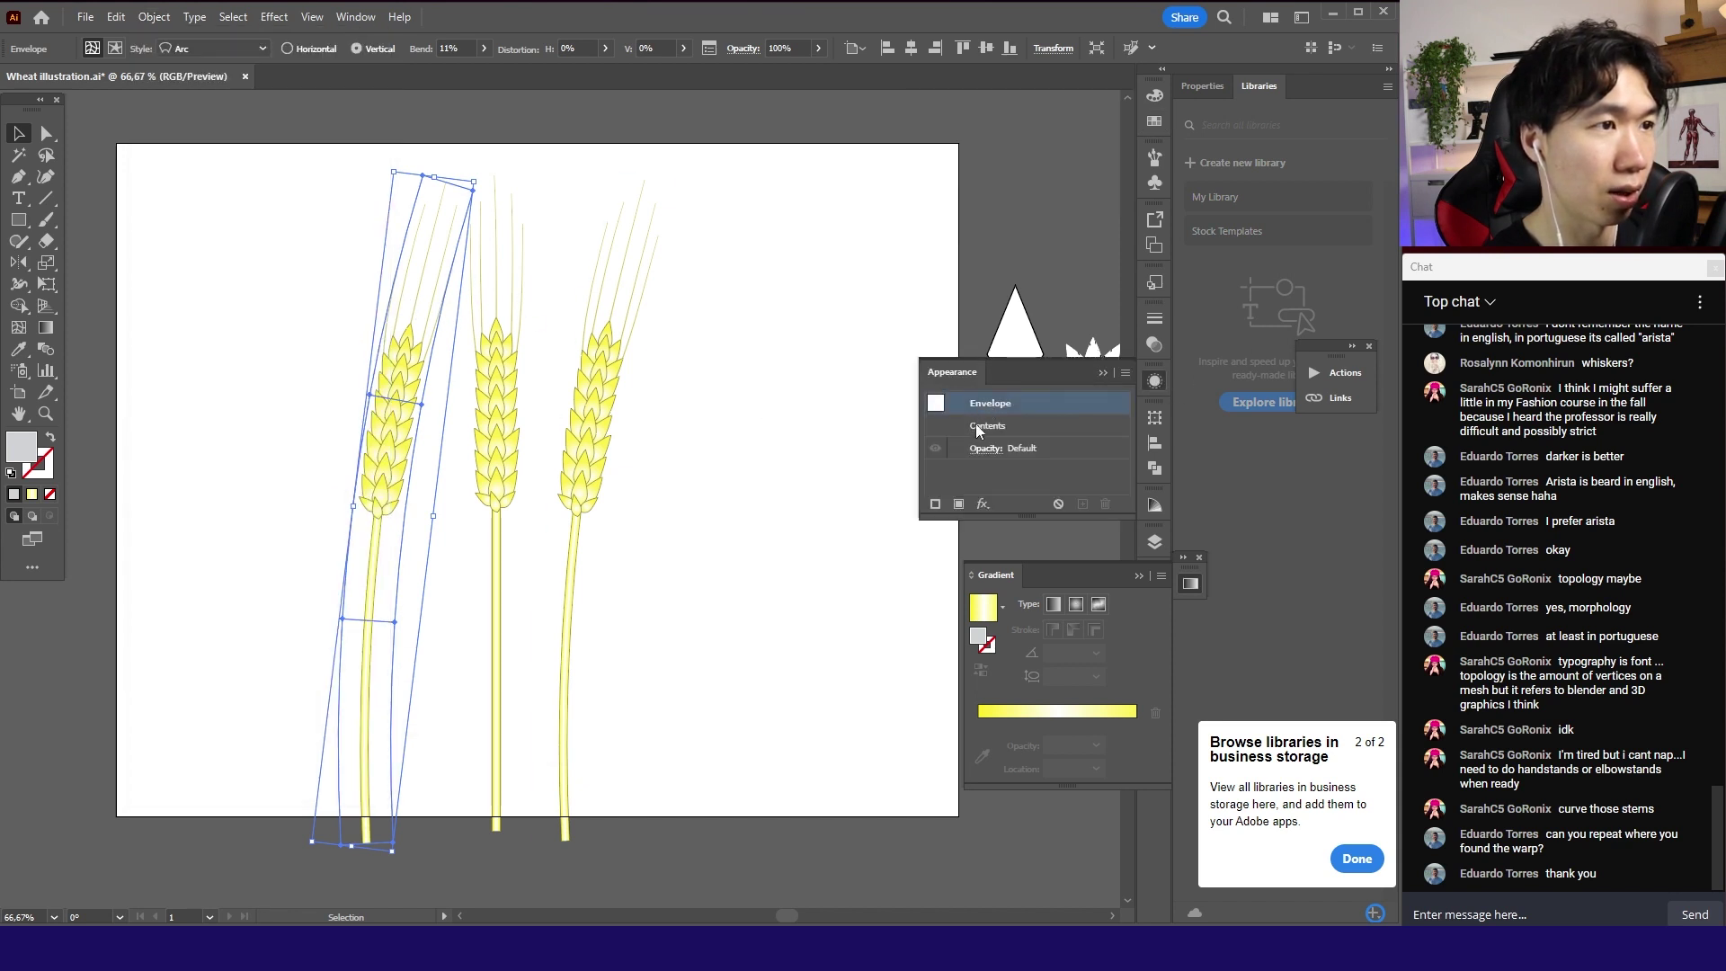
# - Apply another Arc envelope warp to the leftmost stalk, Vertical, with a bend of -20%
pyautogui.click(160, 15)
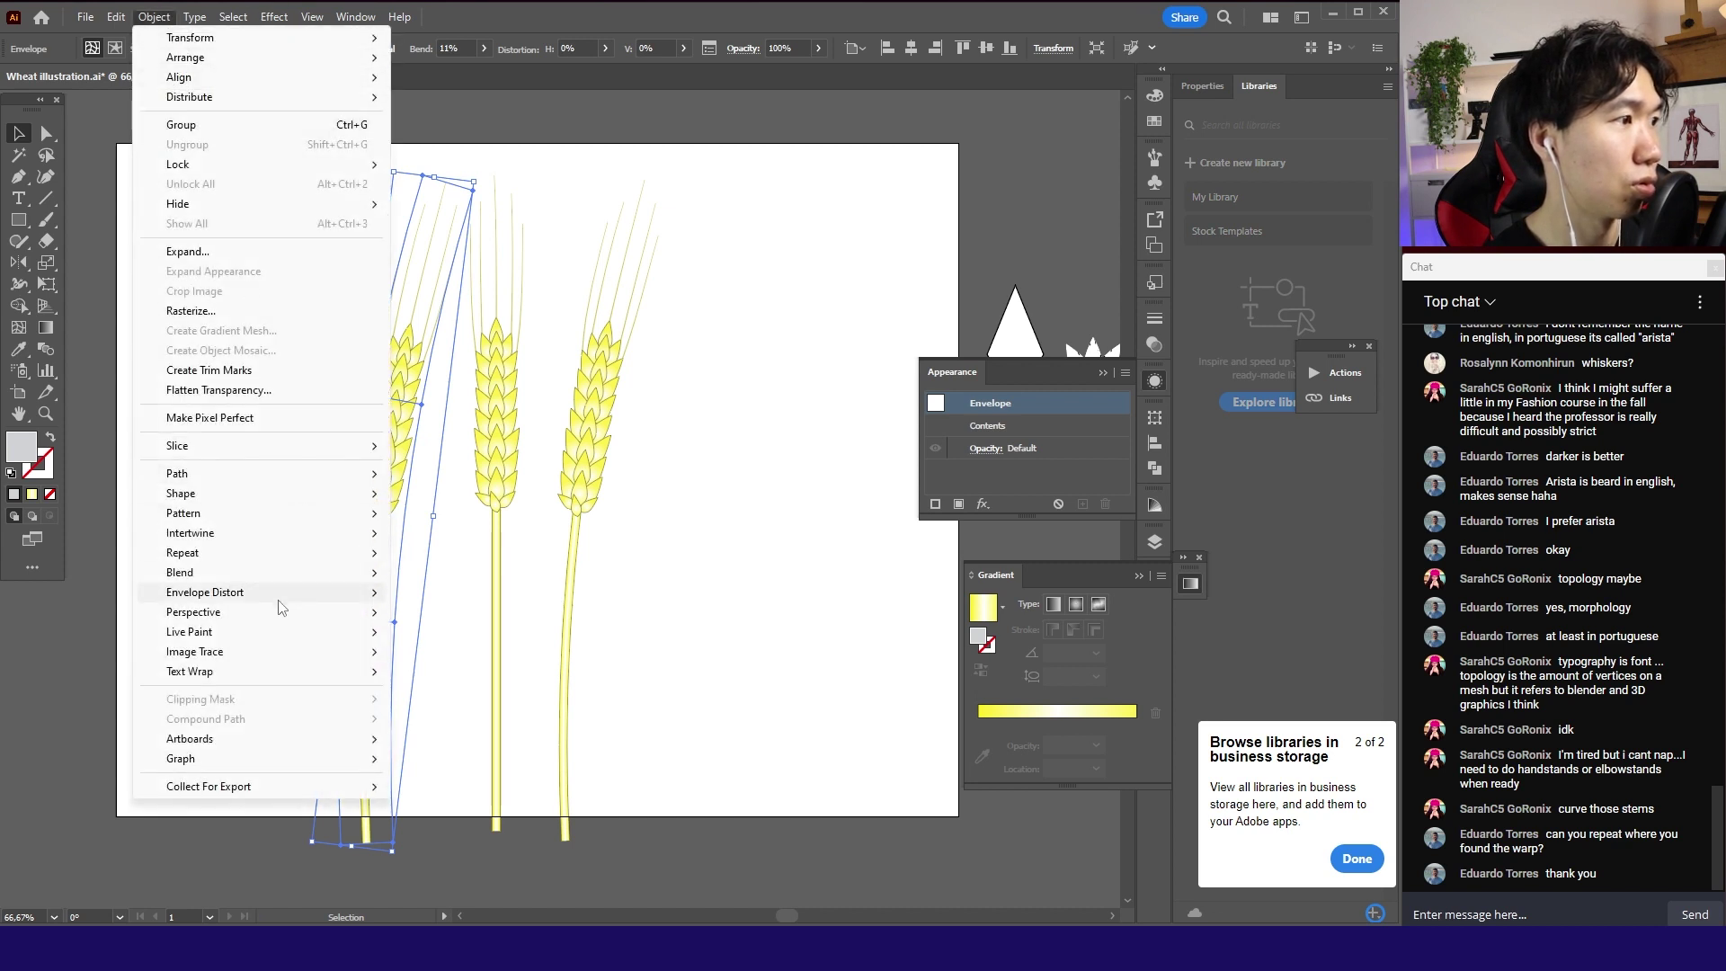
pyautogui.click(454, 592)
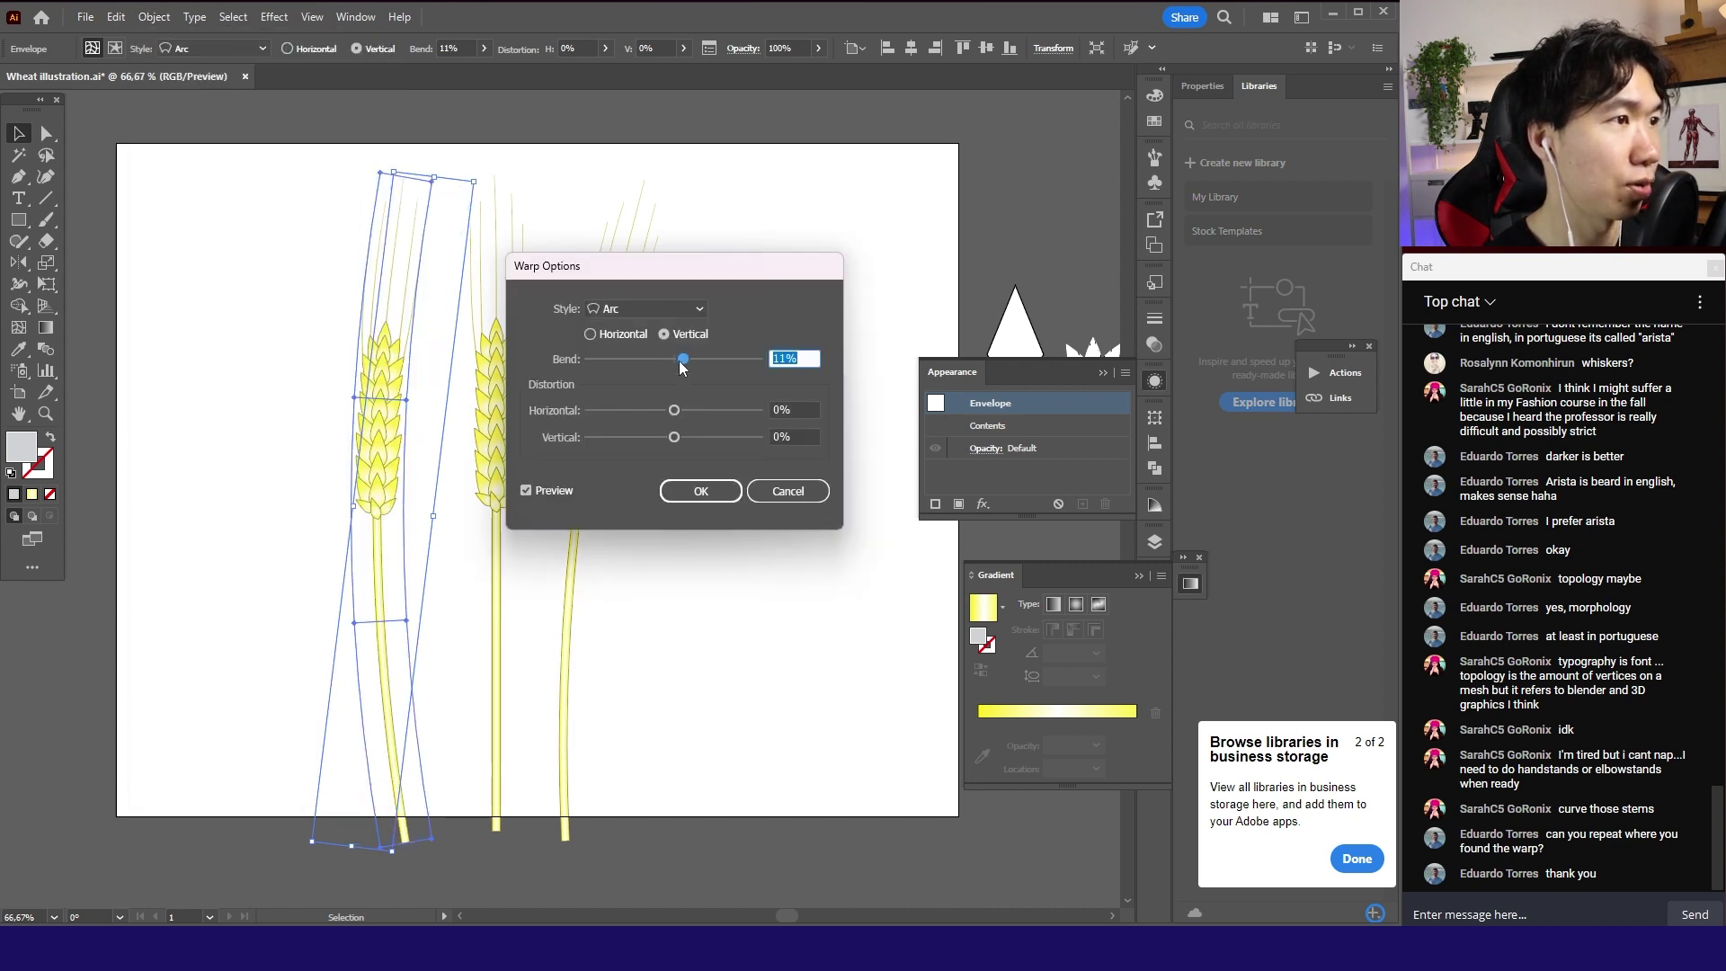
pyautogui.moveTo(680, 364); pyautogui.dragTo(644, 369)
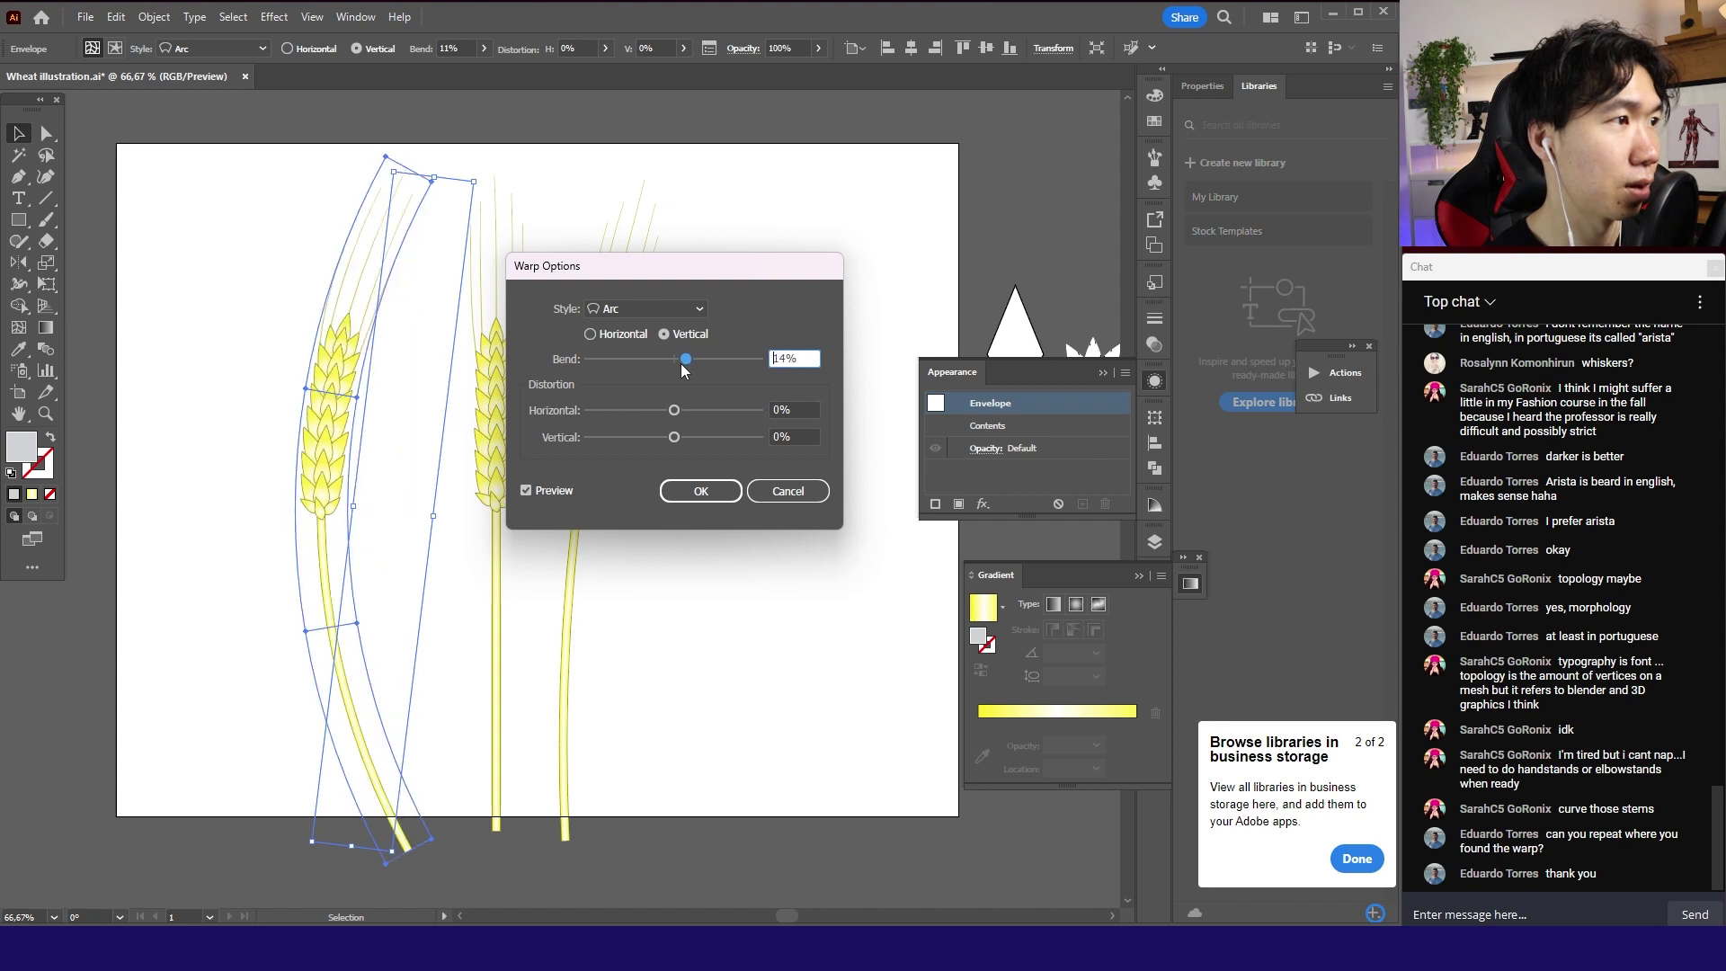
pyautogui.moveTo(644, 368); pyautogui.dragTo(656, 367)
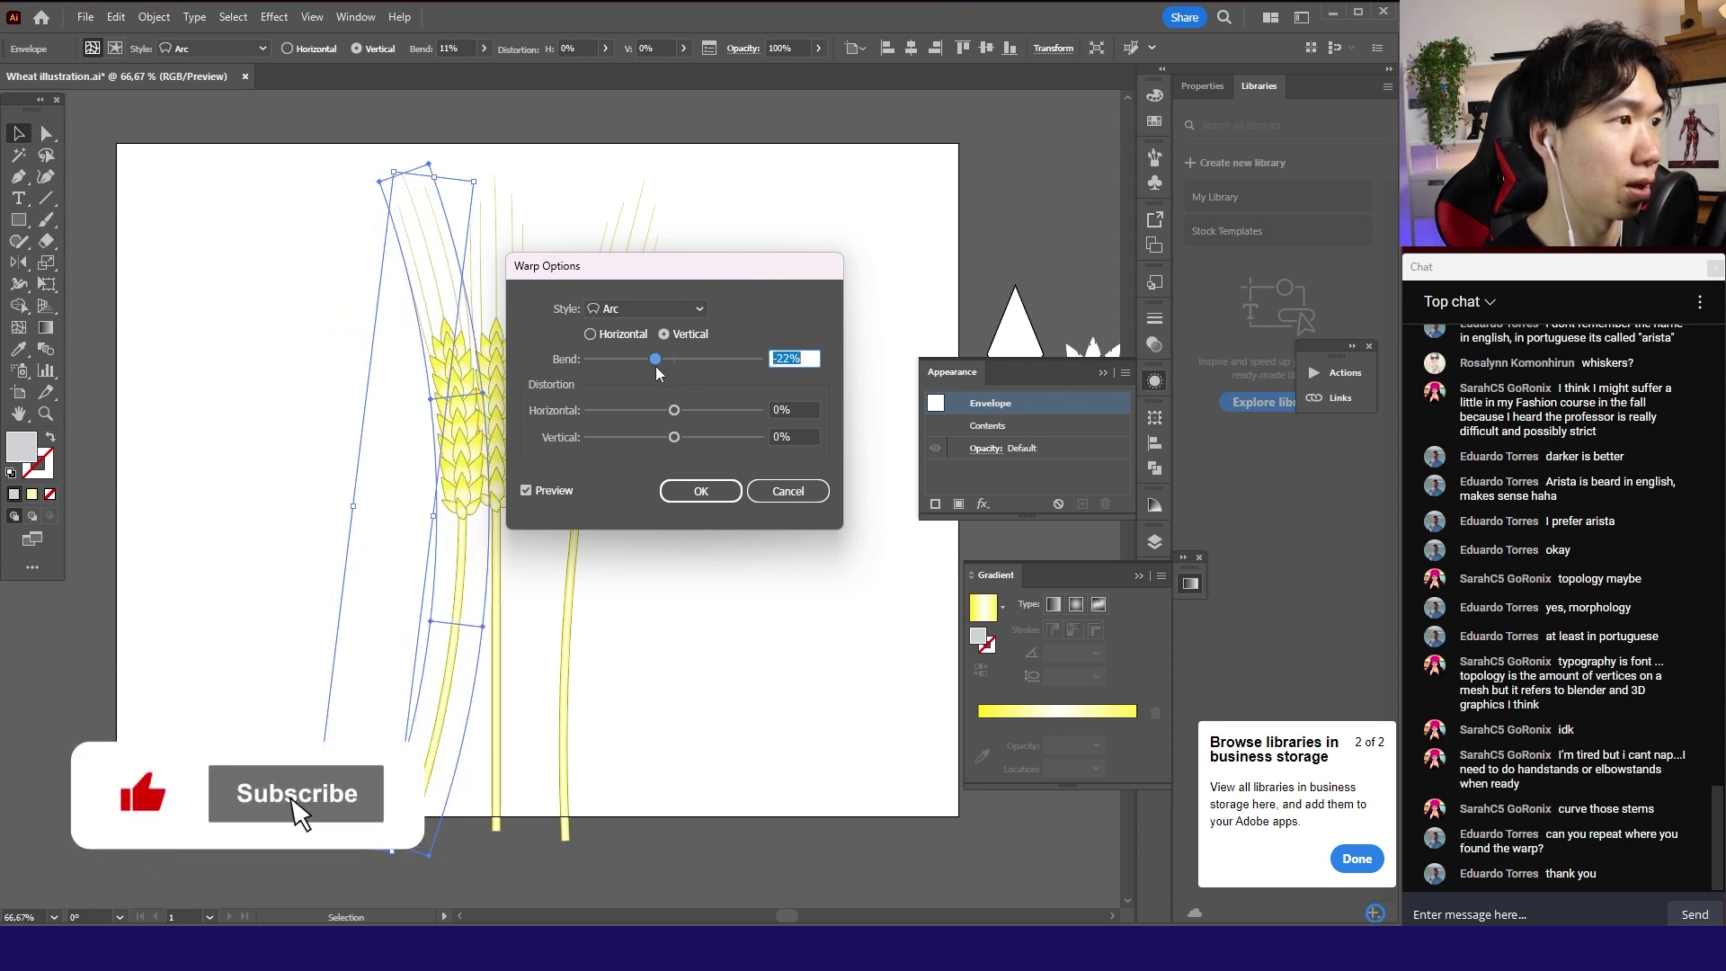
pyautogui.moveTo(659, 368); pyautogui.dragTo(657, 369)
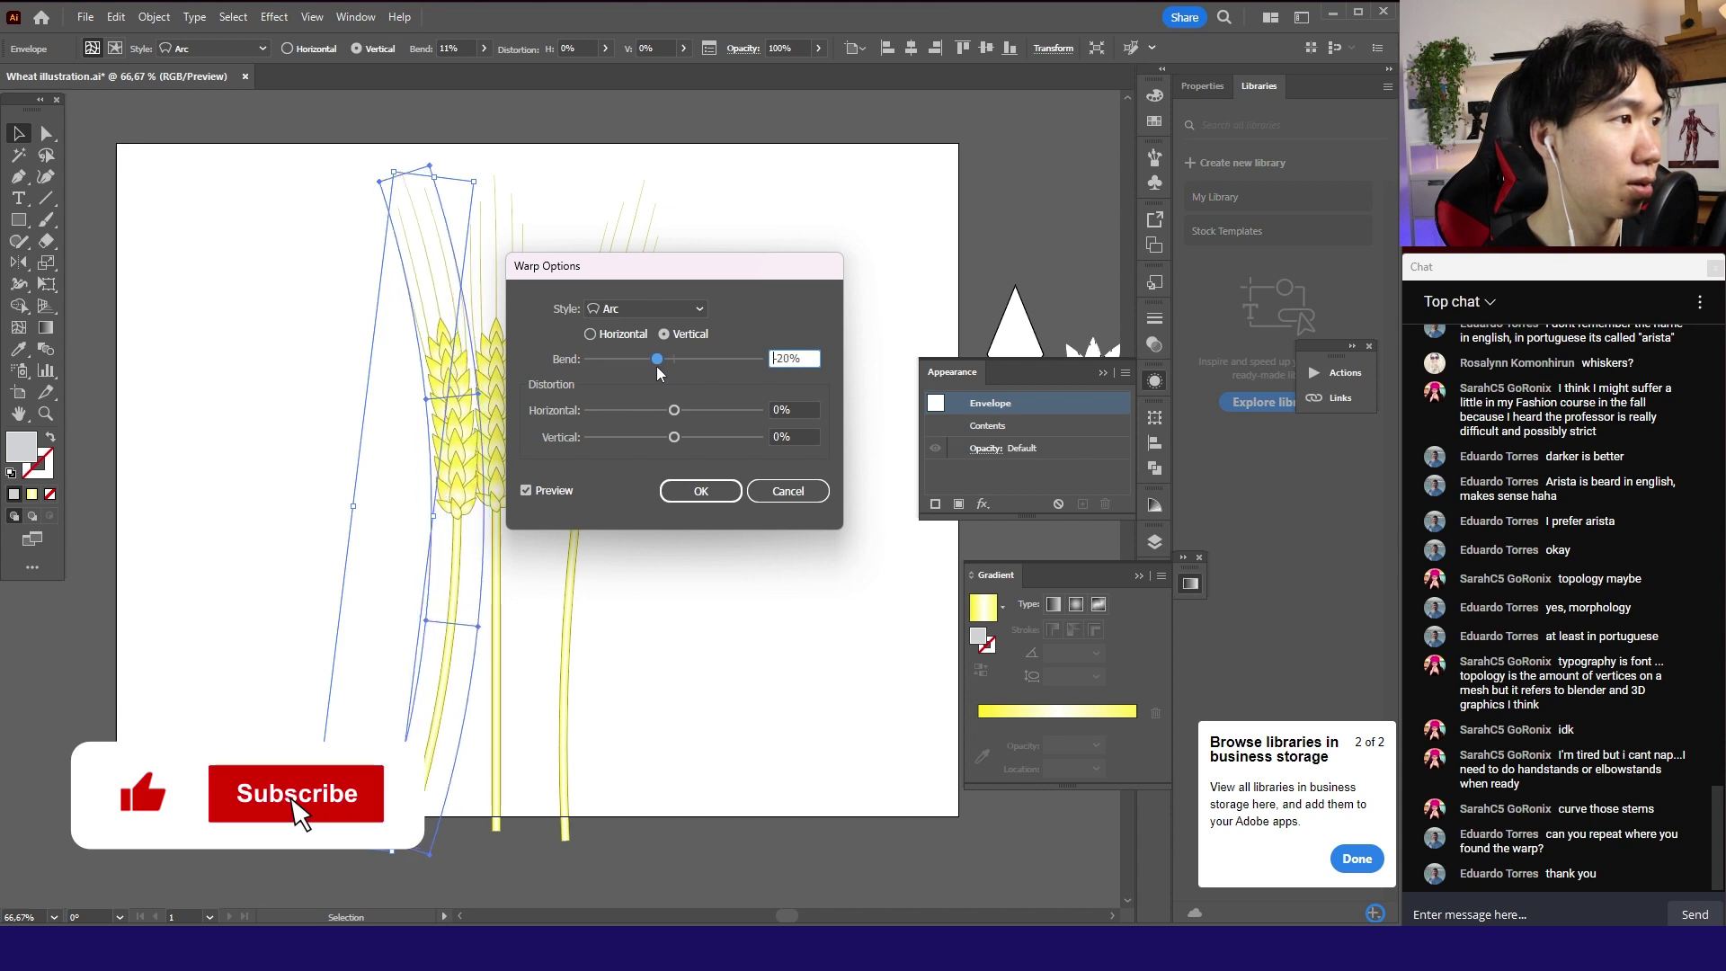
pyautogui.click(691, 490)
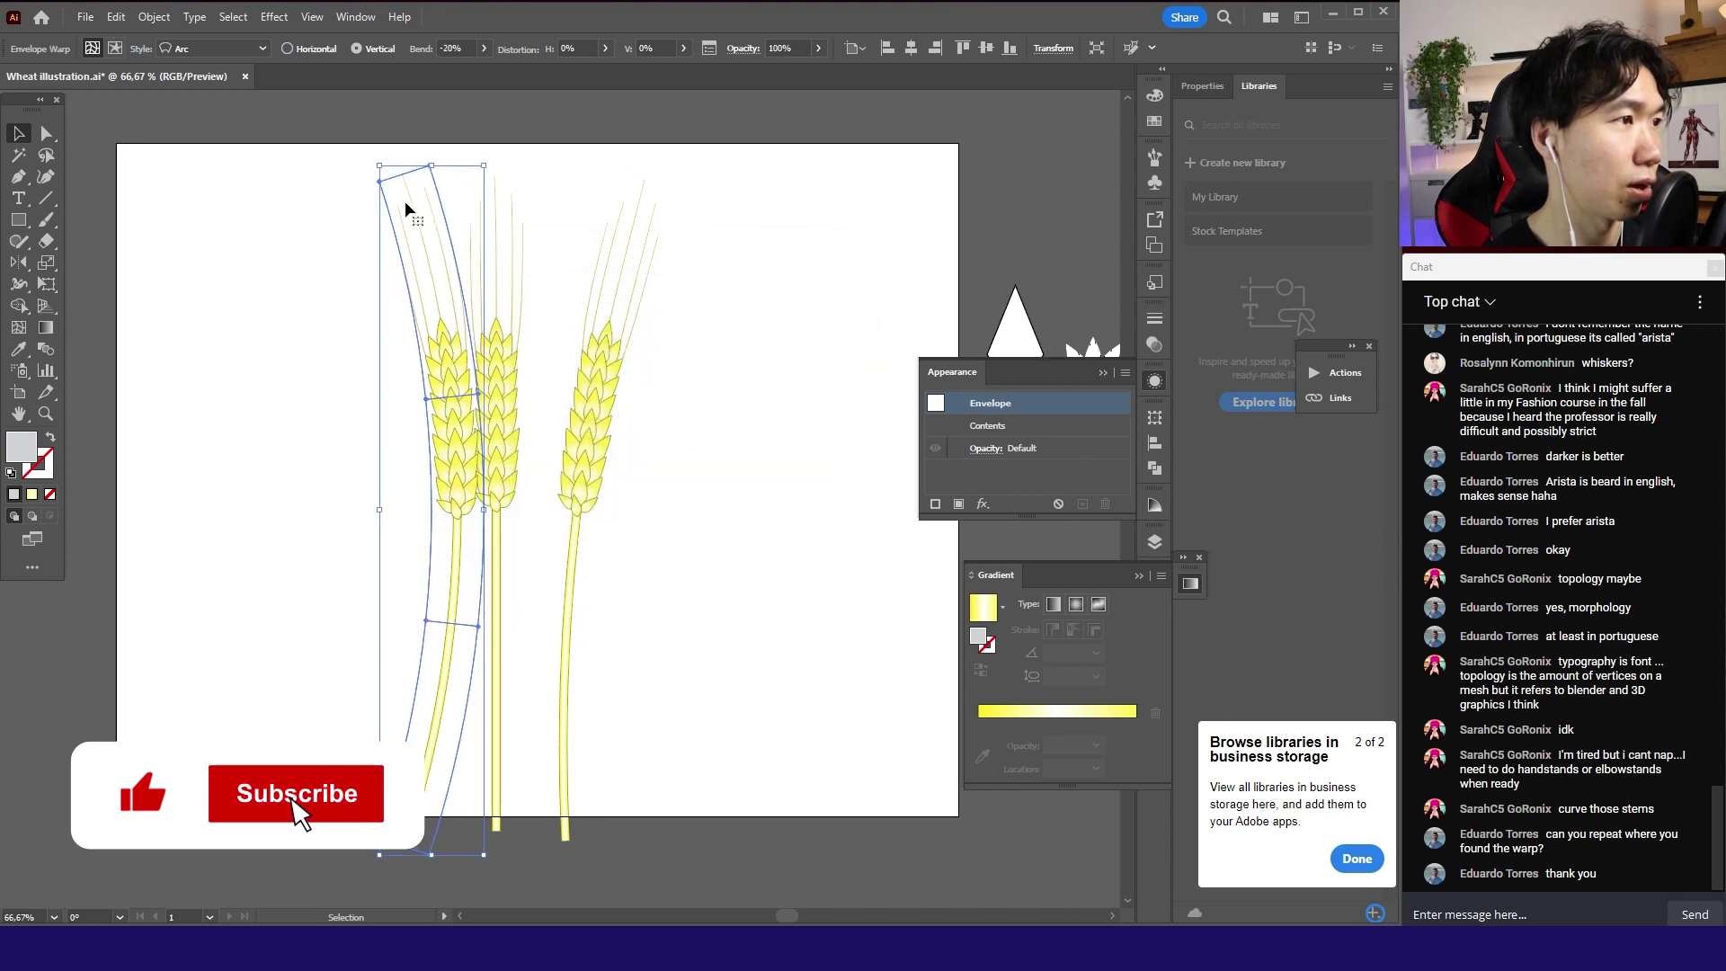
# - Rotate the leftmost stalk counterclockwise to lean outward, and shift both side stalks lower so the stems gather beside the straight one
pyautogui.moveTo(452, 158); pyautogui.dragTo(389, 158)
pyautogui.moveTo(409, 359); pyautogui.dragTo(394, 419)
pyautogui.moveTo(591, 392); pyautogui.dragTo(553, 415)
pyautogui.click(801, 555)
pyautogui.hotkey('ctrl', '-')
pyautogui.press('a')
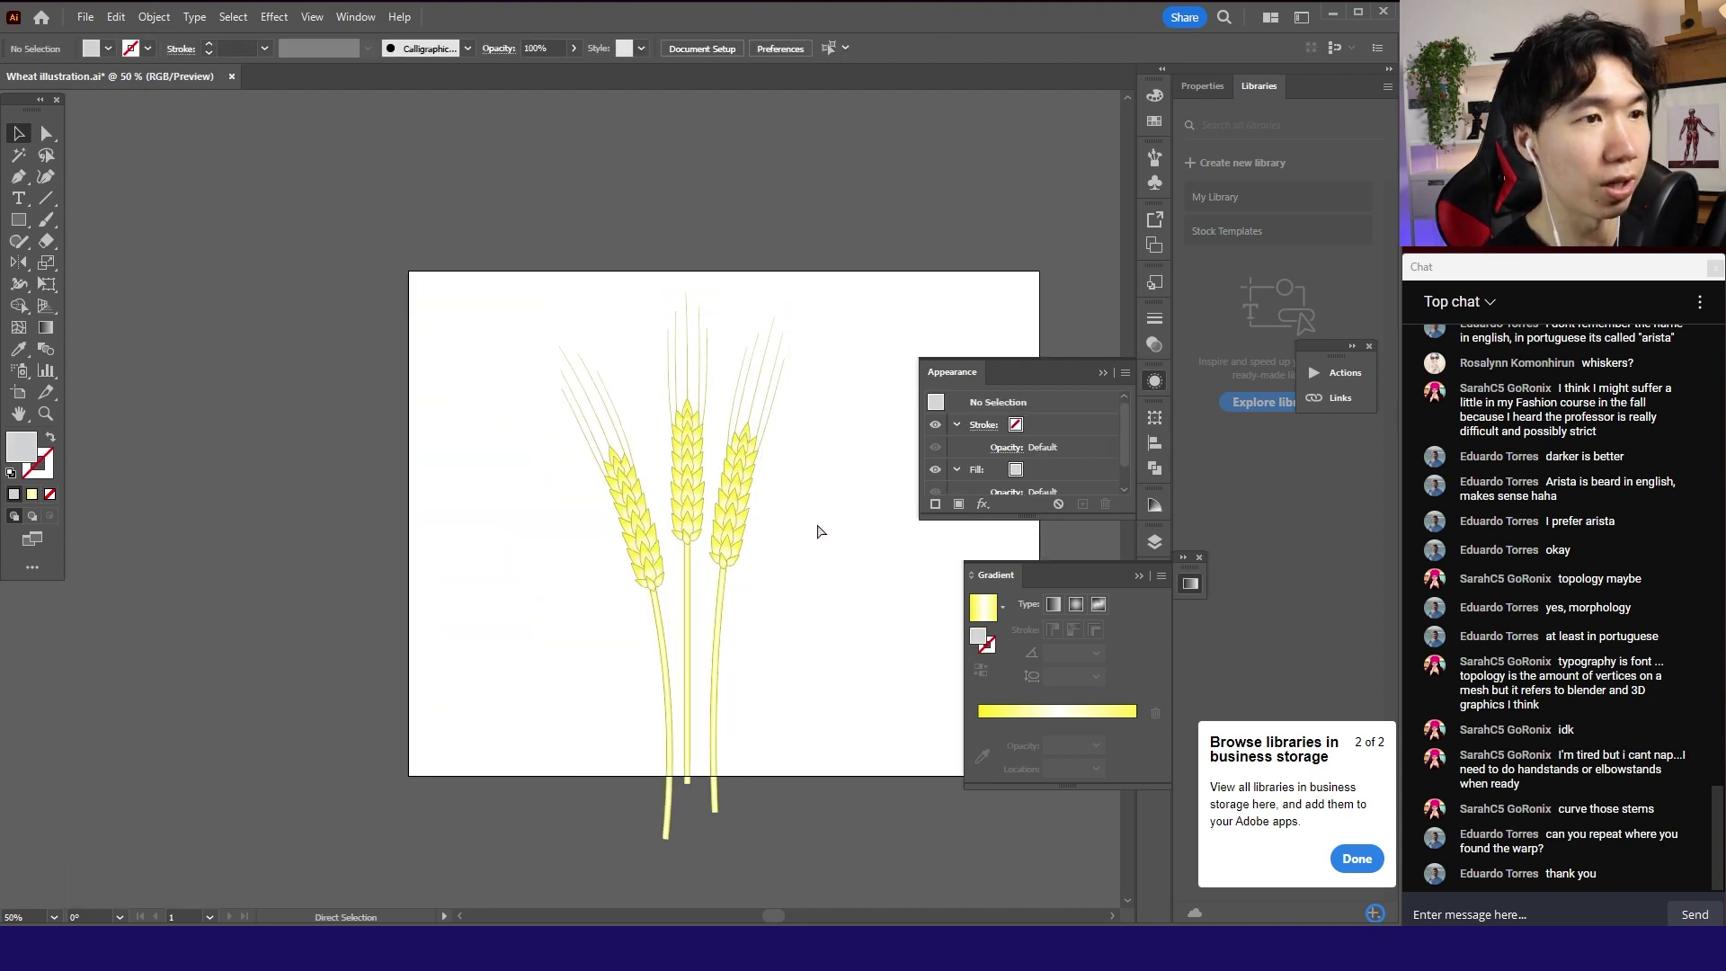